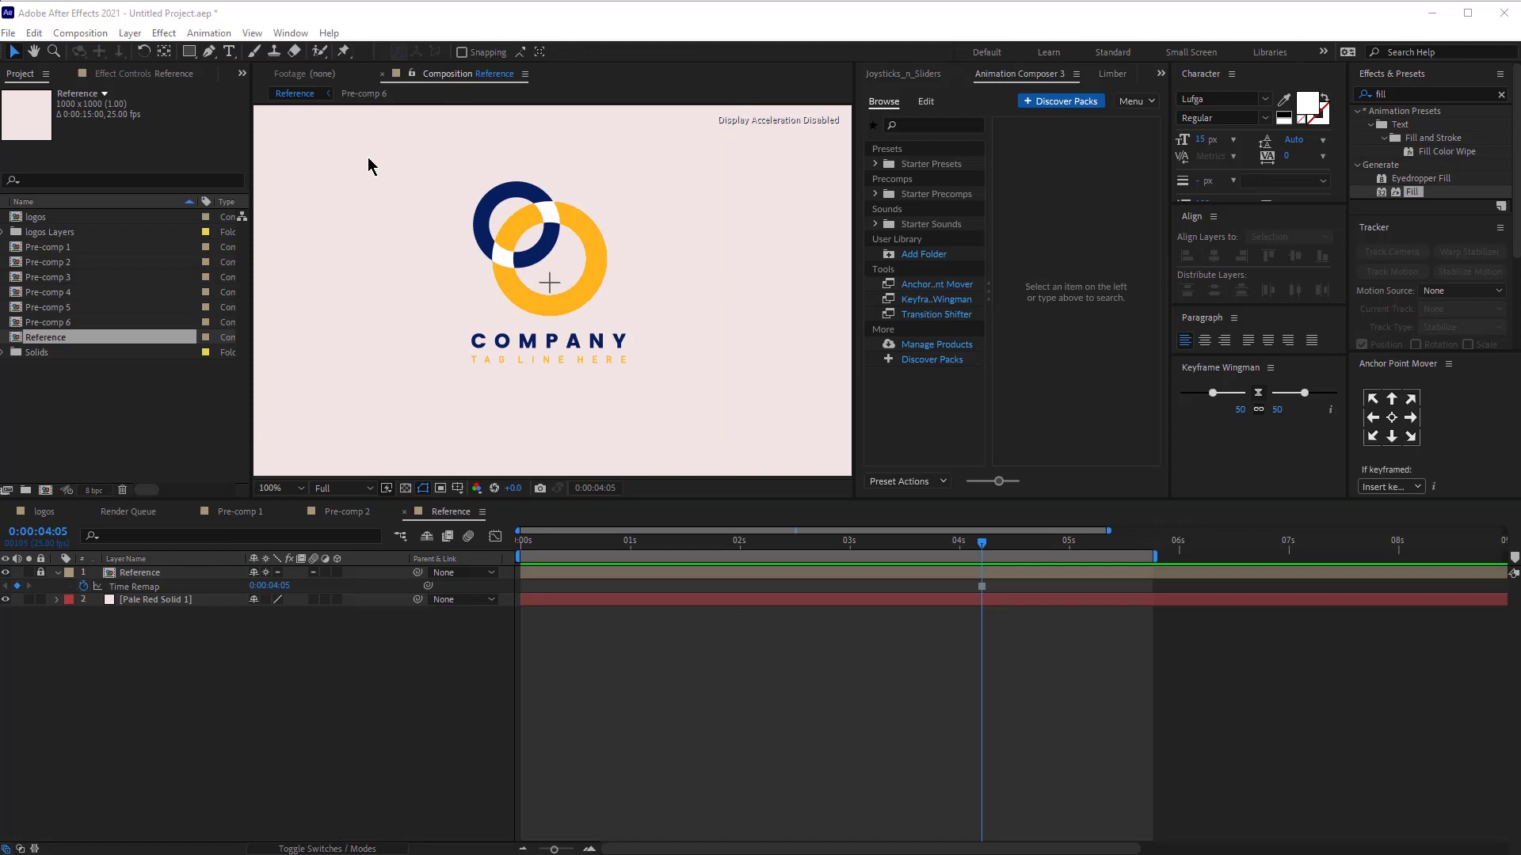
- Make the Reference layer a guide layer, keep it locked, and collapse its properties
scroll(368, 167, down, 1)
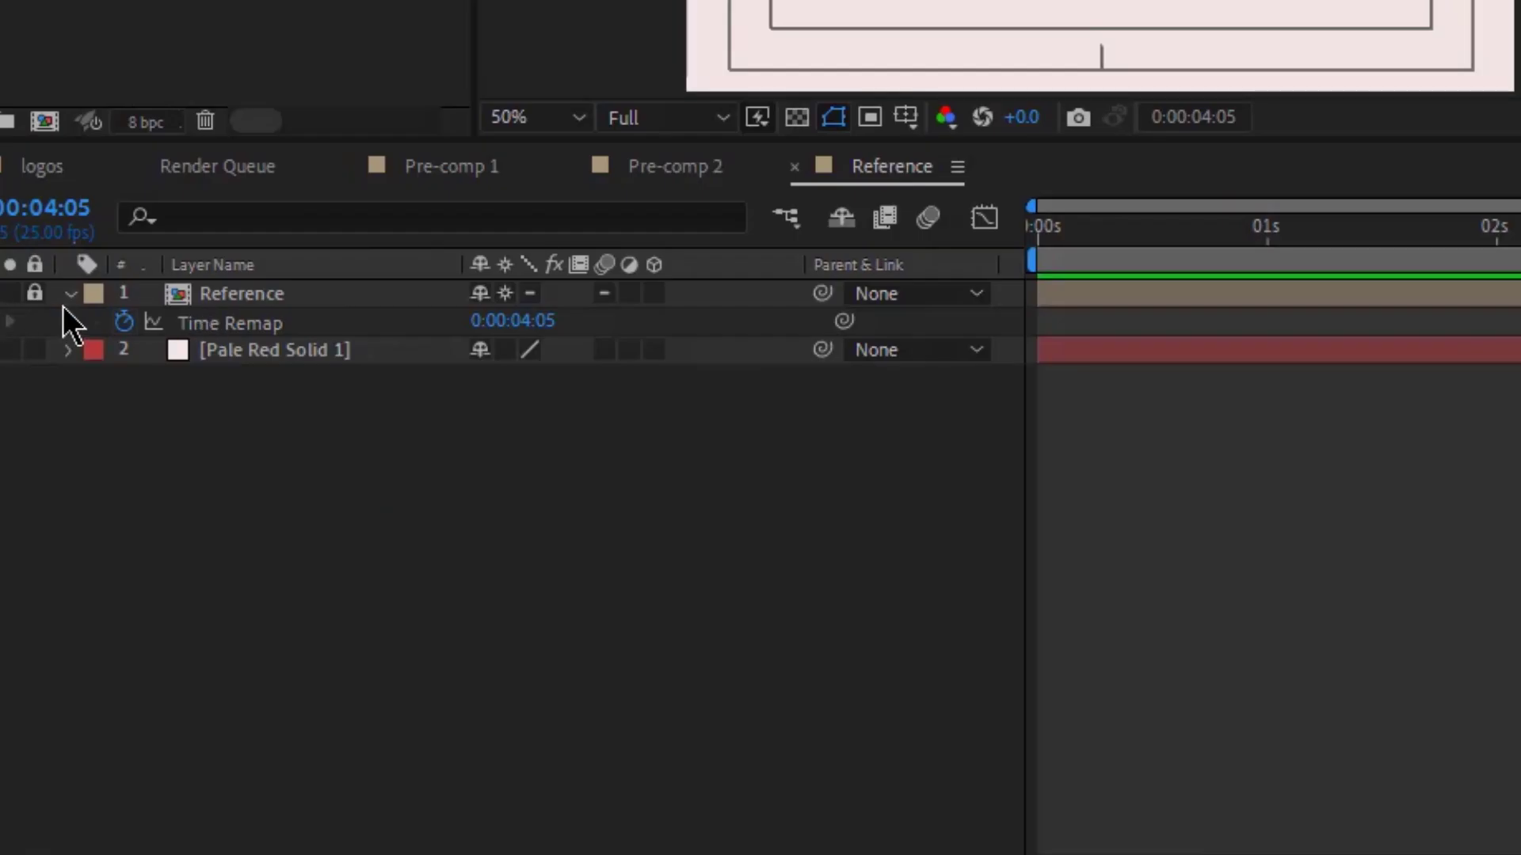
click(246, 293)
right_click(246, 293)
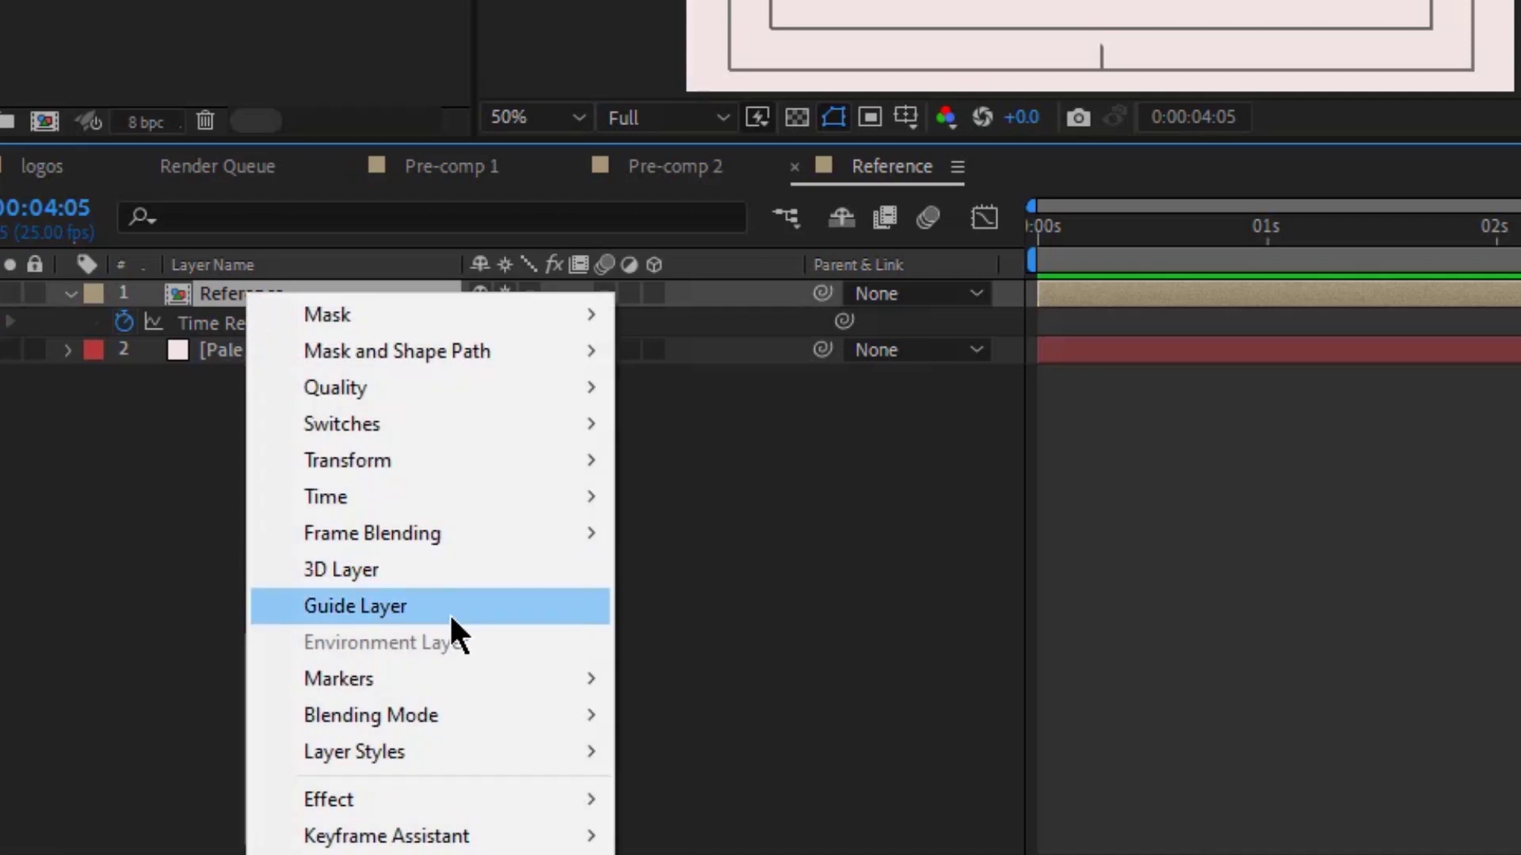
click(449, 607)
click(32, 293)
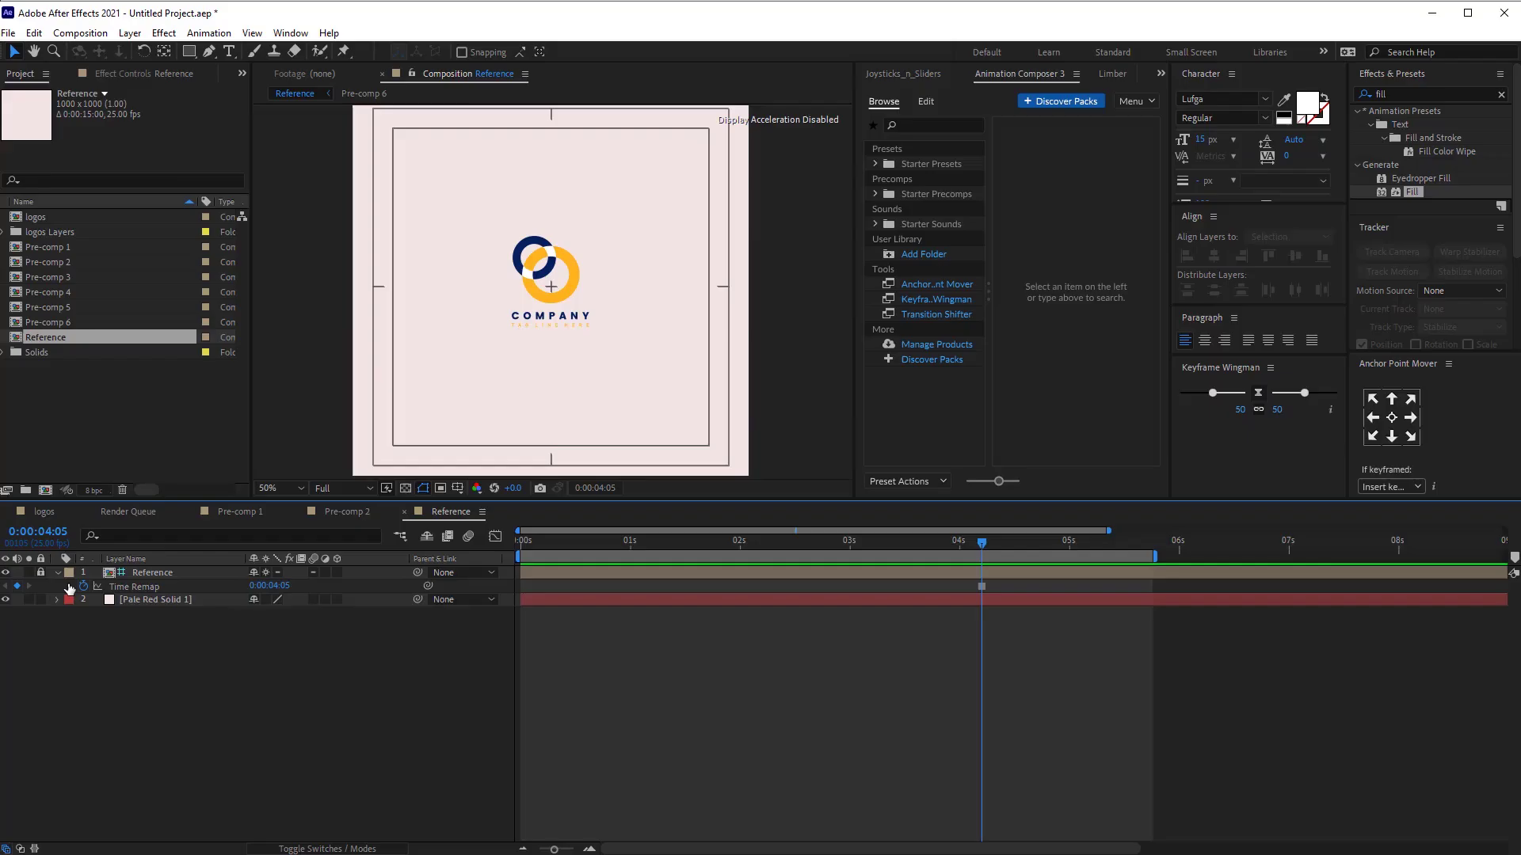
click(71, 293)
- Draw an unfilled ellipse over the logo's yellow ring and sample the logo's yellow as its stroke color
scroll(574, 252, up, 1)
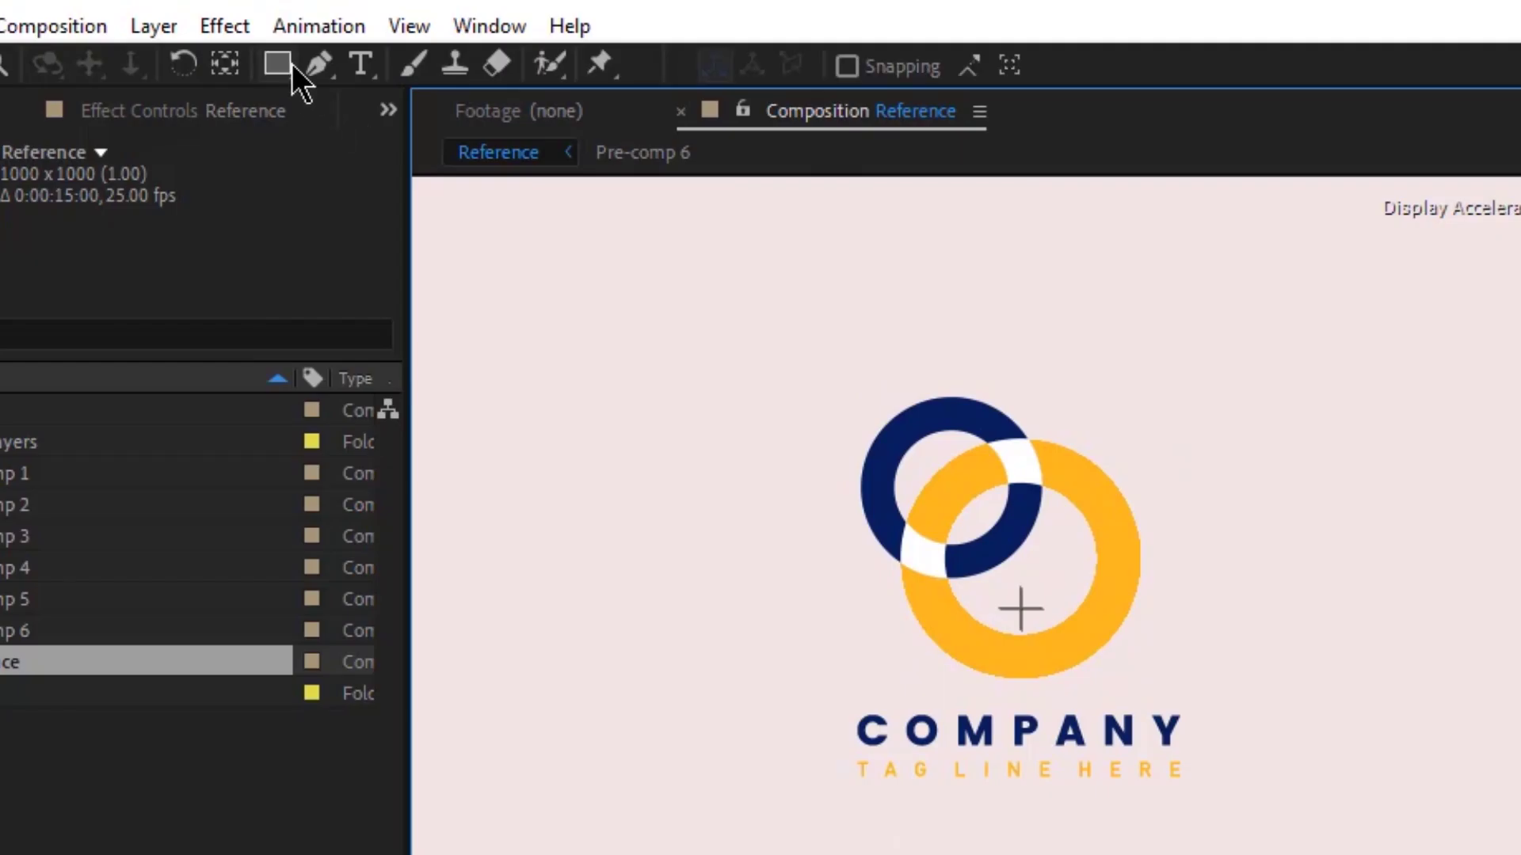
click(192, 54)
click(457, 152)
drag(922, 459, 1120, 658)
key(v)
click(977, 66)
click(1162, 436)
click(1020, 769)
click(1186, 354)
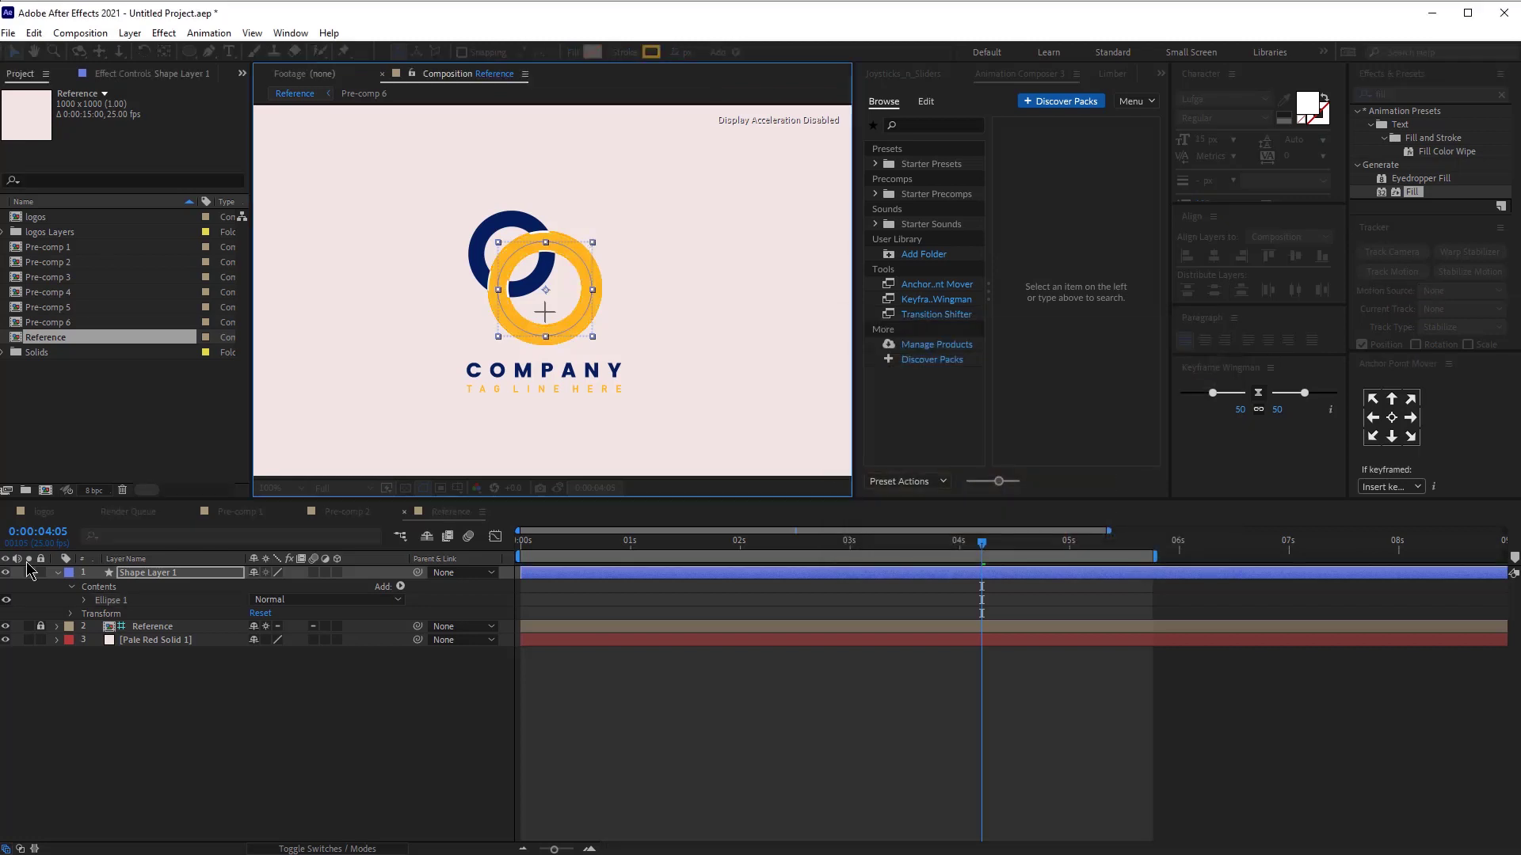
- Set the ellipse's stroke width to 26 px to match the yellow ring, and center the layer's anchor point
key(period)
click(6, 573)
click(6, 573)
drag(686, 52, 692, 52)
key(F2)
click(6, 573)
click(7, 573)
click(6, 573)
click(6, 573)
click(119, 573)
click(1392, 418)
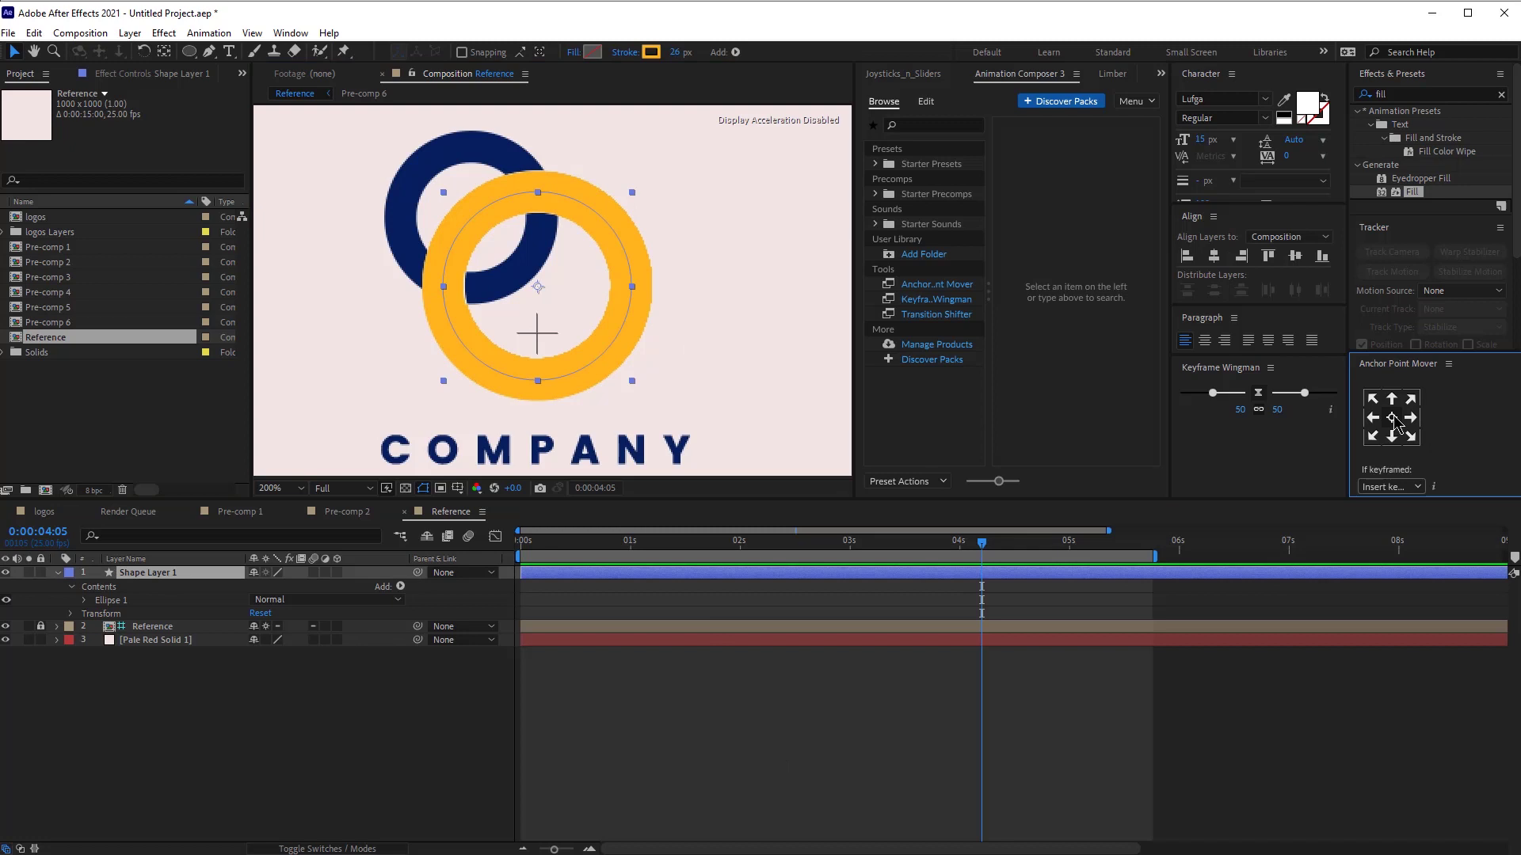
- Duplicate the ring's shape layer, naming the original Yellow Circle and the copy Blue Circle
key(ctrl+d)
click(179, 585)
key(Return)
text(Yellow Circle)
key(Return)
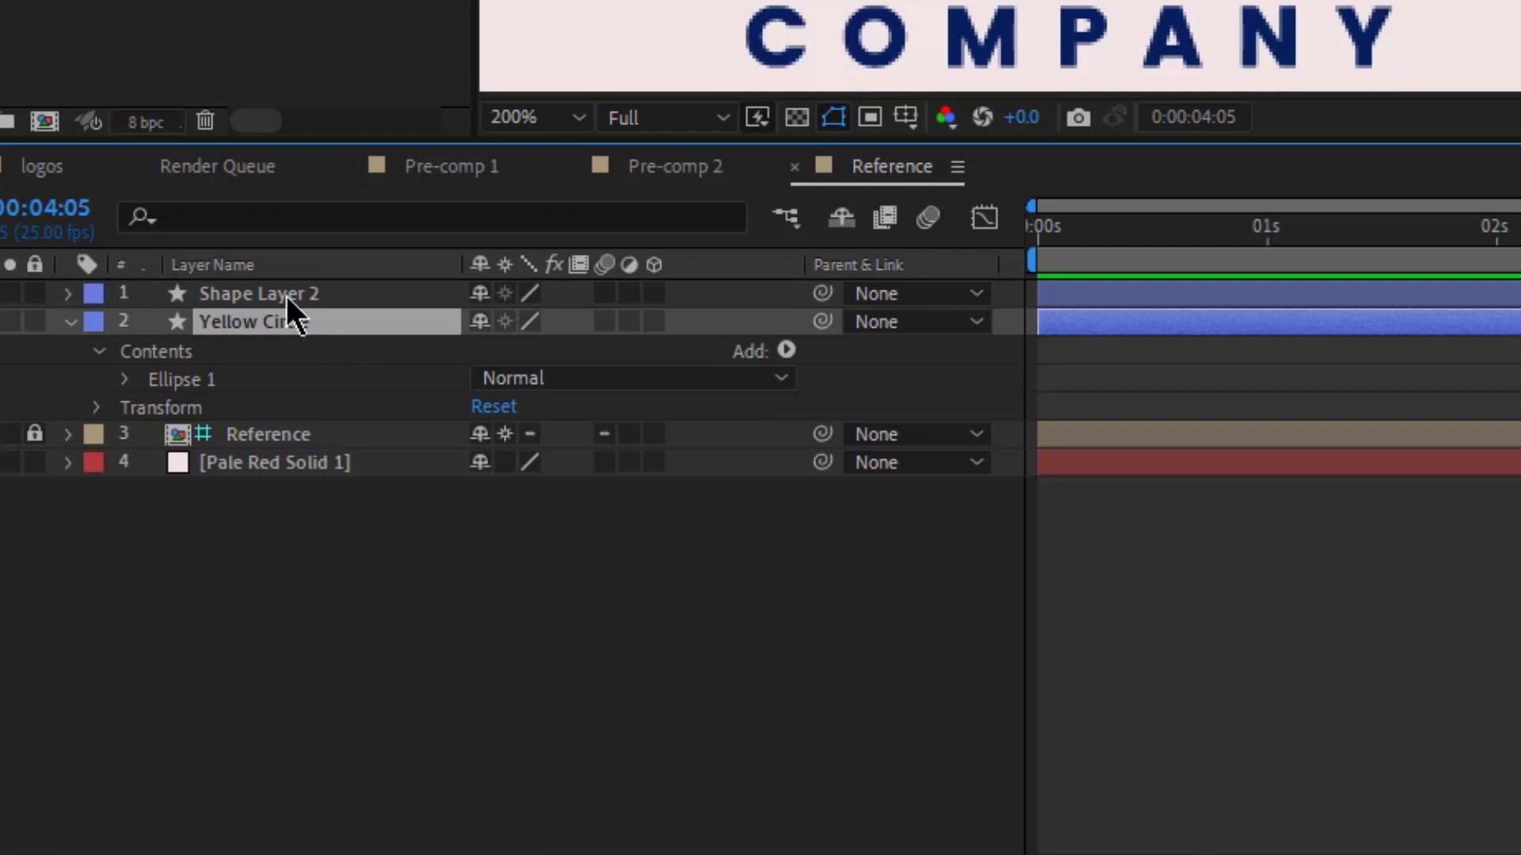
click(283, 296)
key(Return)
text(Blue Circle)
key(Return)
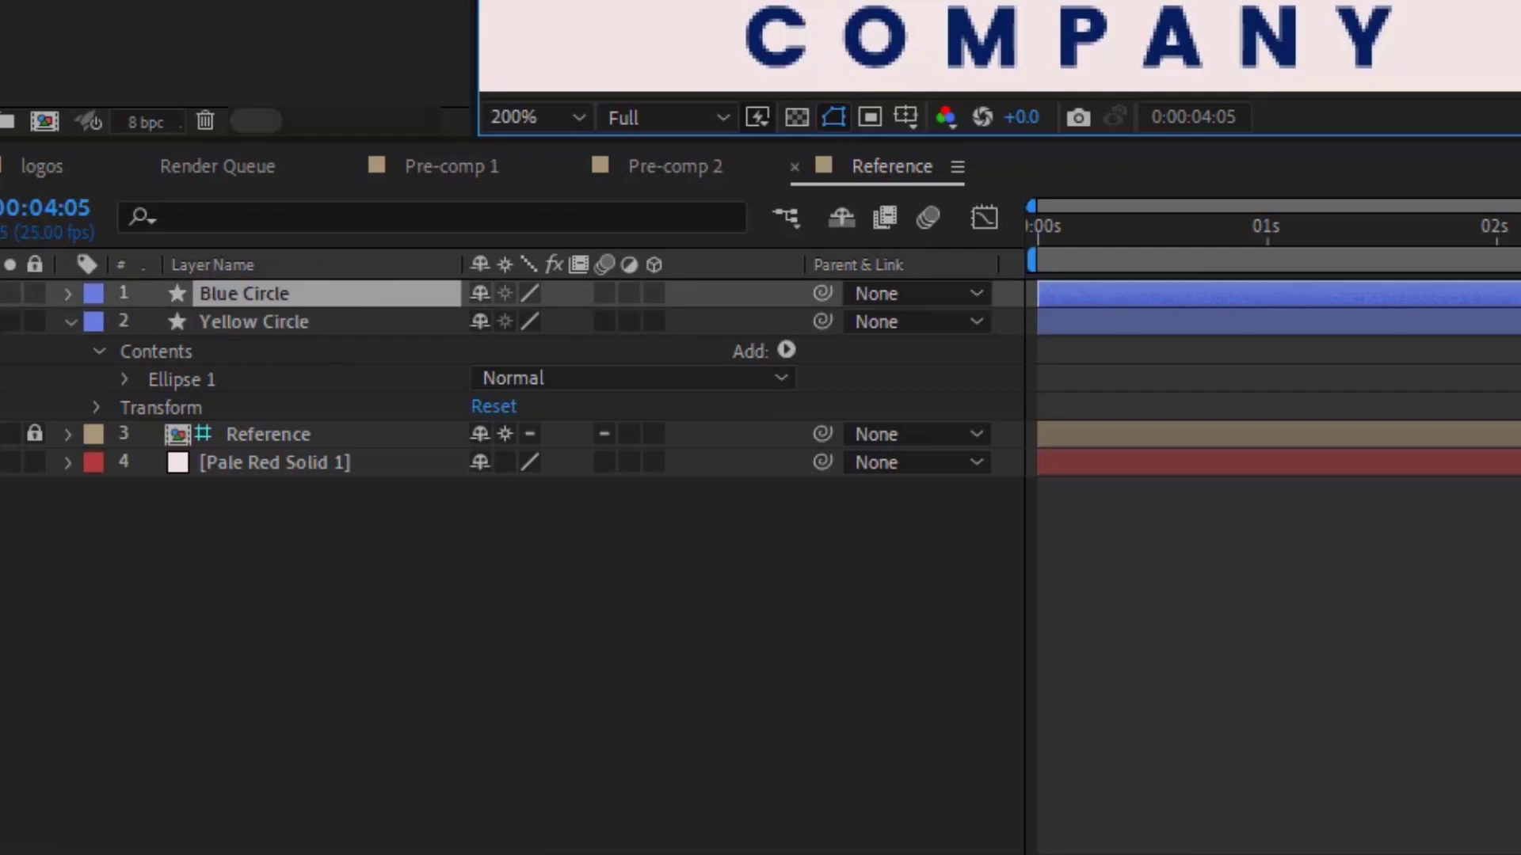
- Move and scale Blue Circle to fit the logo's navy ring, and set its stroke width to 27 px
mouse_move(638, 271)
mouse_down()
mouse_move(573, 206)
mouse_move(544, 218)
mouse_up()
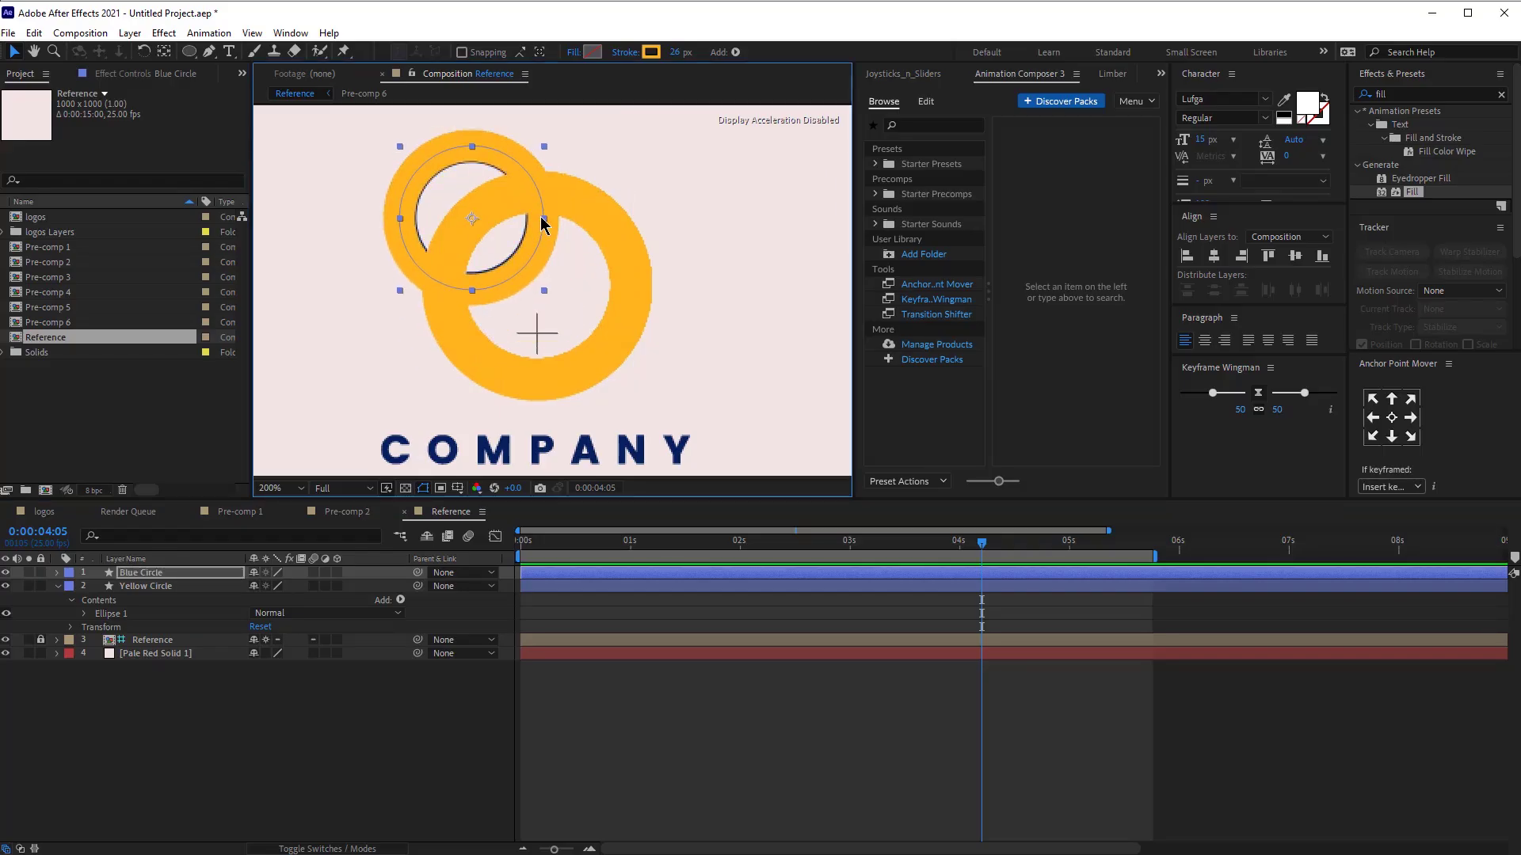
click(675, 53)
text(27)
click(570, 135)
click(423, 187)
- Recolor Blue Circle's stroke with the navy sampled from the COMPANY text, and compare it with the reference
click(6, 572)
click(651, 53)
click(1159, 434)
click(388, 450)
key(Return)
click(6, 573)
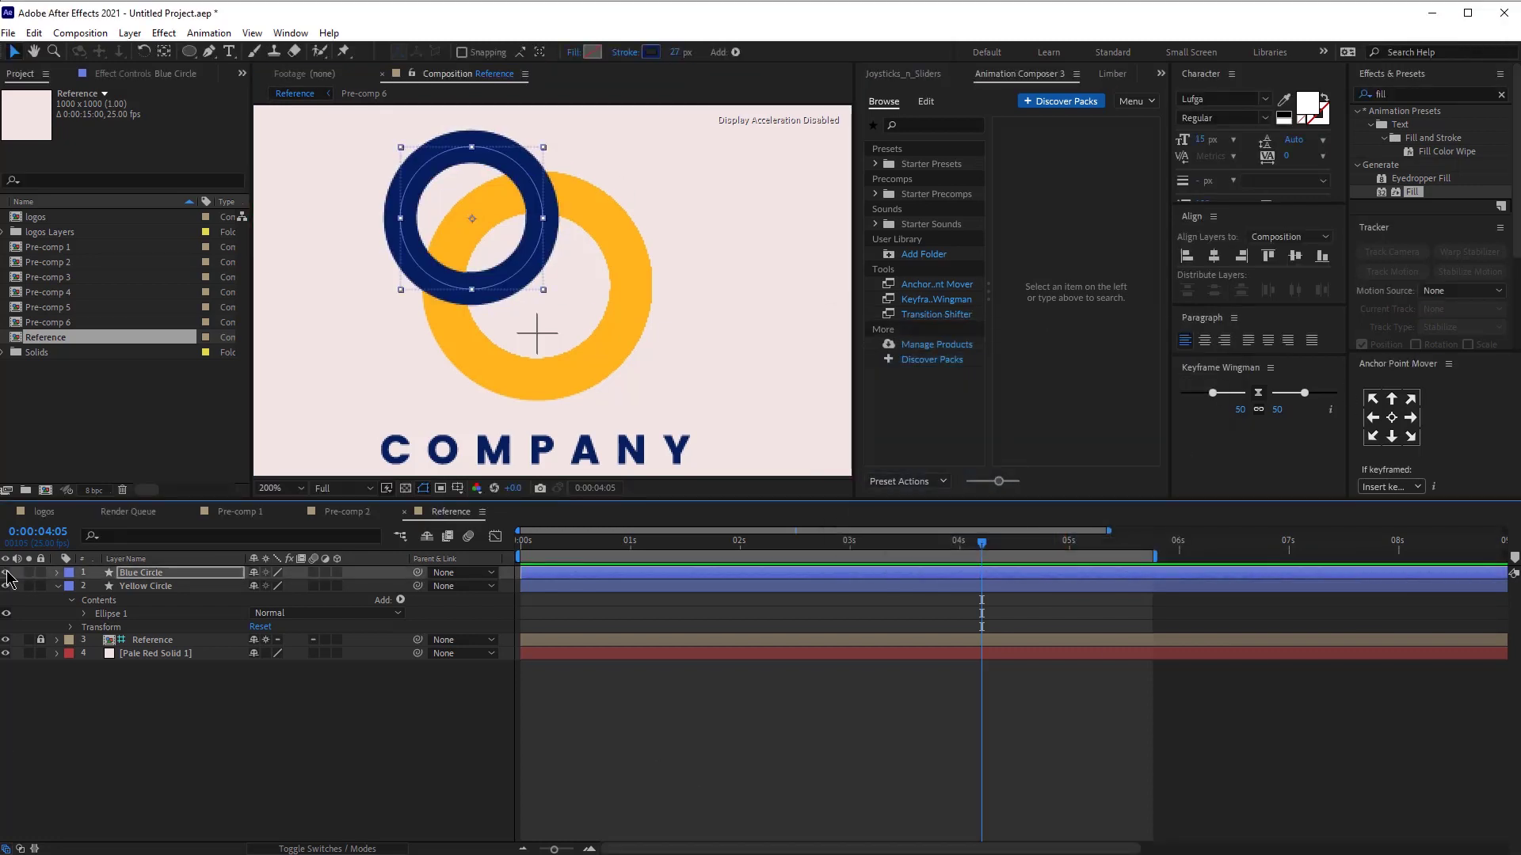
- Place the Blue Circle layer directly below Yellow Circle, and hide Blue Circle and Reference
drag(142, 573, 174, 634)
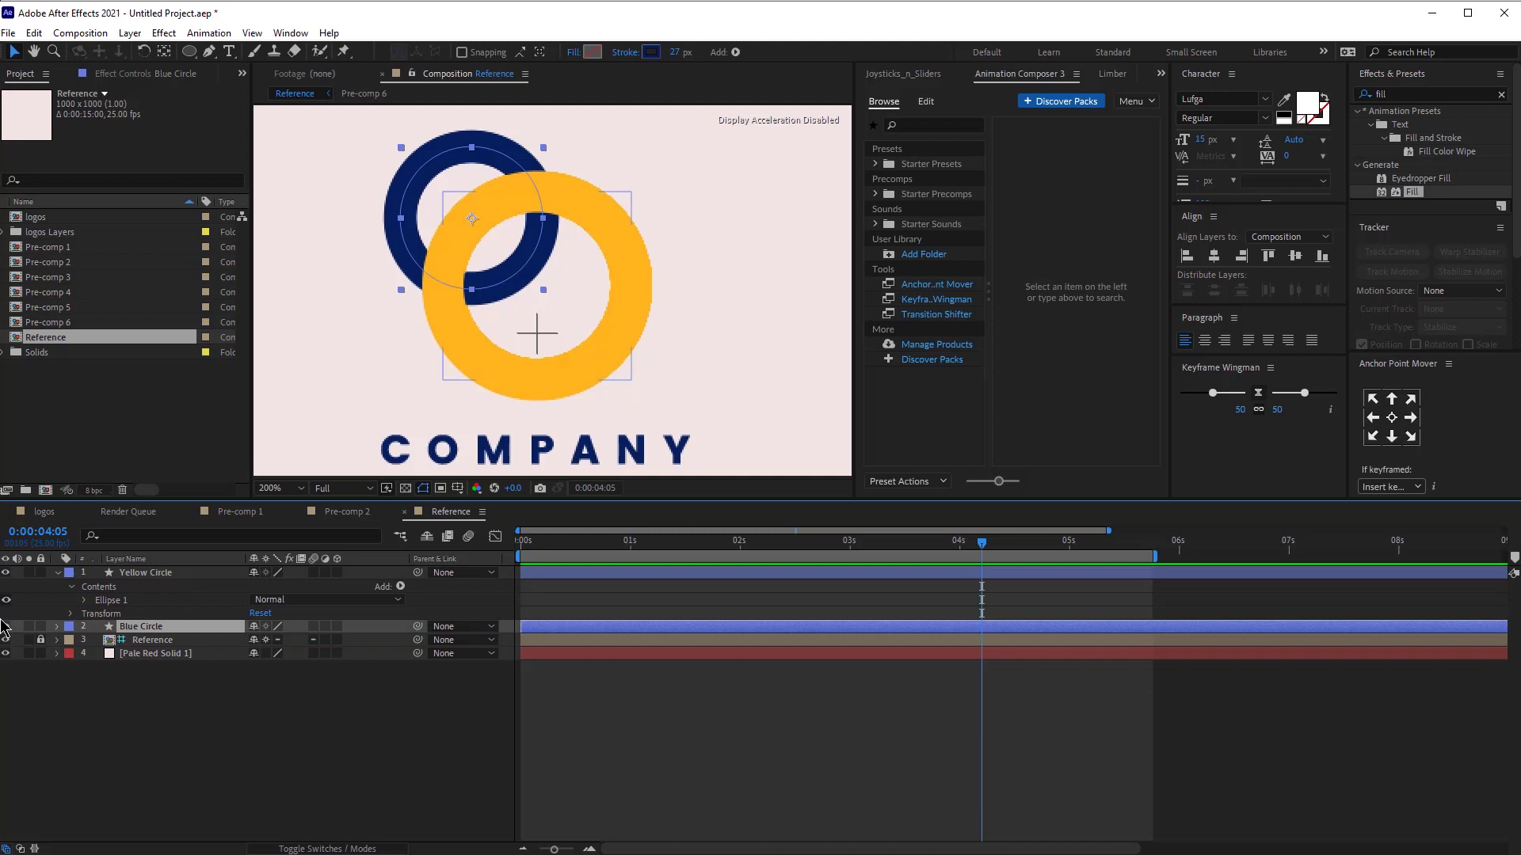
click(731, 400)
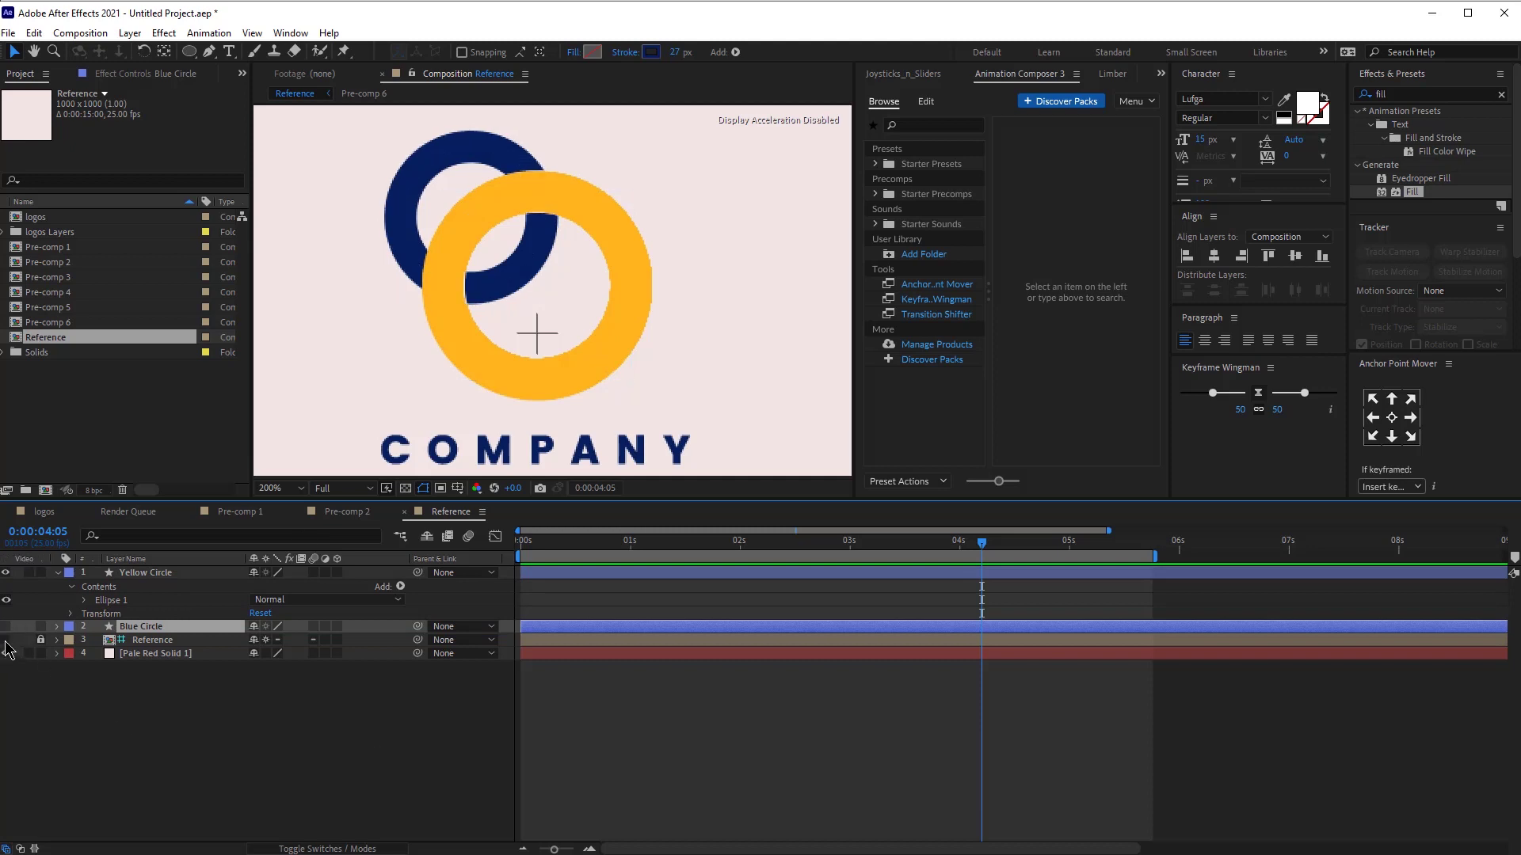
- Add Stroke Width and Scale keyframes to Yellow Circle at 0:00:04:05, and display its animated properties
click(489, 255)
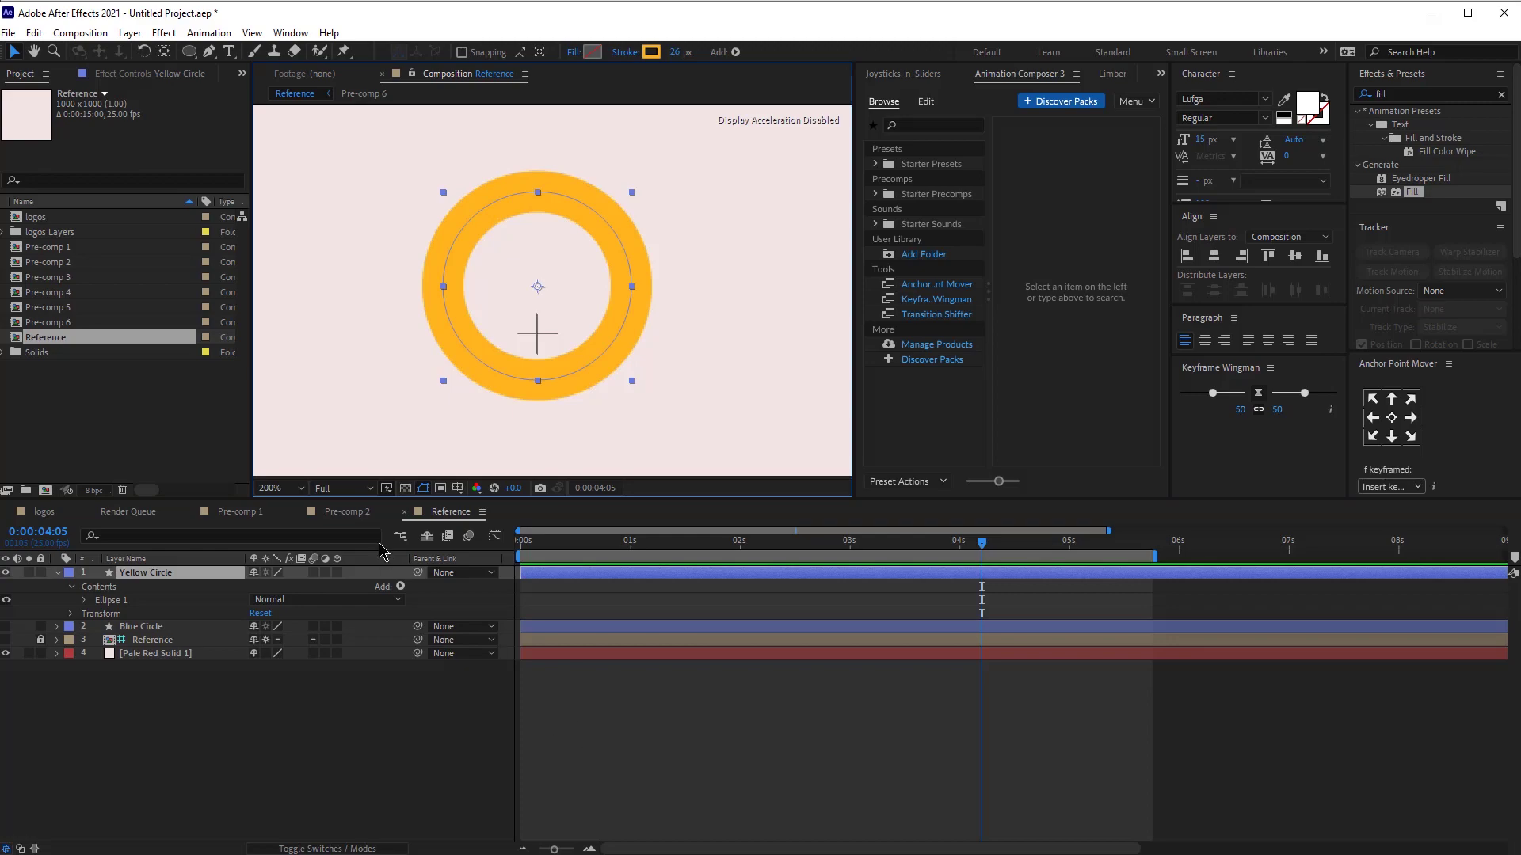
click(84, 601)
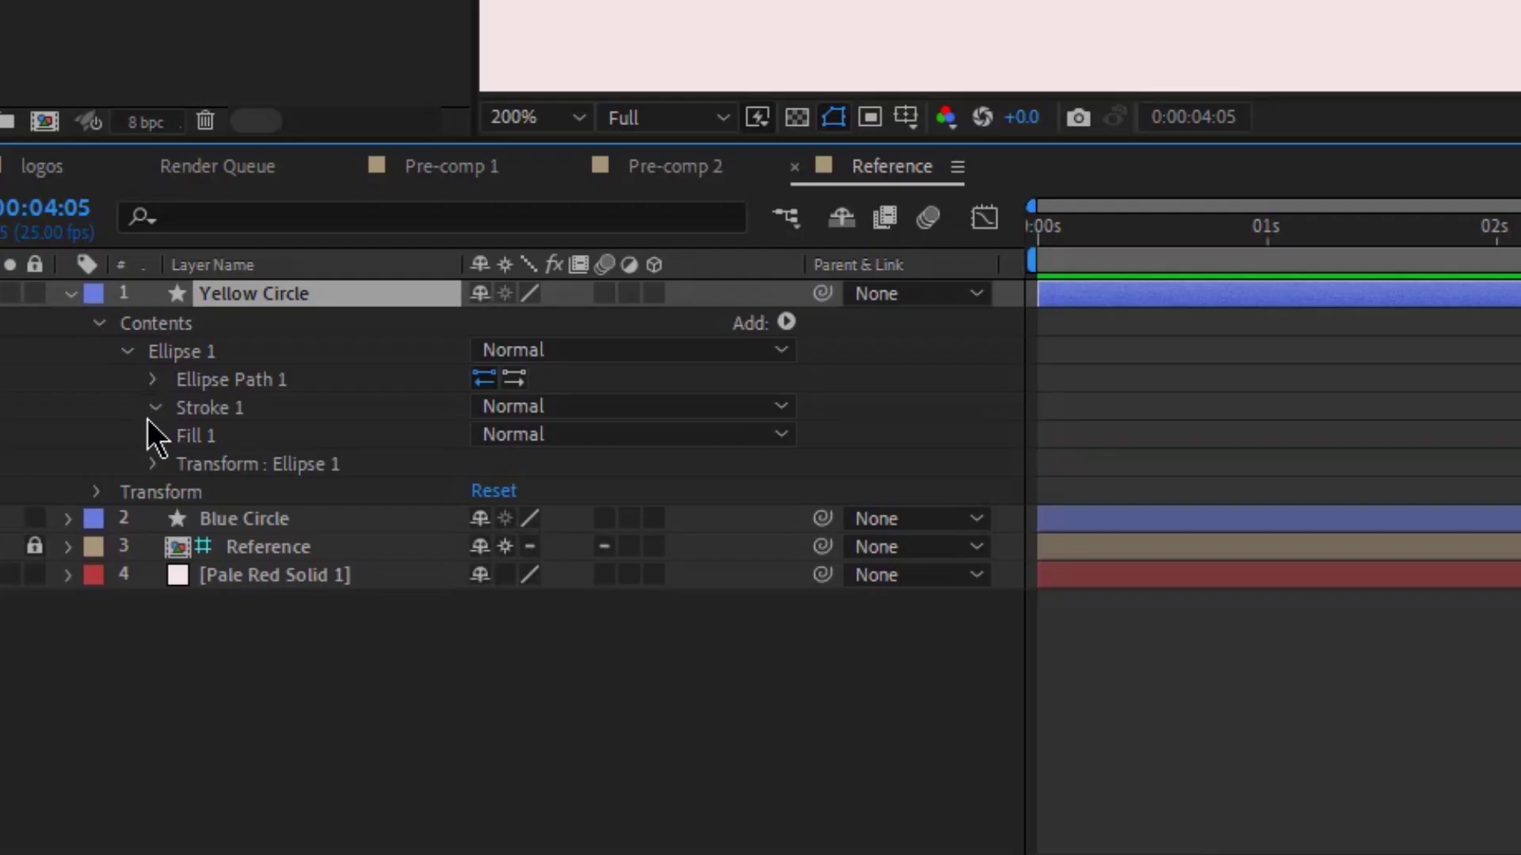
click(148, 419)
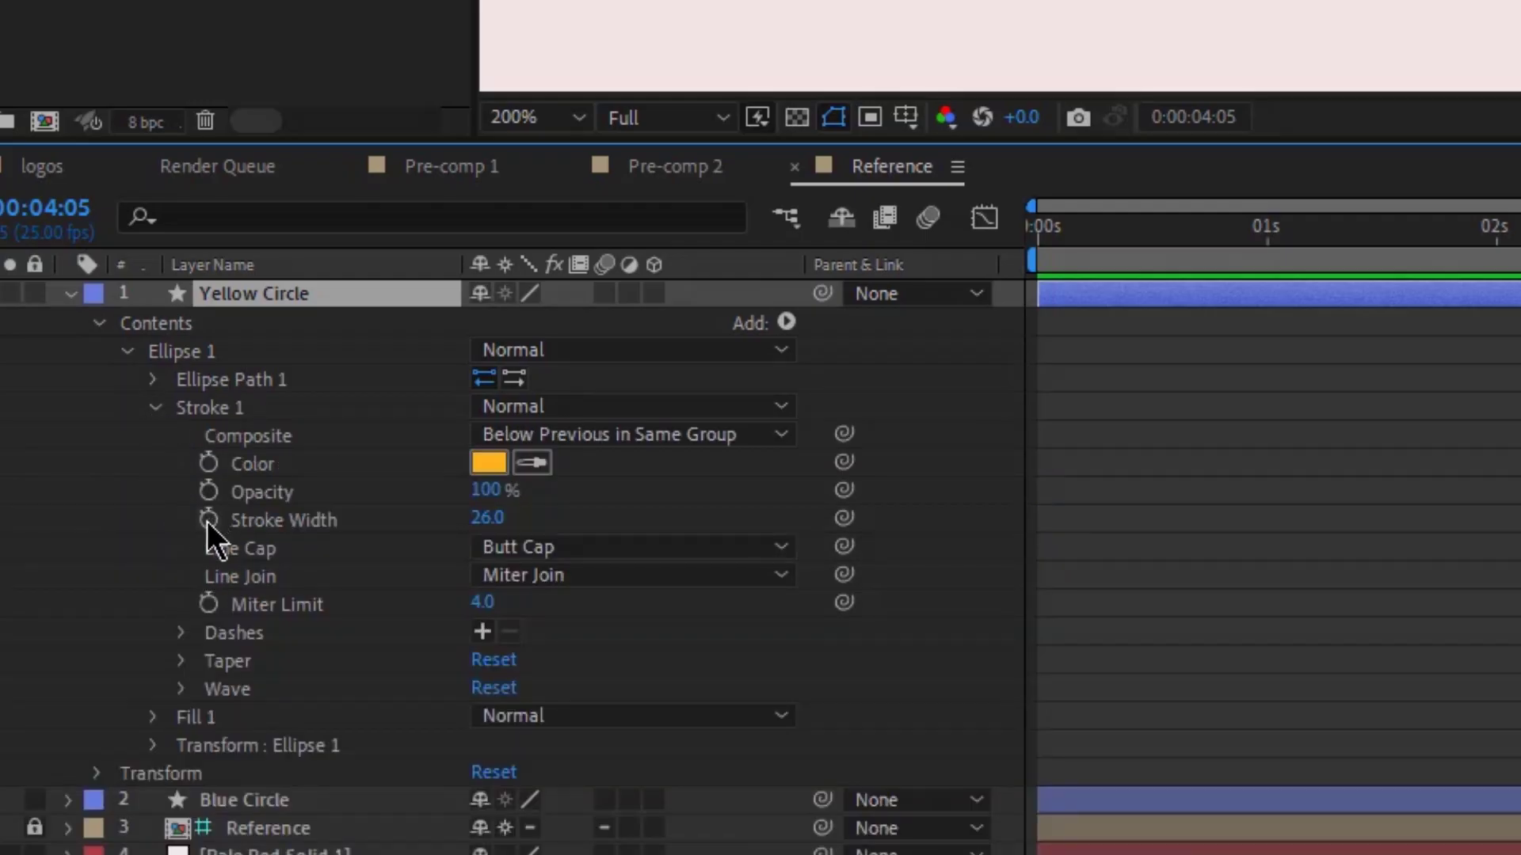
click(208, 519)
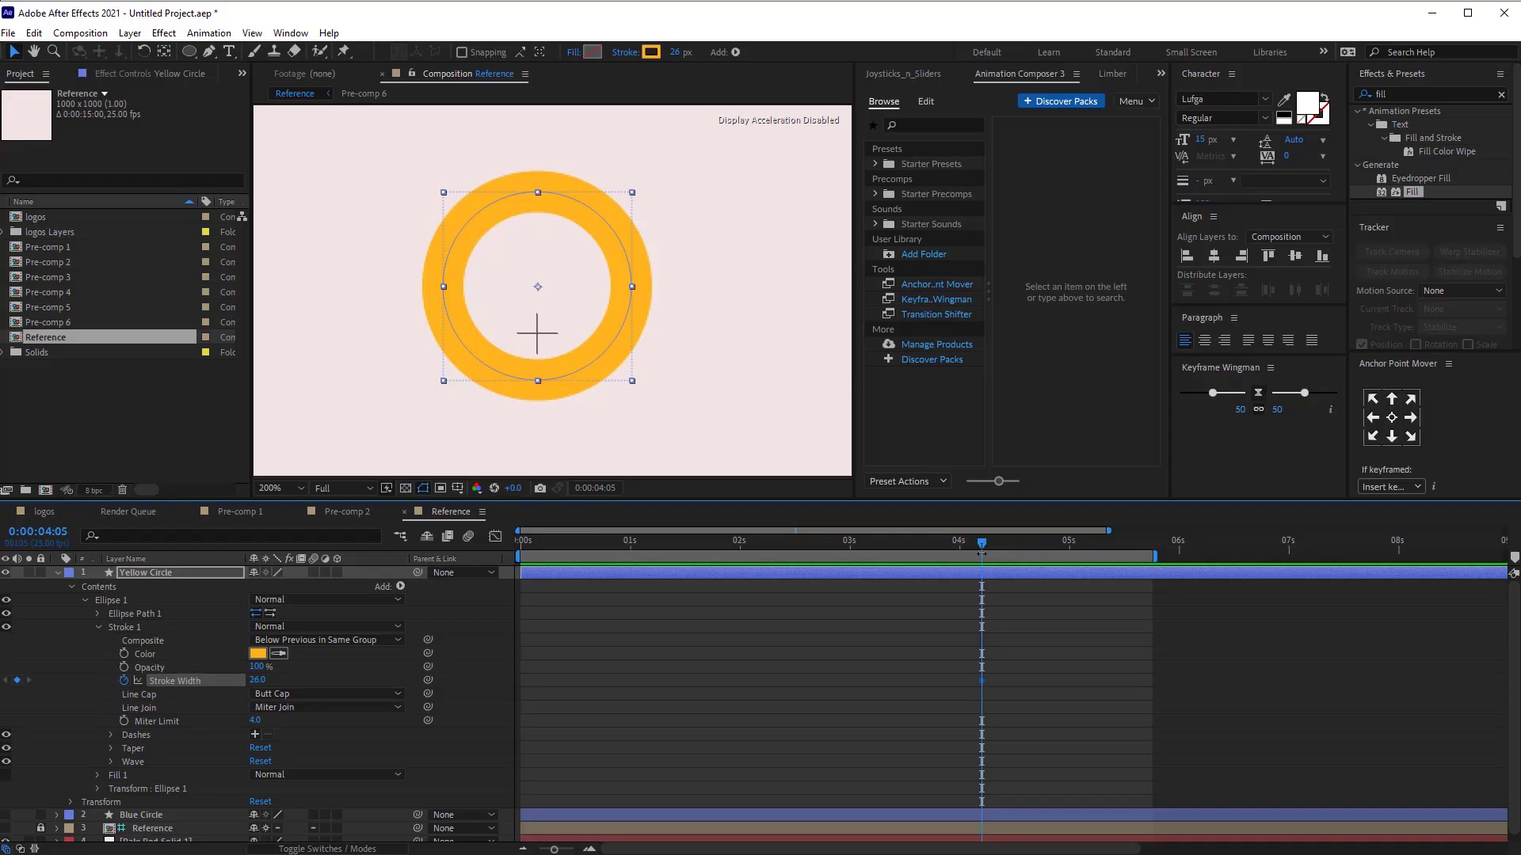
drag(983, 547, 980, 548)
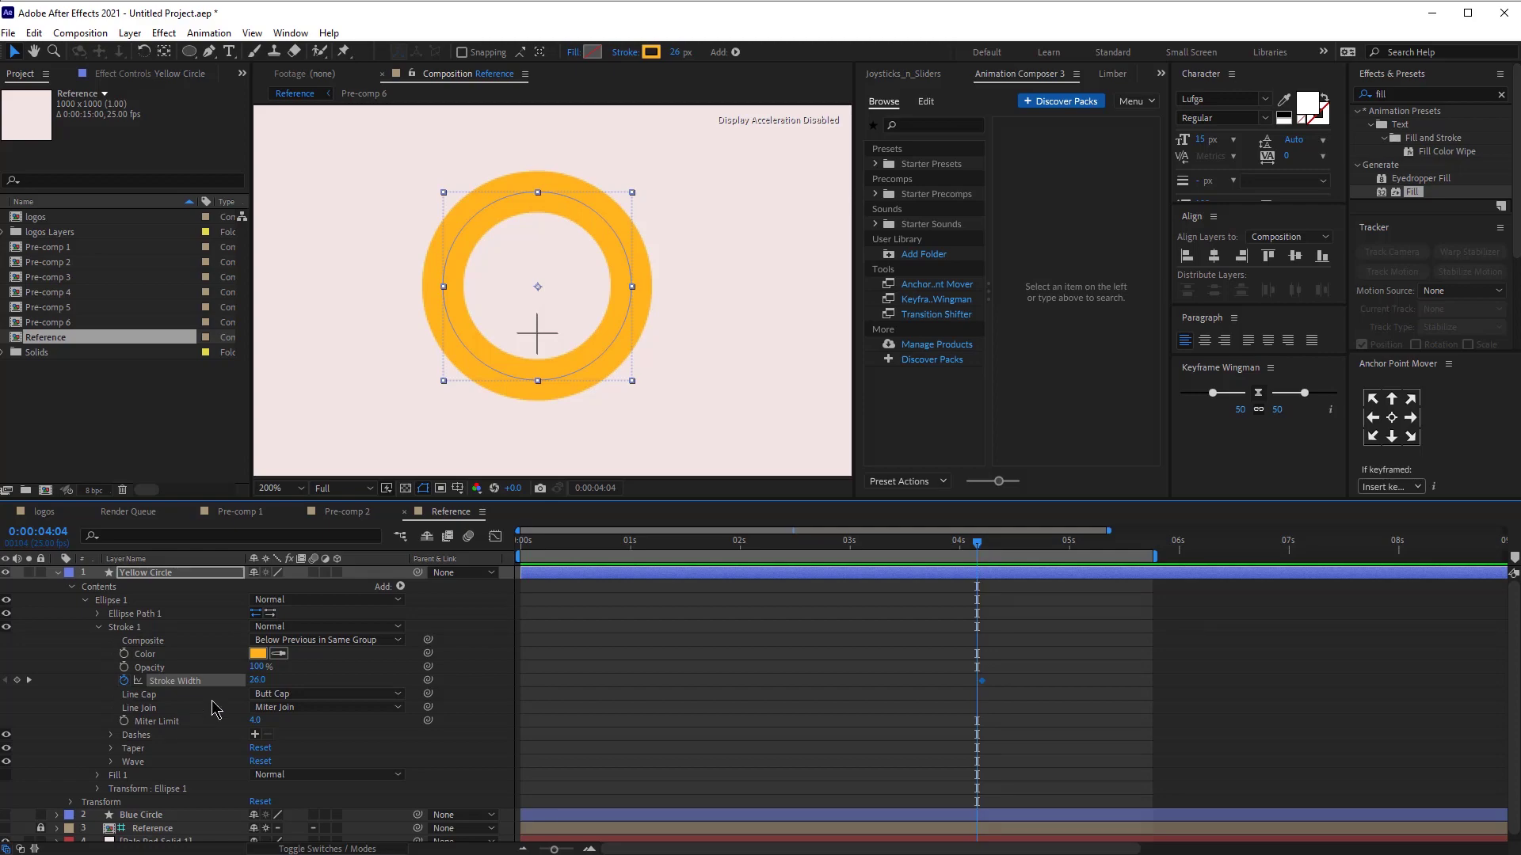
key(s)
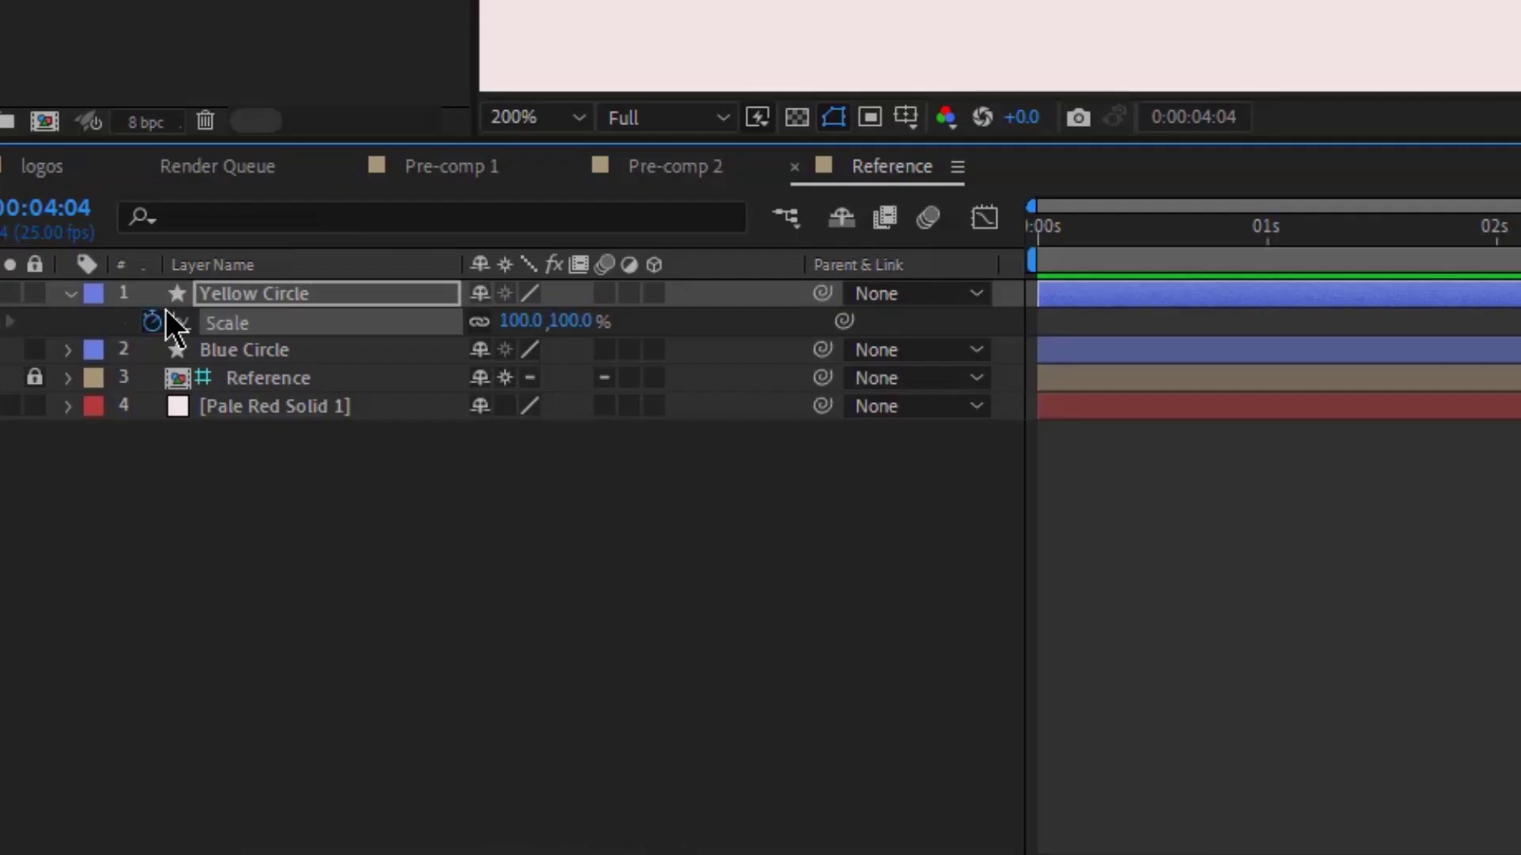
click(151, 321)
key(u)
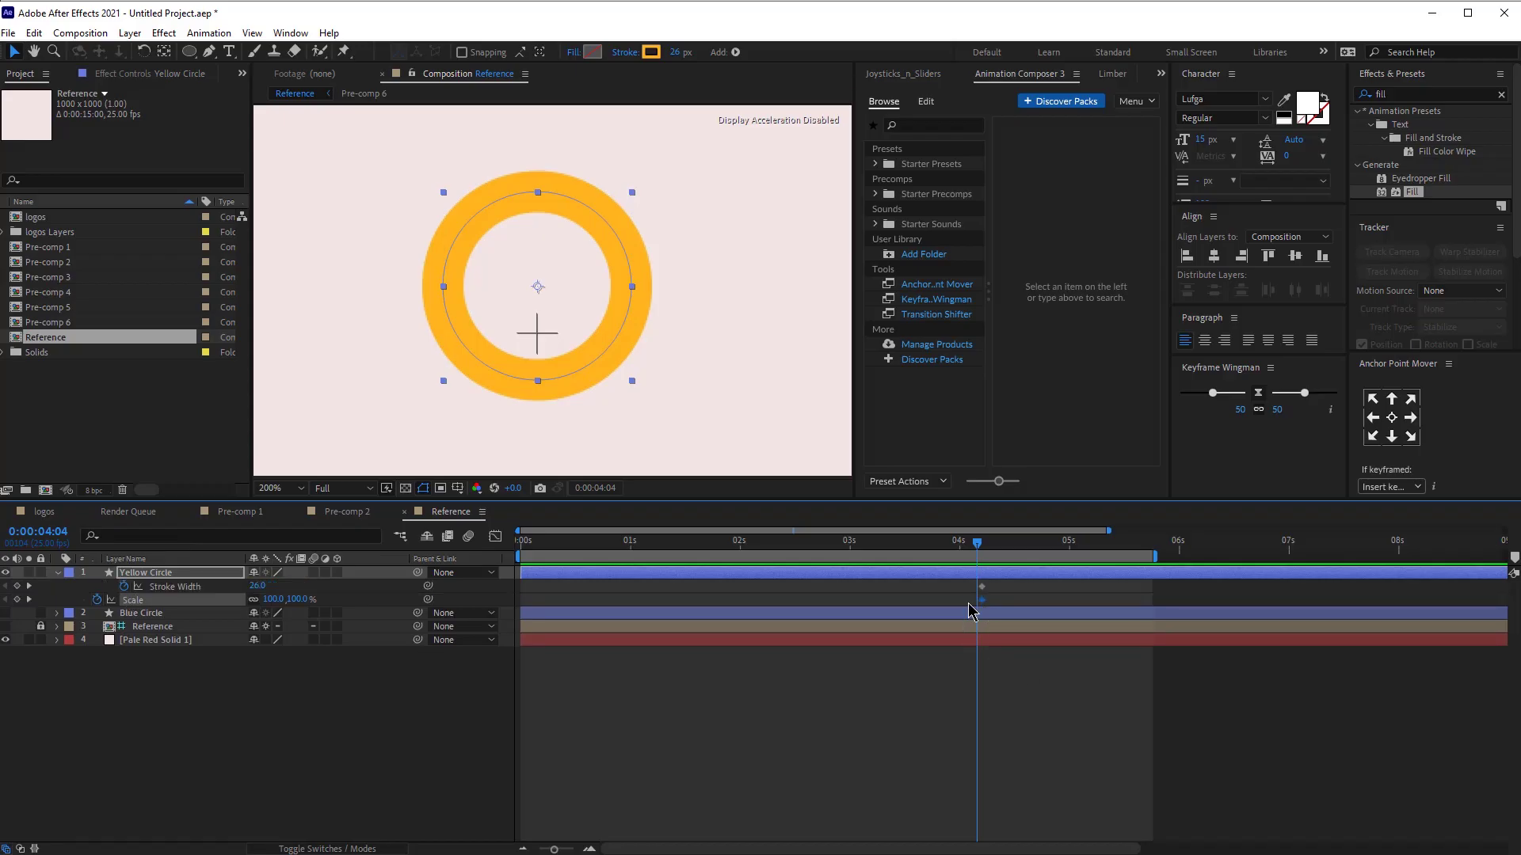
- At 0:00:04:04, set Yellow Circle's Stroke Width to 120 and Scale to 36% to make a small solid disc
mouse_move(258, 586)
mouse_down()
mouse_move(333, 582)
mouse_move(220, 604)
mouse_up()
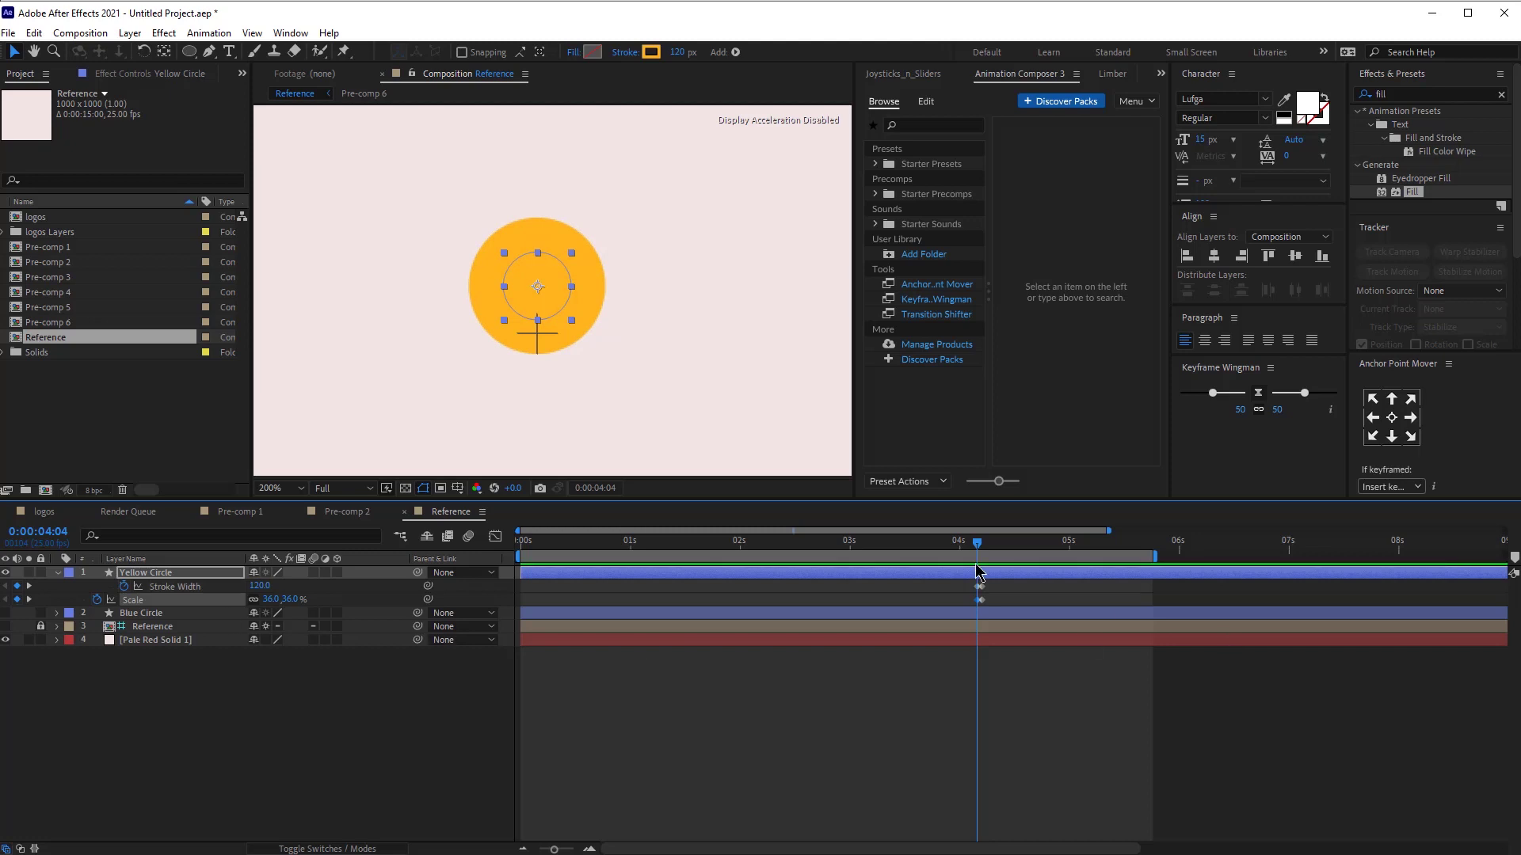
drag(984, 550, 977, 549)
drag(729, 550, 472, 555)
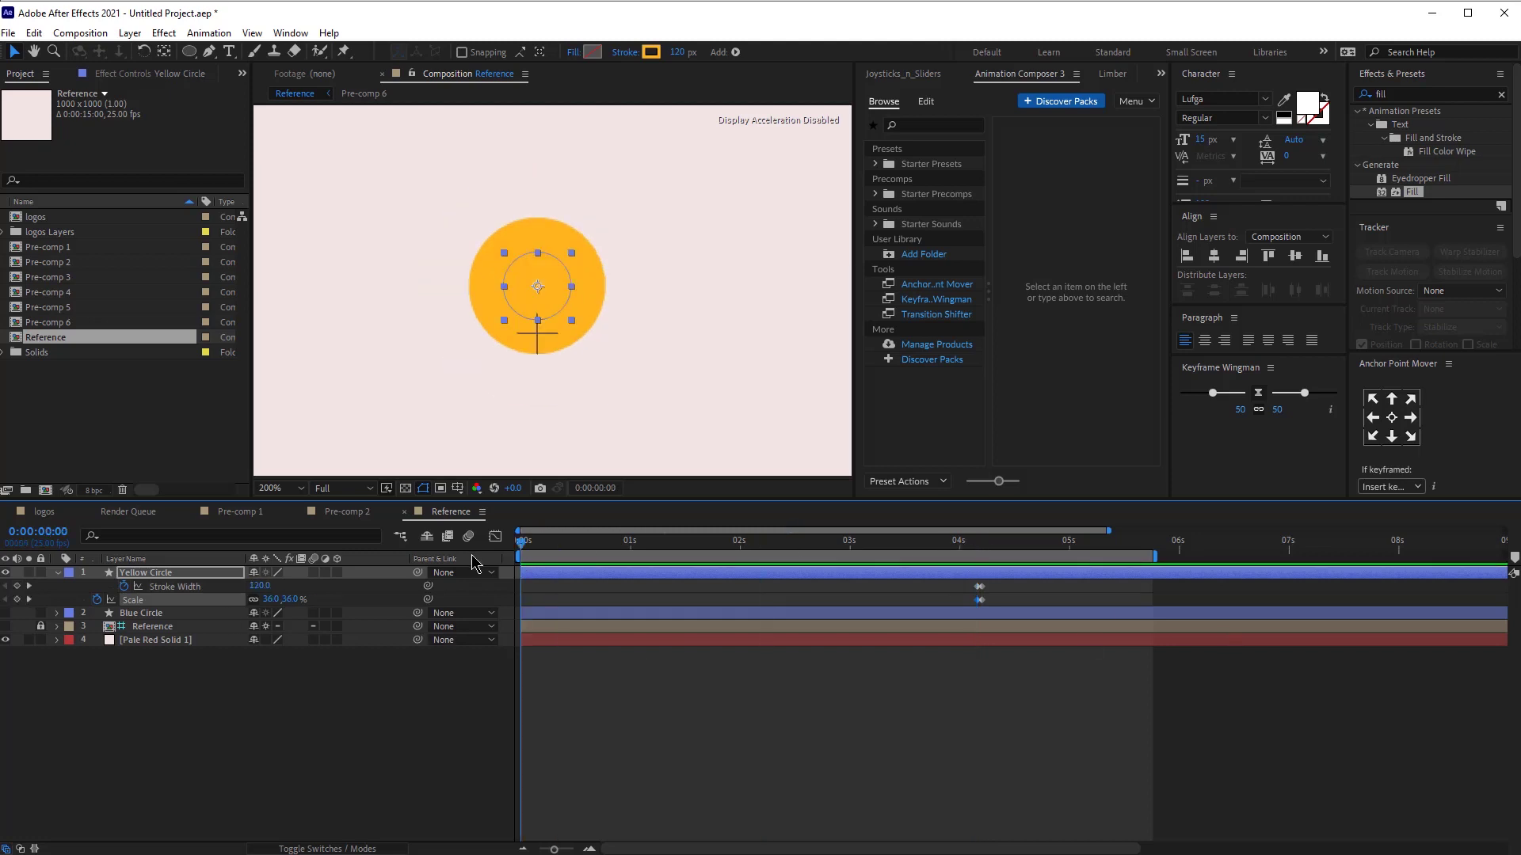
- Apply Easy Ease to all of Yellow Circle's Stroke Width and Scale keyframes
click(1021, 590)
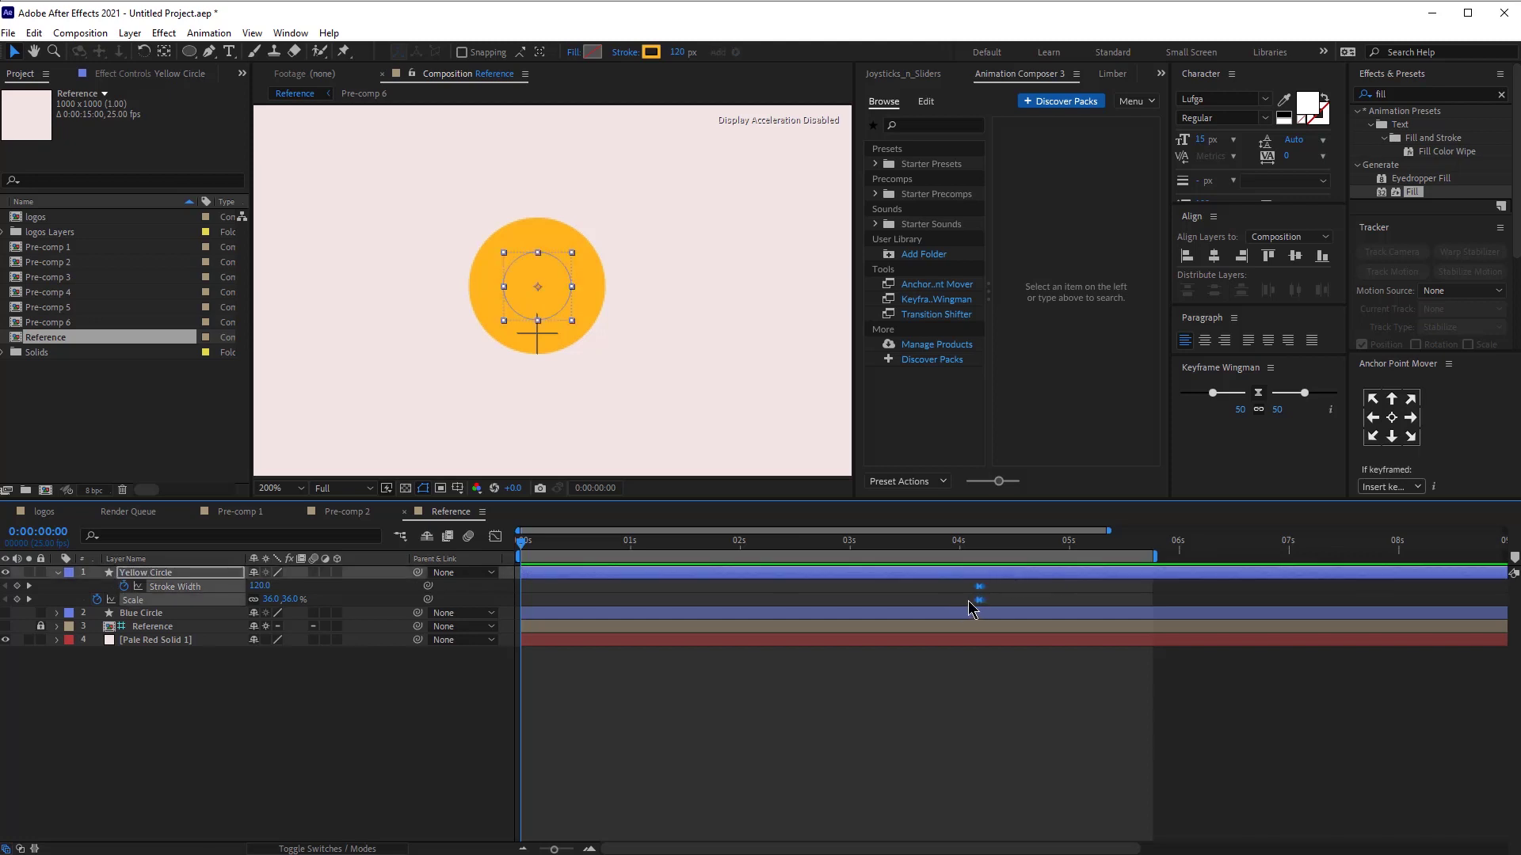
right_click(981, 600)
click(839, 613)
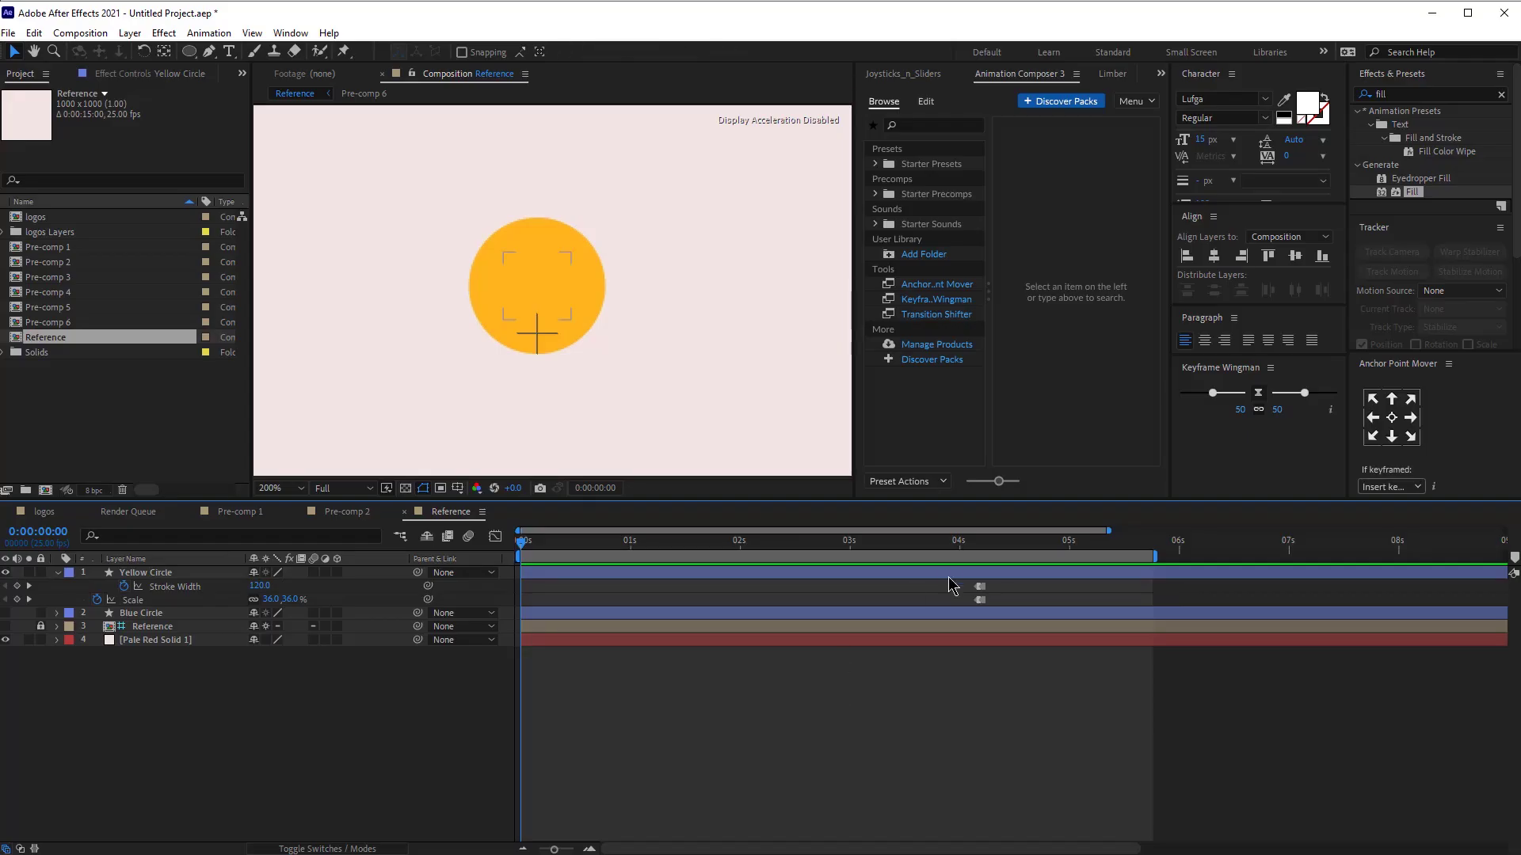
- Add Position and Scale keyframes to Yellow Circle at 0:00:00:00 and show all its keyframed properties
click(207, 576)
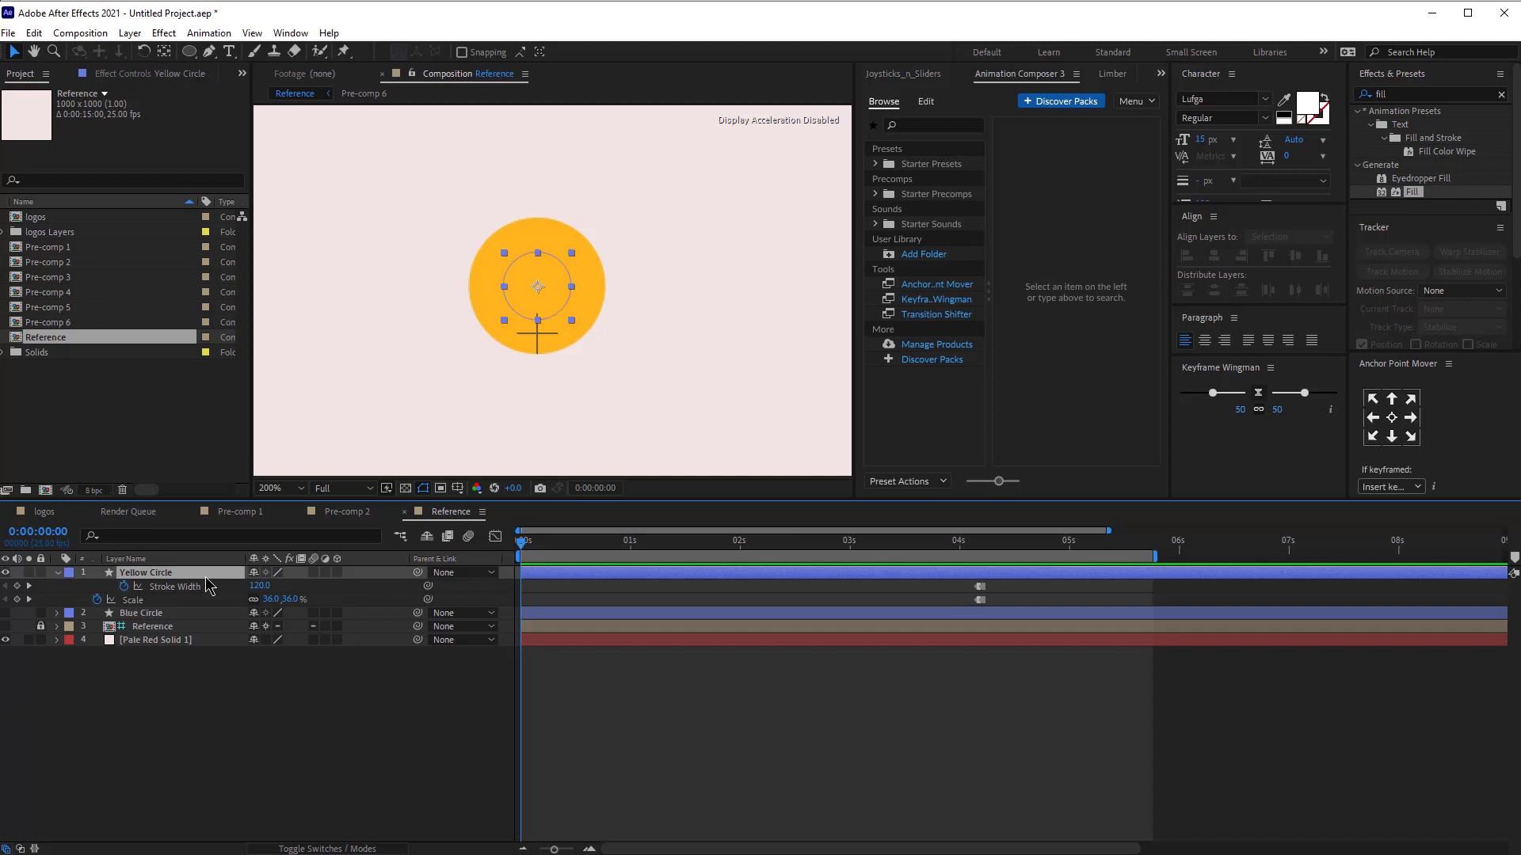
key(s)
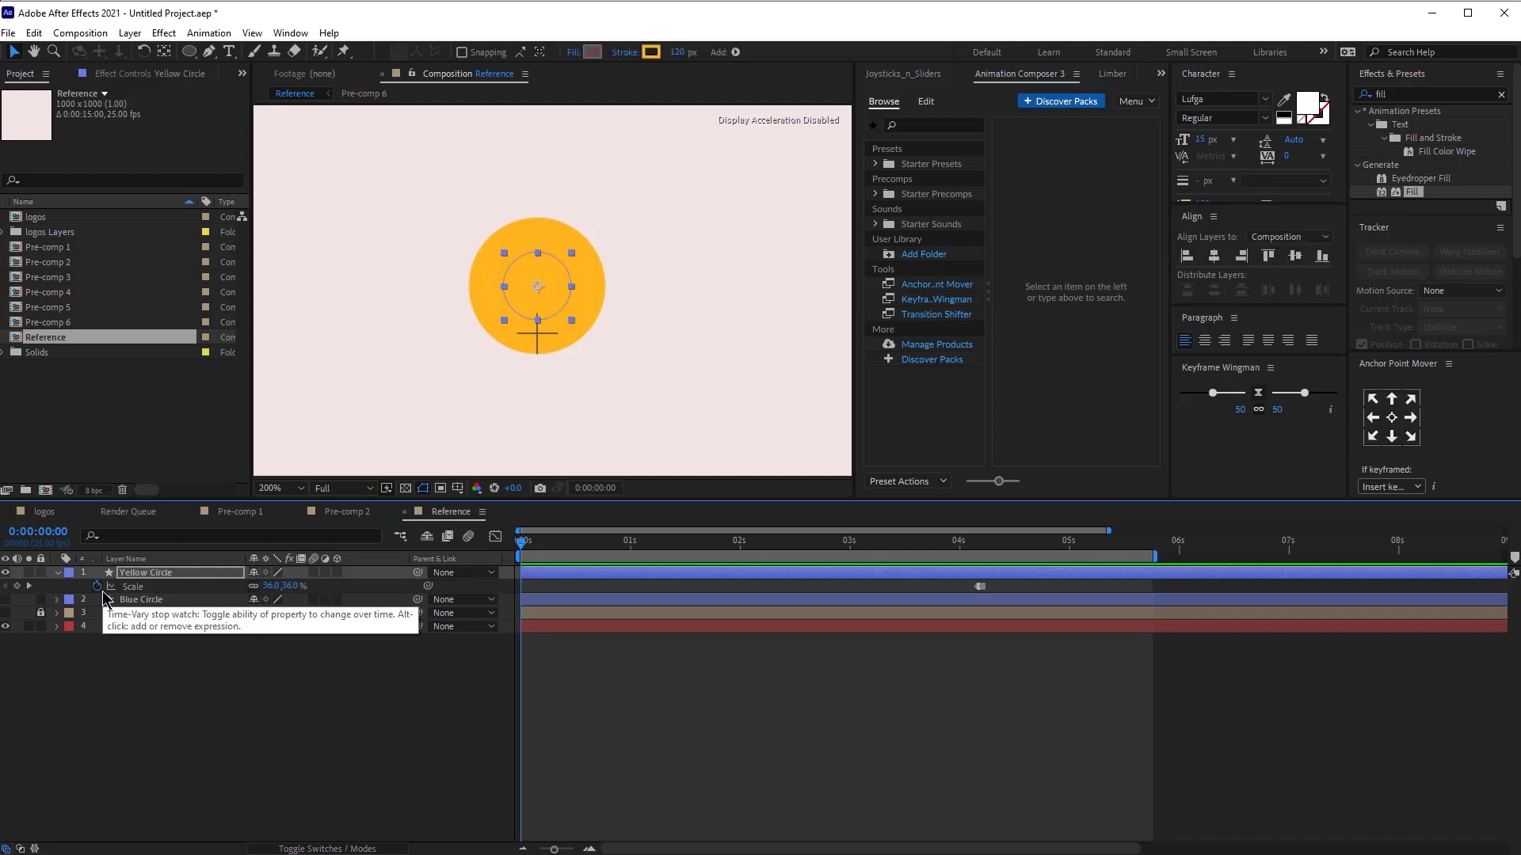
click(18, 587)
key(u)
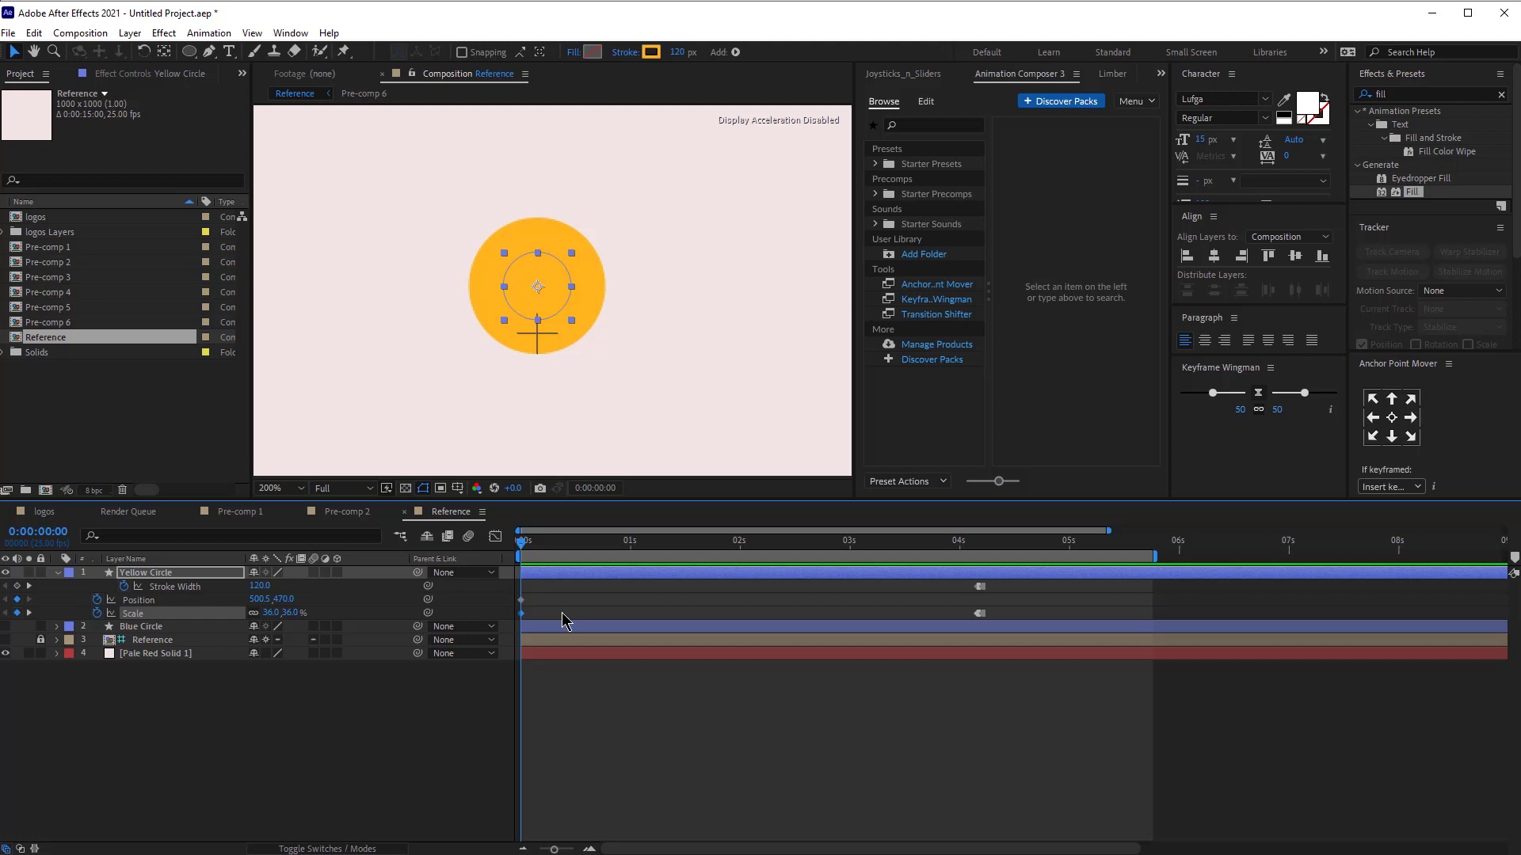
- Shift the new Position and Scale keyframes to about 0:00:00:19 and apply Easy Ease to them
key(=)
shift+click(520, 600)
drag(520, 613, 657, 613)
key(F9)
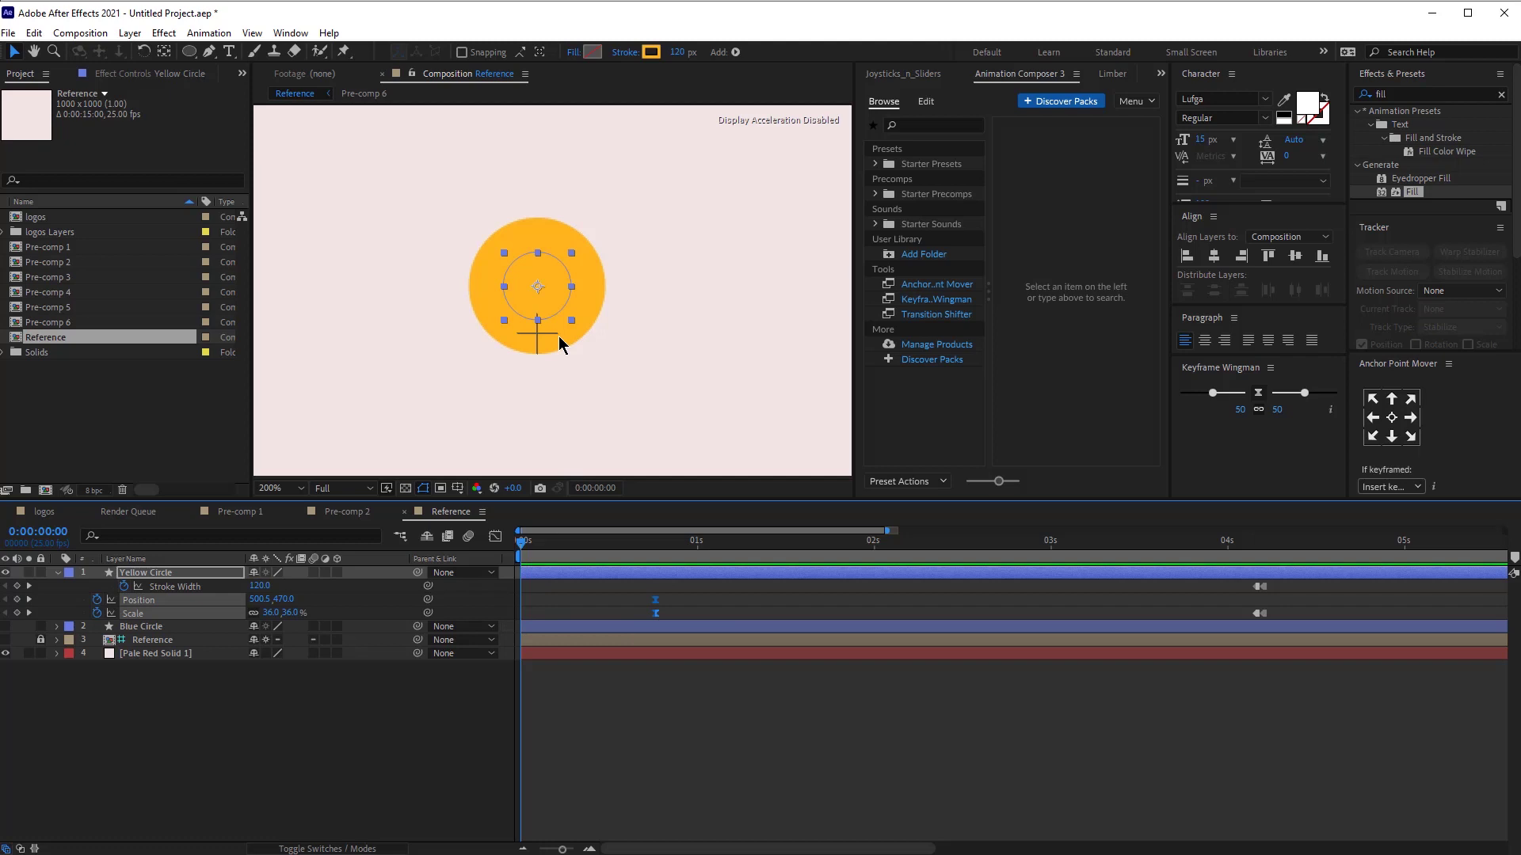
- Animate Yellow Circle's Position from 500.5, 656.0 at 0:00:00:00 up to a higher peak at about 0:00:00:10
click(176, 577)
drag(552, 287, 577, 417)
click(591, 550)
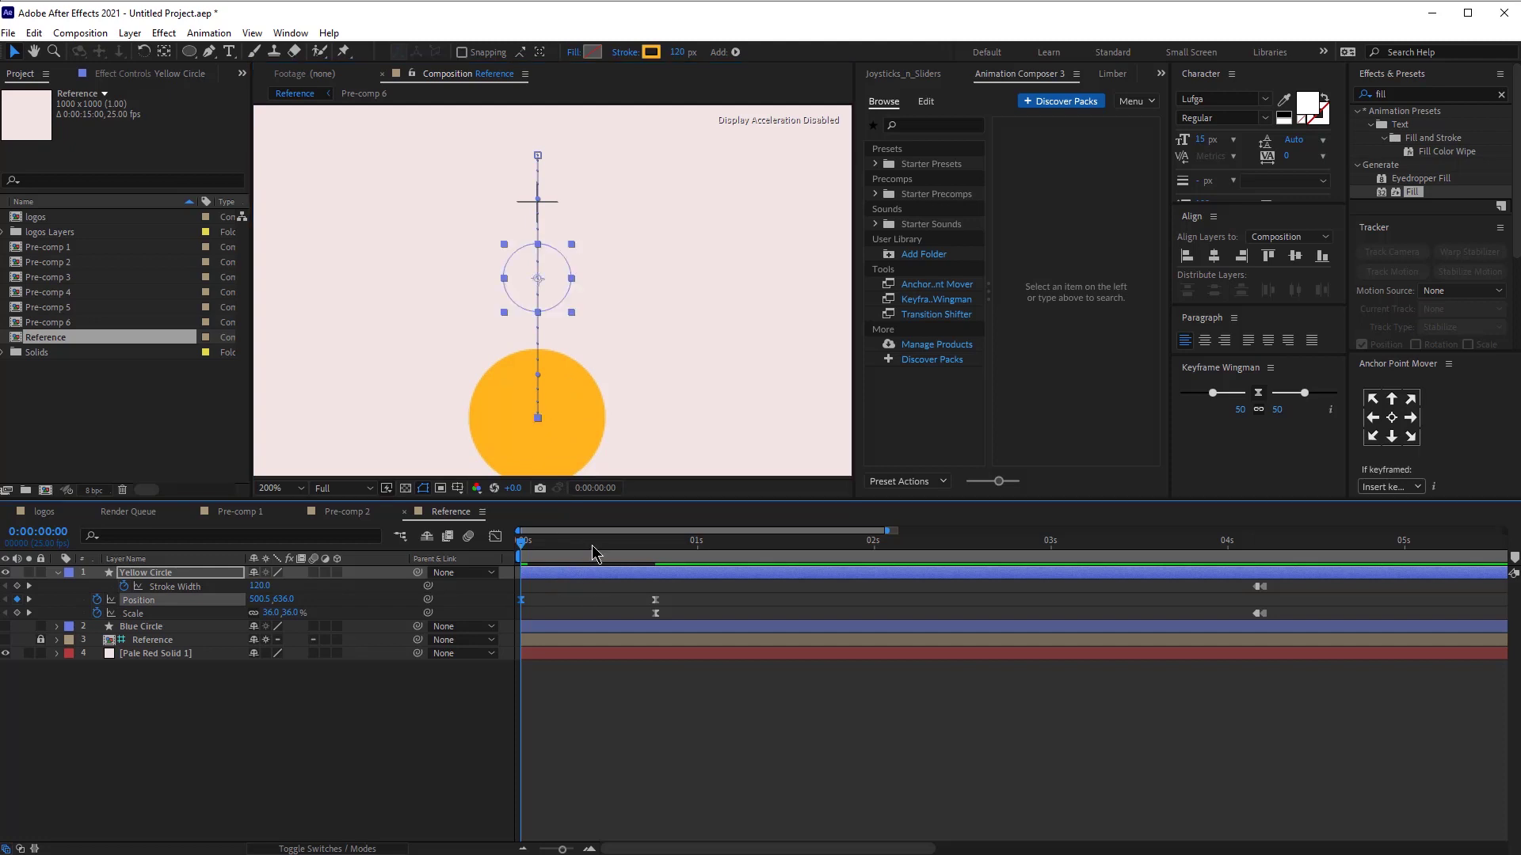
click(591, 545)
drag(551, 277, 554, 126)
drag(564, 543, 531, 551)
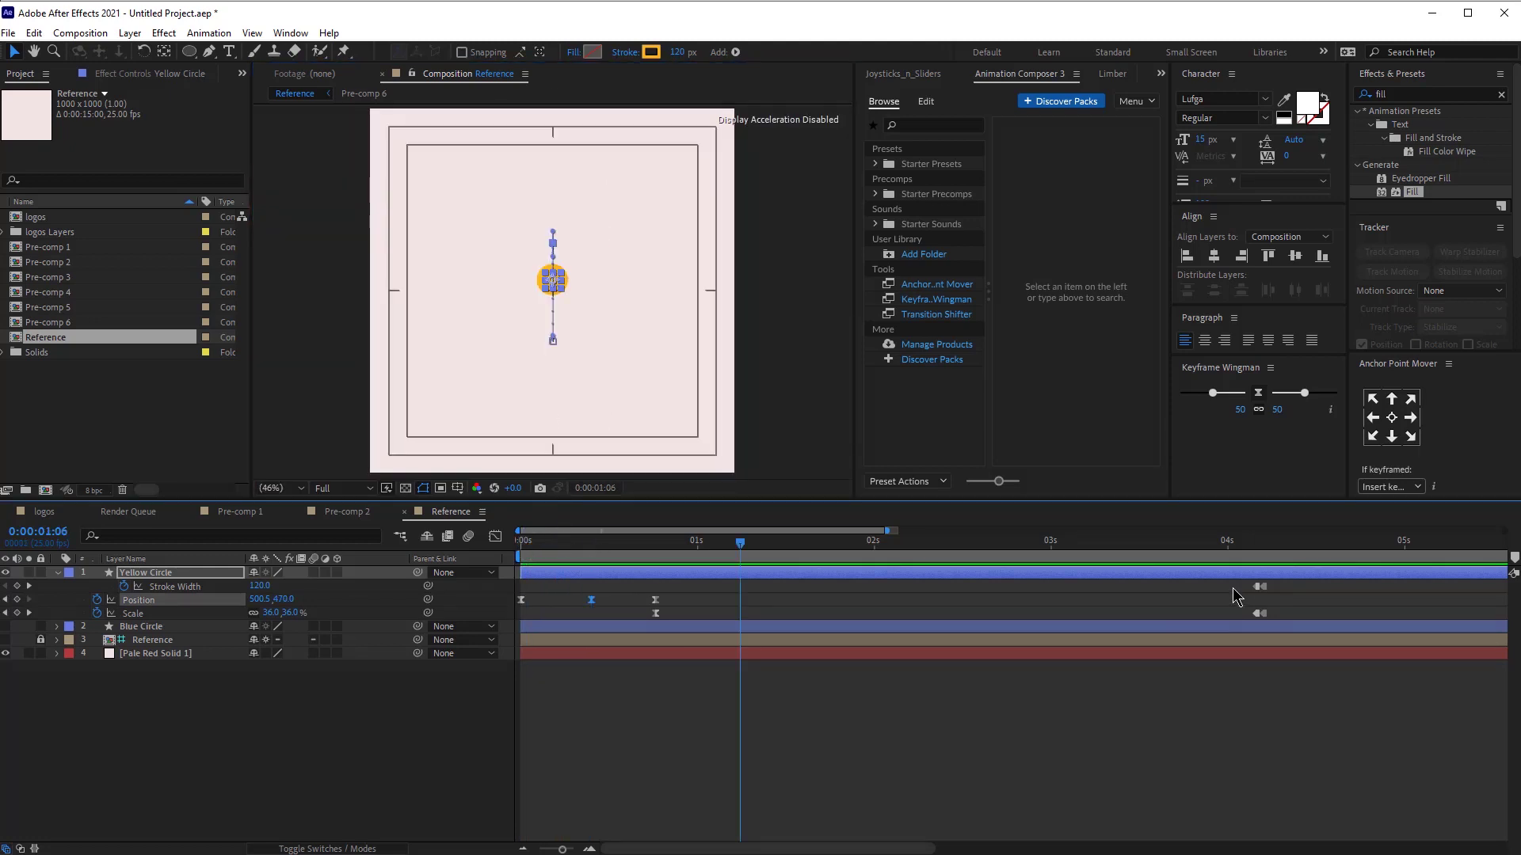
- Move the late Stroke Width and Scale keyframes to about 0:00:00:19 and 0:00:01:05, and preview the animation
drag(1237, 596, 1267, 634)
mouse_move(1258, 613)
mouse_down()
mouse_move(658, 615)
mouse_move(1262, 599)
mouse_move(1286, 631)
mouse_move(801, 611)
mouse_move(739, 611)
mouse_move(737, 626)
mouse_up()
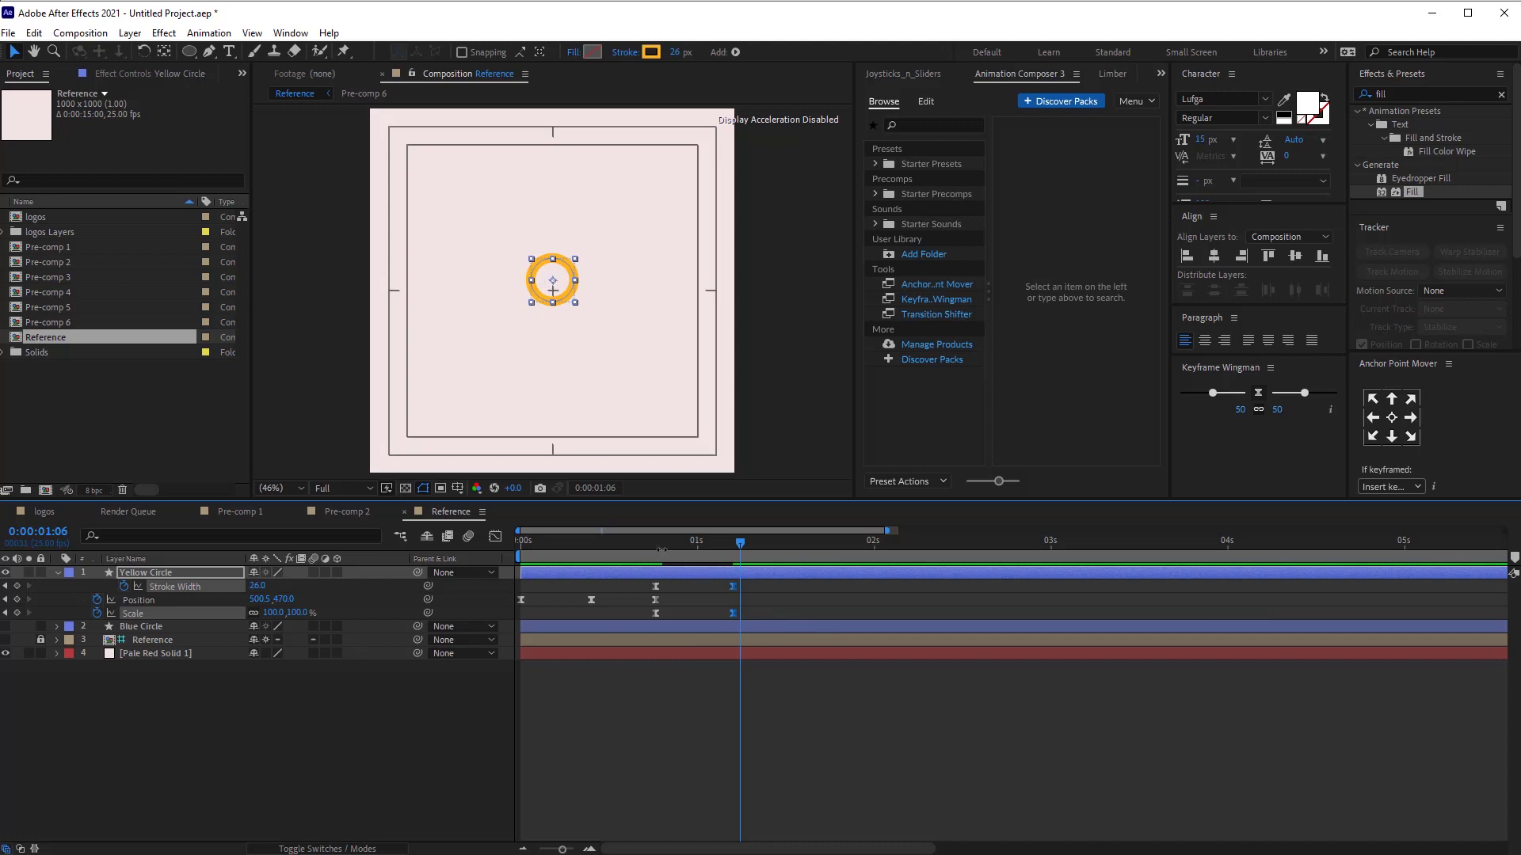
drag(655, 545, 417, 564)
key(space)
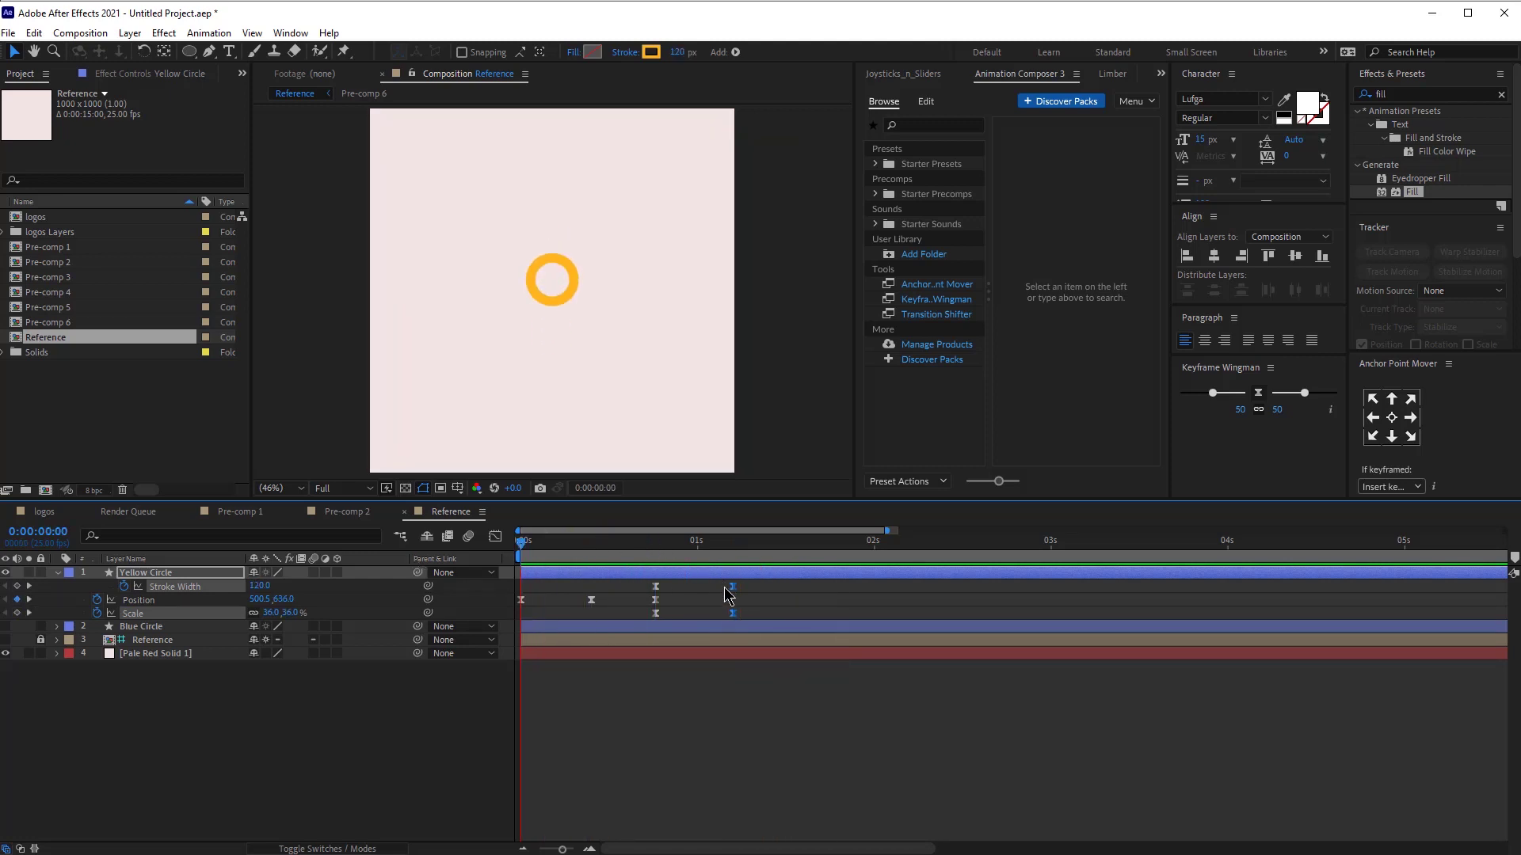
- Retime the ring-opening Stroke Width and Scale keyframes to about 0:00:00:14 and 0:00:01:06, previewing the timing
key(space)
drag(734, 588, 773, 586)
key(space)
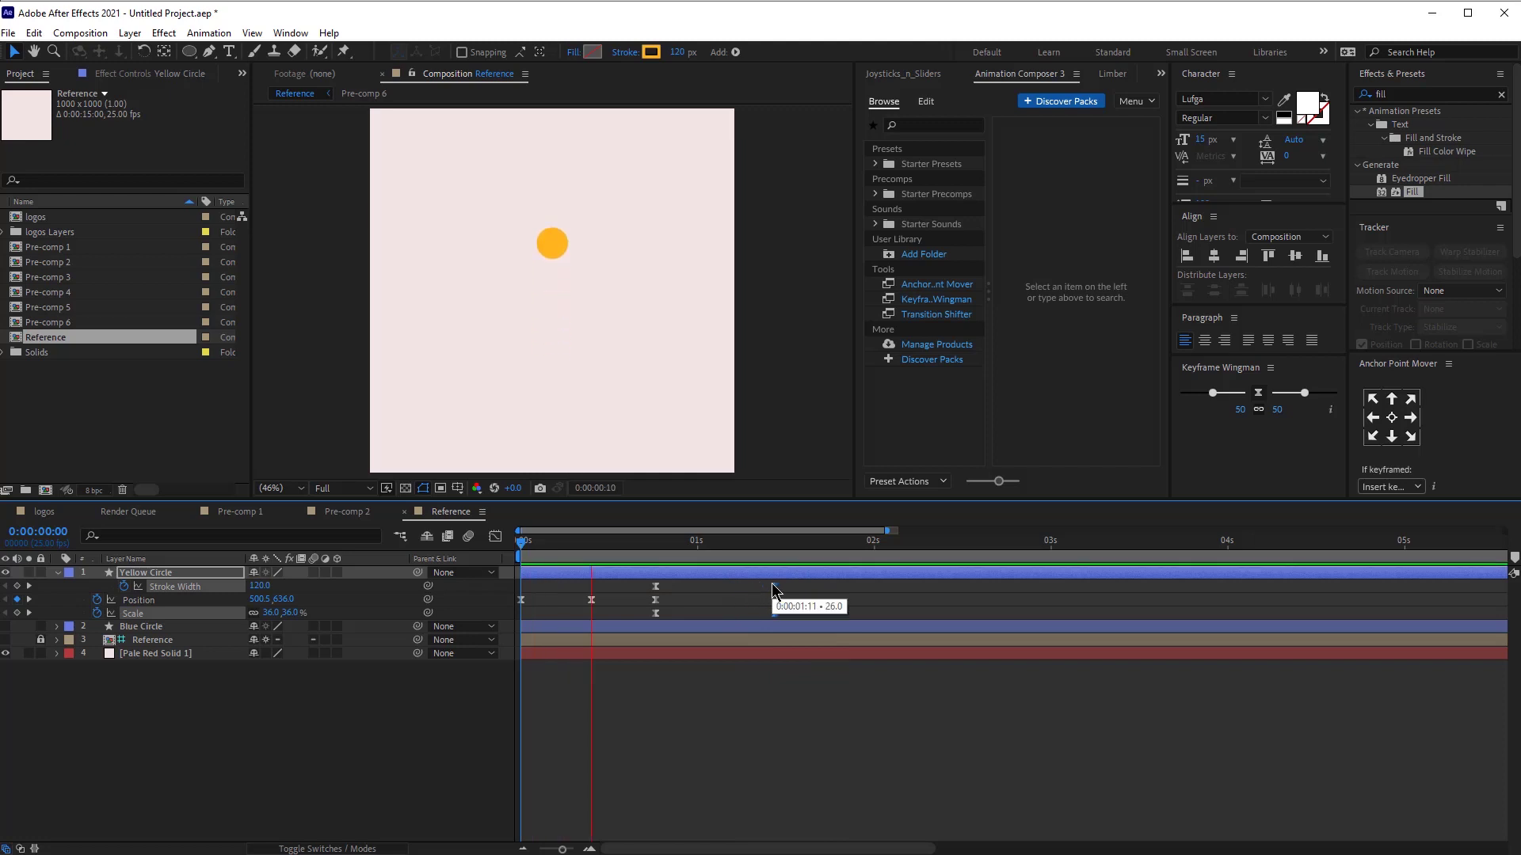
key(space)
mouse_move(803, 587)
mouse_down()
mouse_move(636, 630)
mouse_move(610, 588)
mouse_up()
key(space)
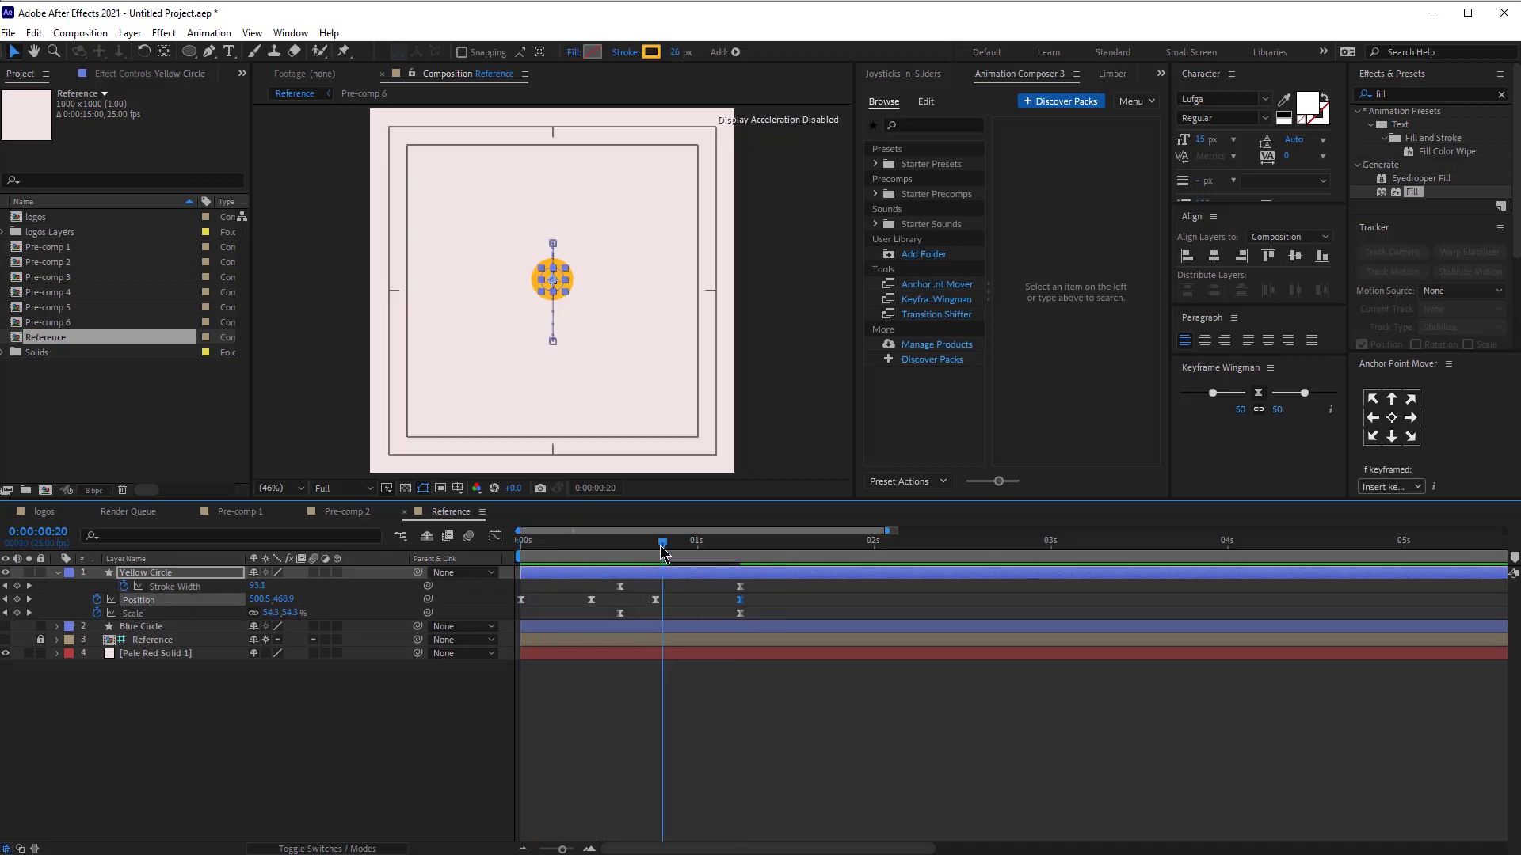
- Refine Yellow Circle's bounce with a lower Position at about 0:00:00:19 and a settling keyframe at about 0:00:01:01, and preview it
drag(662, 548, 654, 546)
key(space)
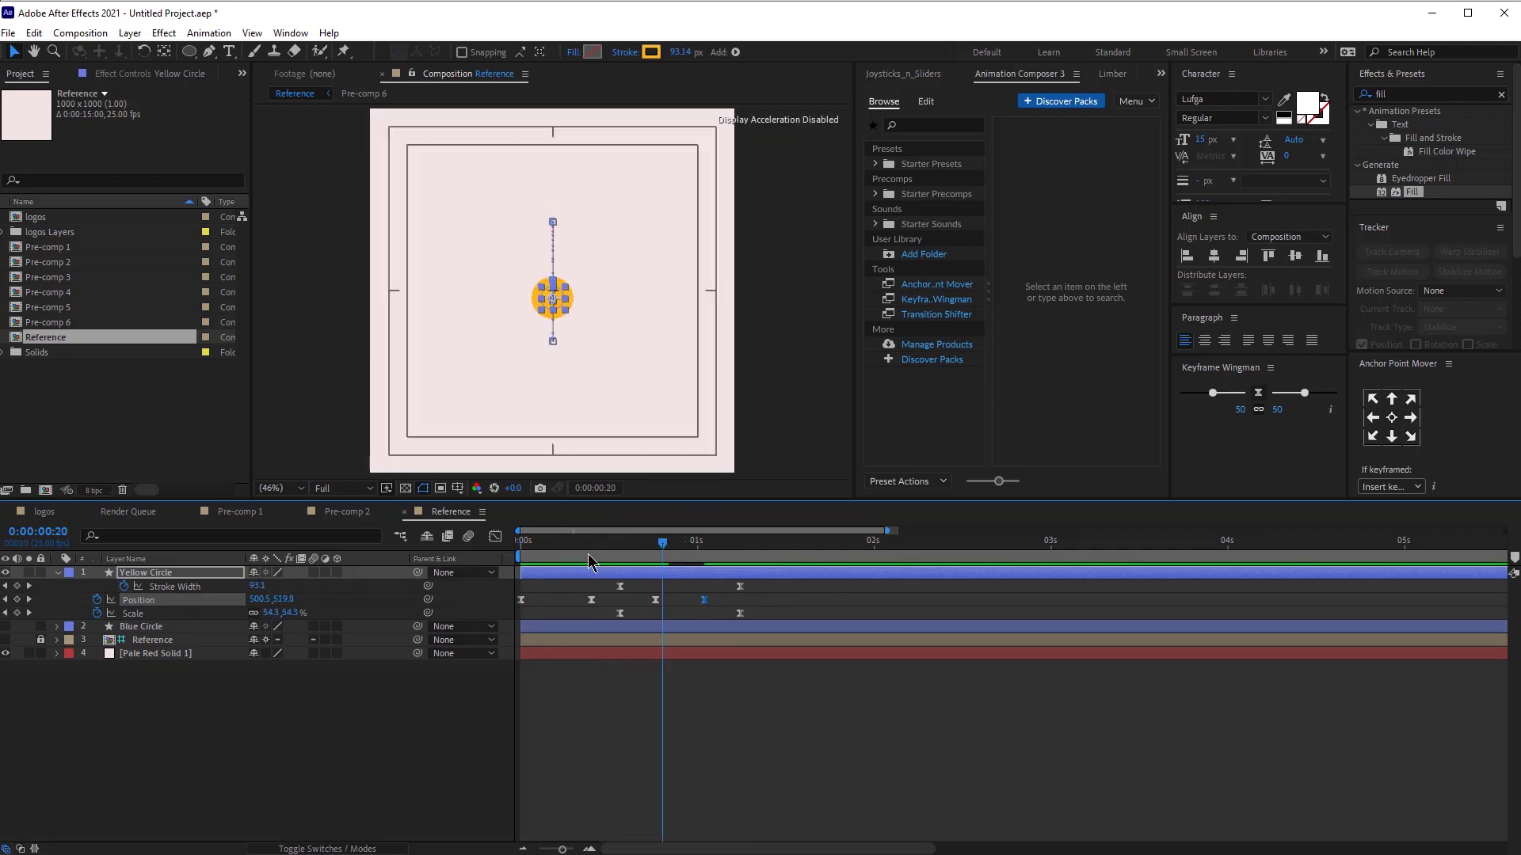
drag(592, 548, 515, 548)
key(space)
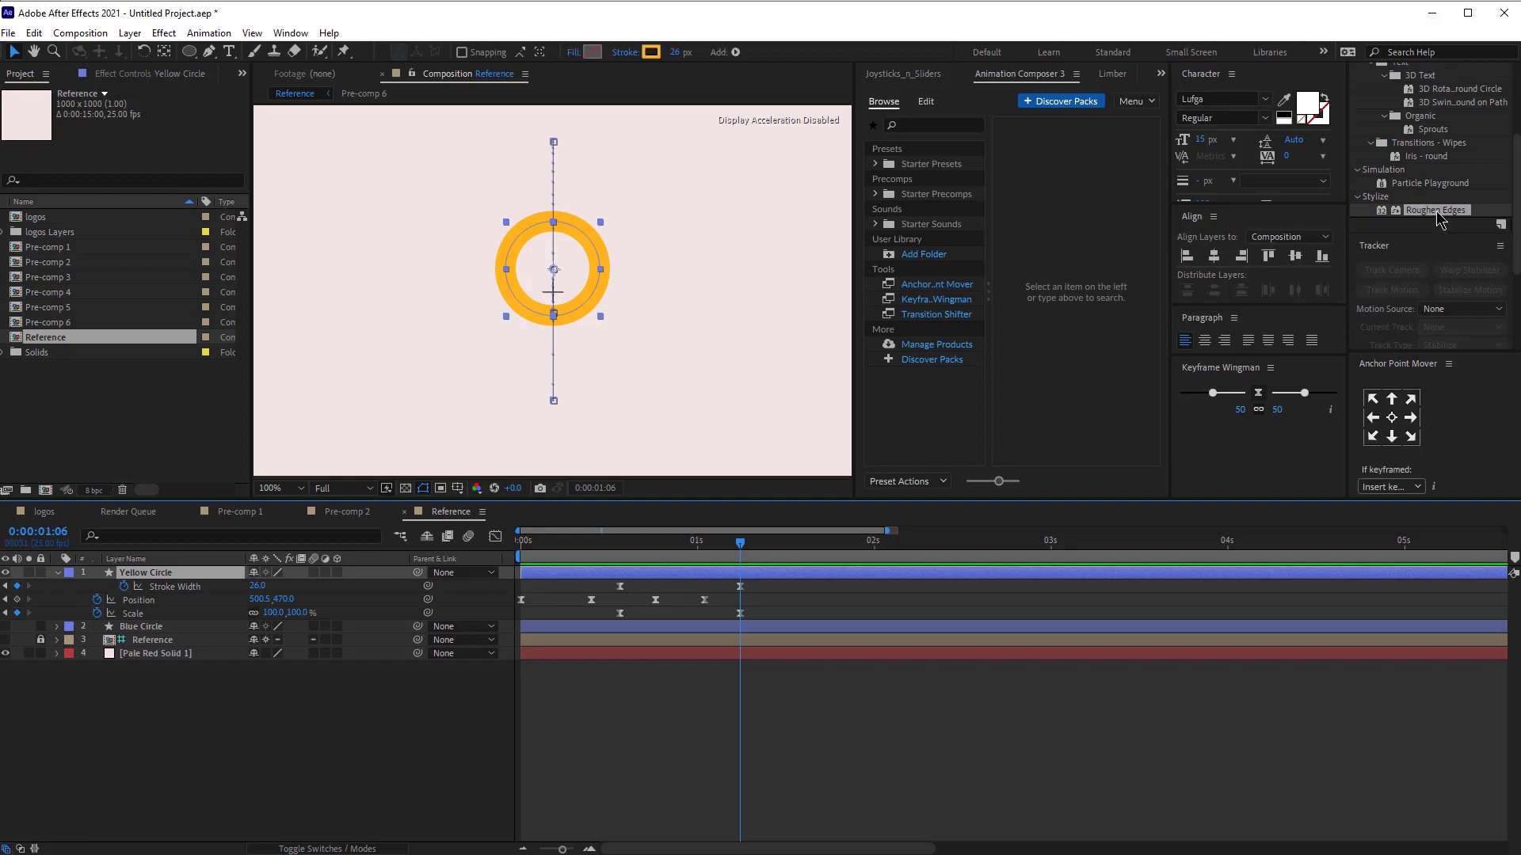
- Apply Roughen Edges to Yellow Circle and animate its Border from 8.00 at 0:00:00:14 to 0.00 at 0:00:01:06
double_click(1435, 210)
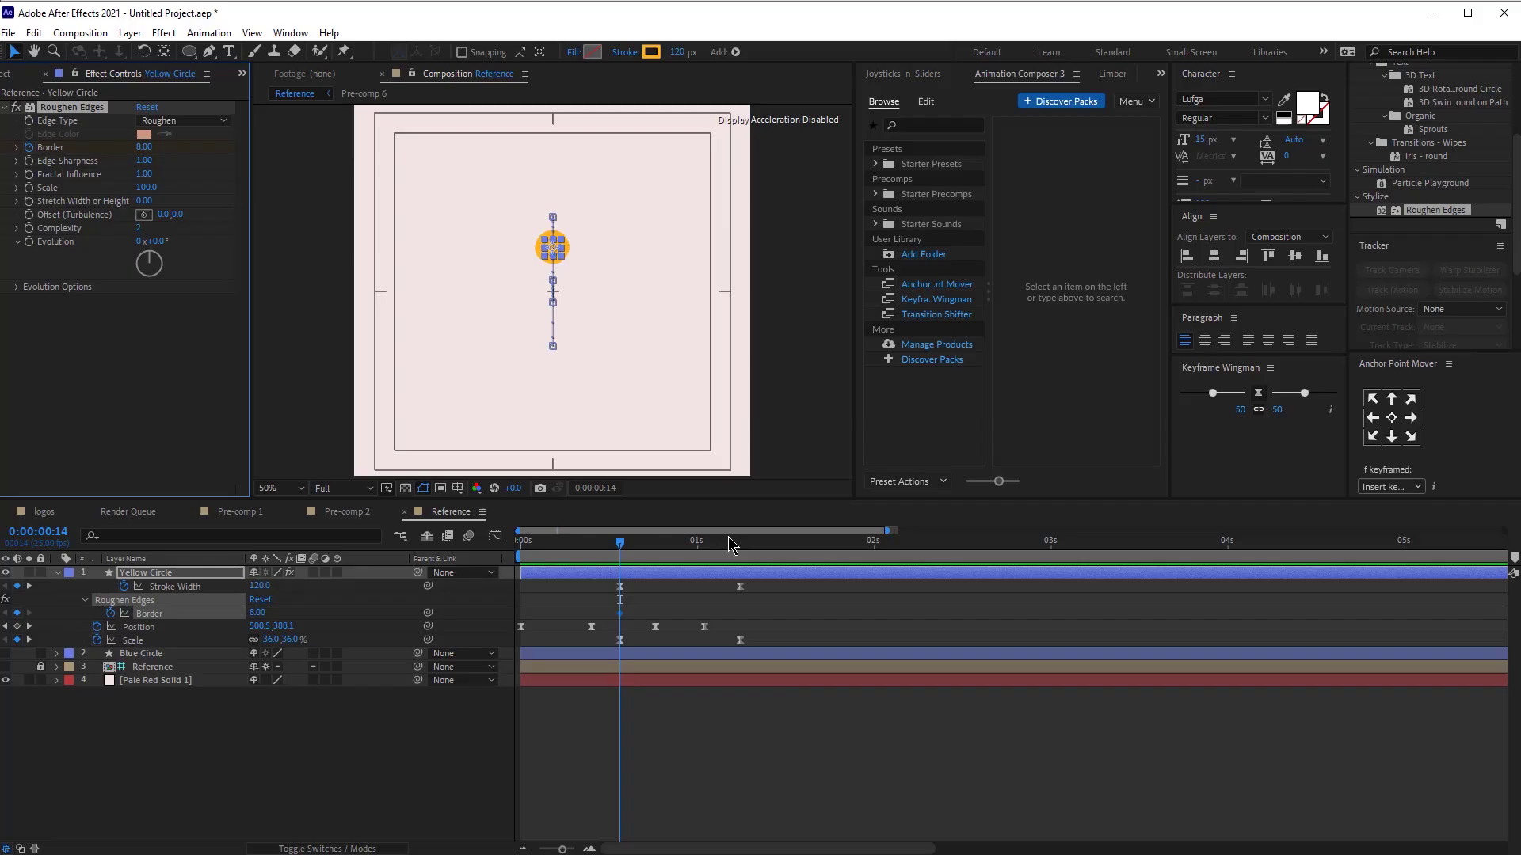
click(742, 540)
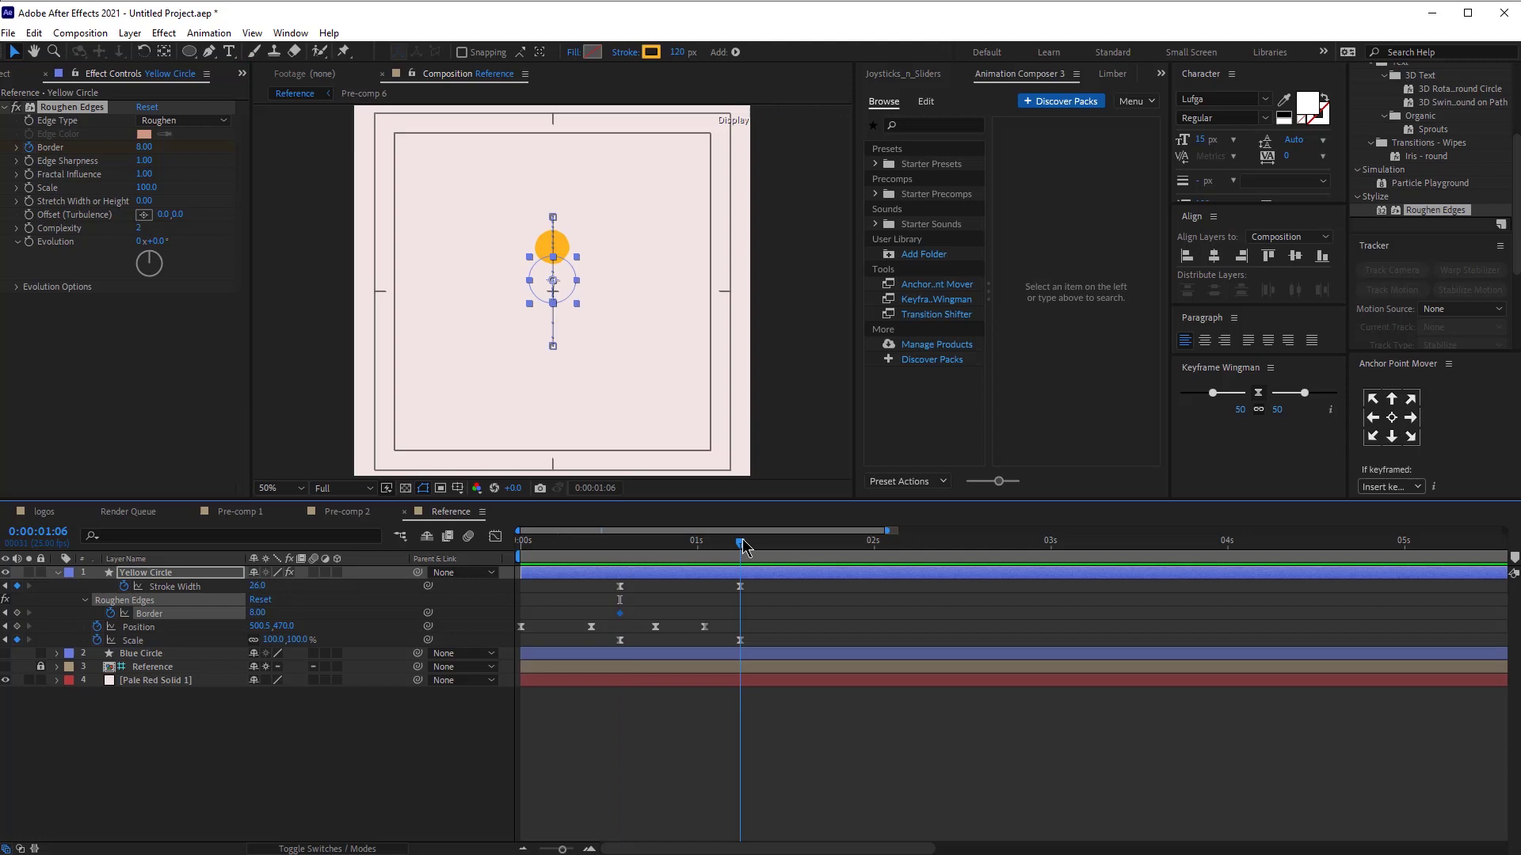
drag(146, 152, 4, 148)
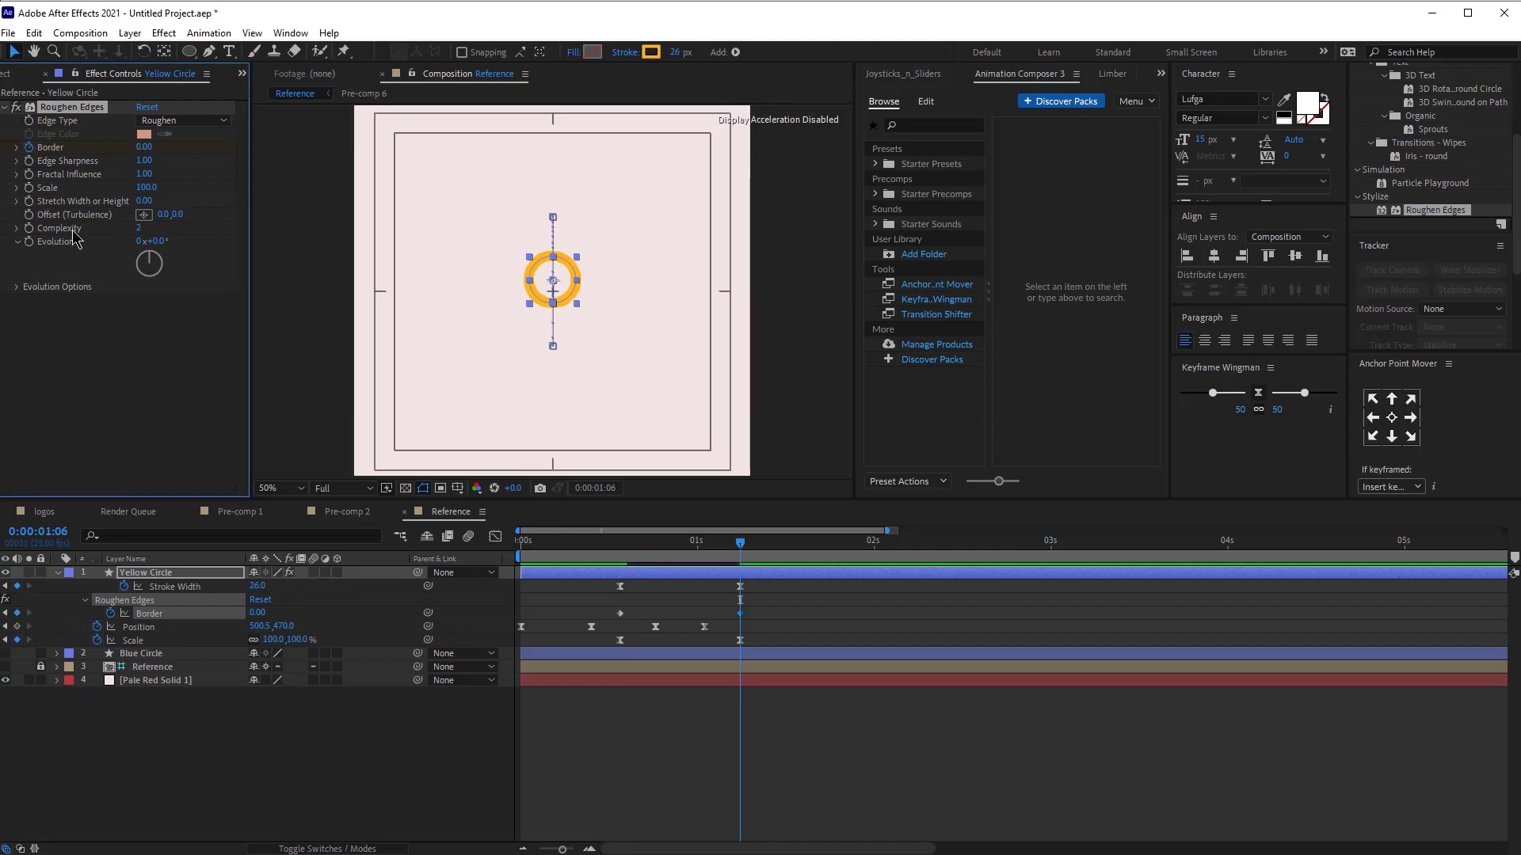
- Move Yellow Circle's last Border keyframe to about 0:00:00:23, ease the Border keyframes, and preview the animation
click(603, 701)
click(615, 544)
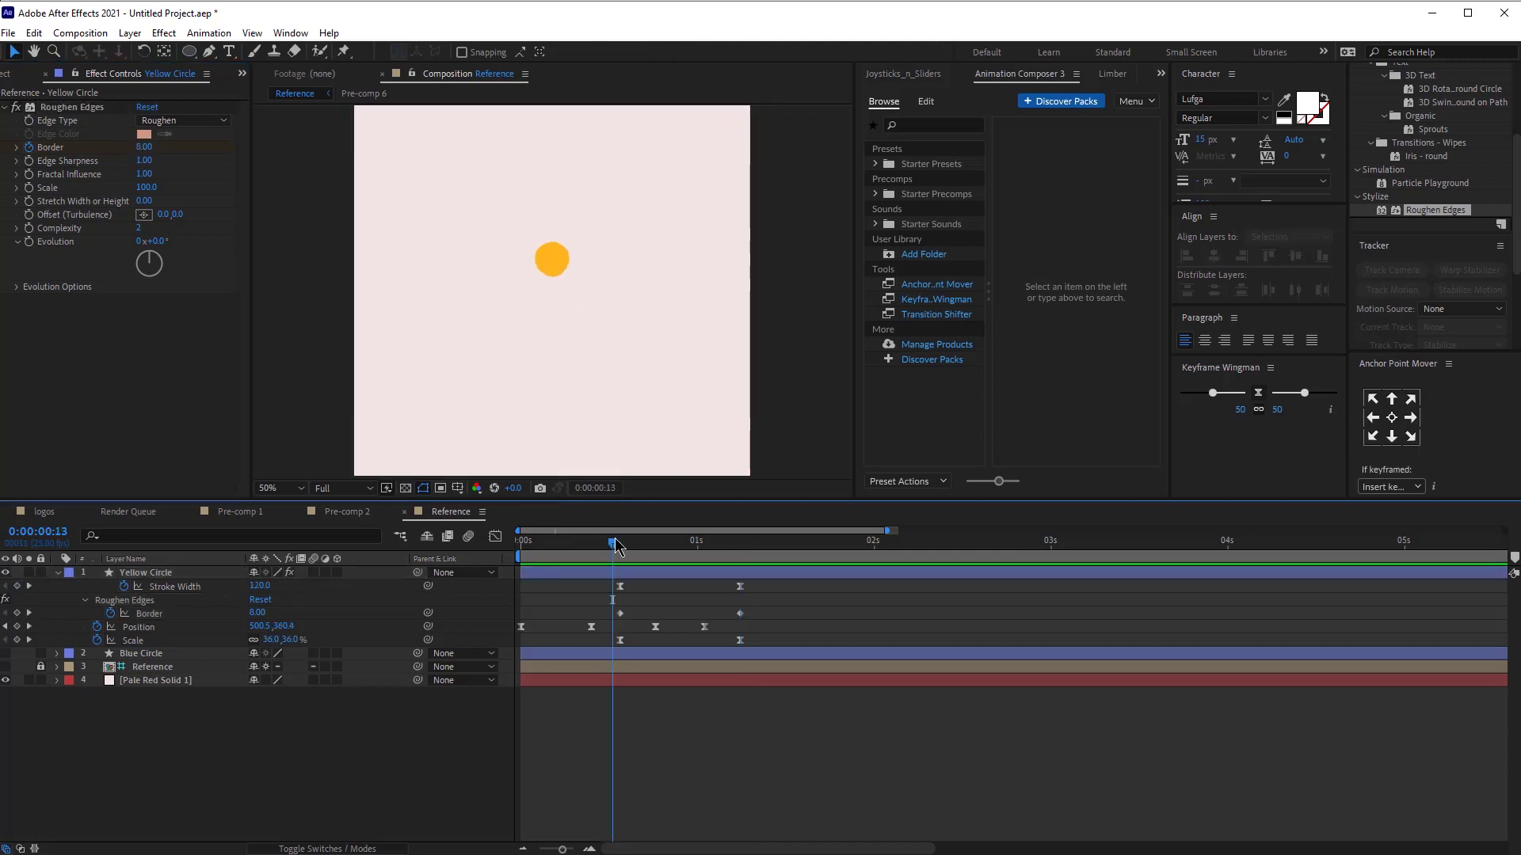
drag(740, 614, 596, 618)
key(F9)
click(771, 605)
drag(615, 544, 474, 555)
key(space)
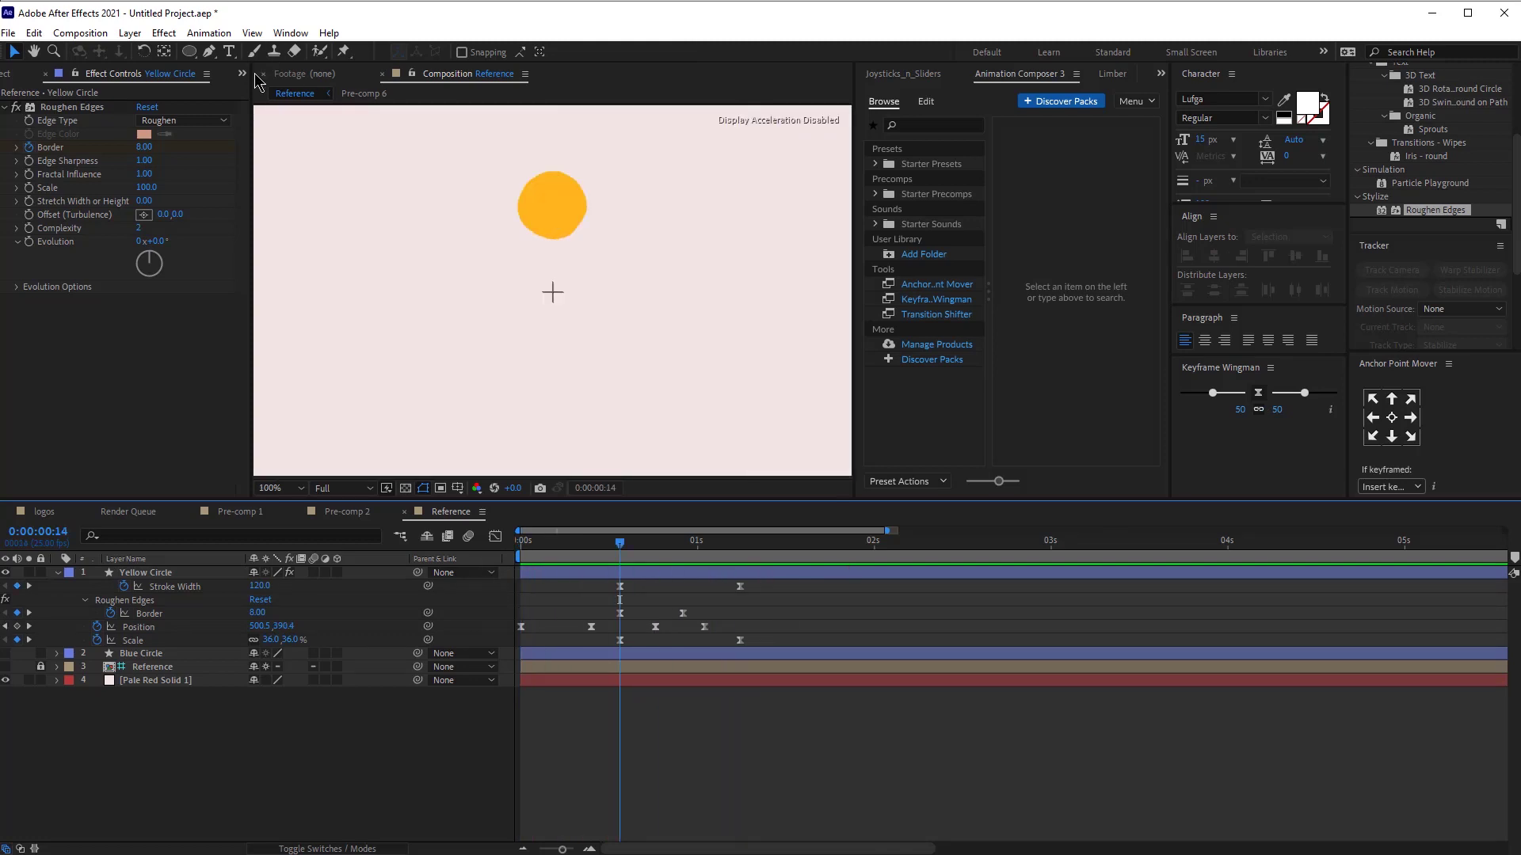
- Draw a short curved arc beside the lower-left edge of the yellow circle with the Pen tool and set its stroke width to 7 px
click(208, 51)
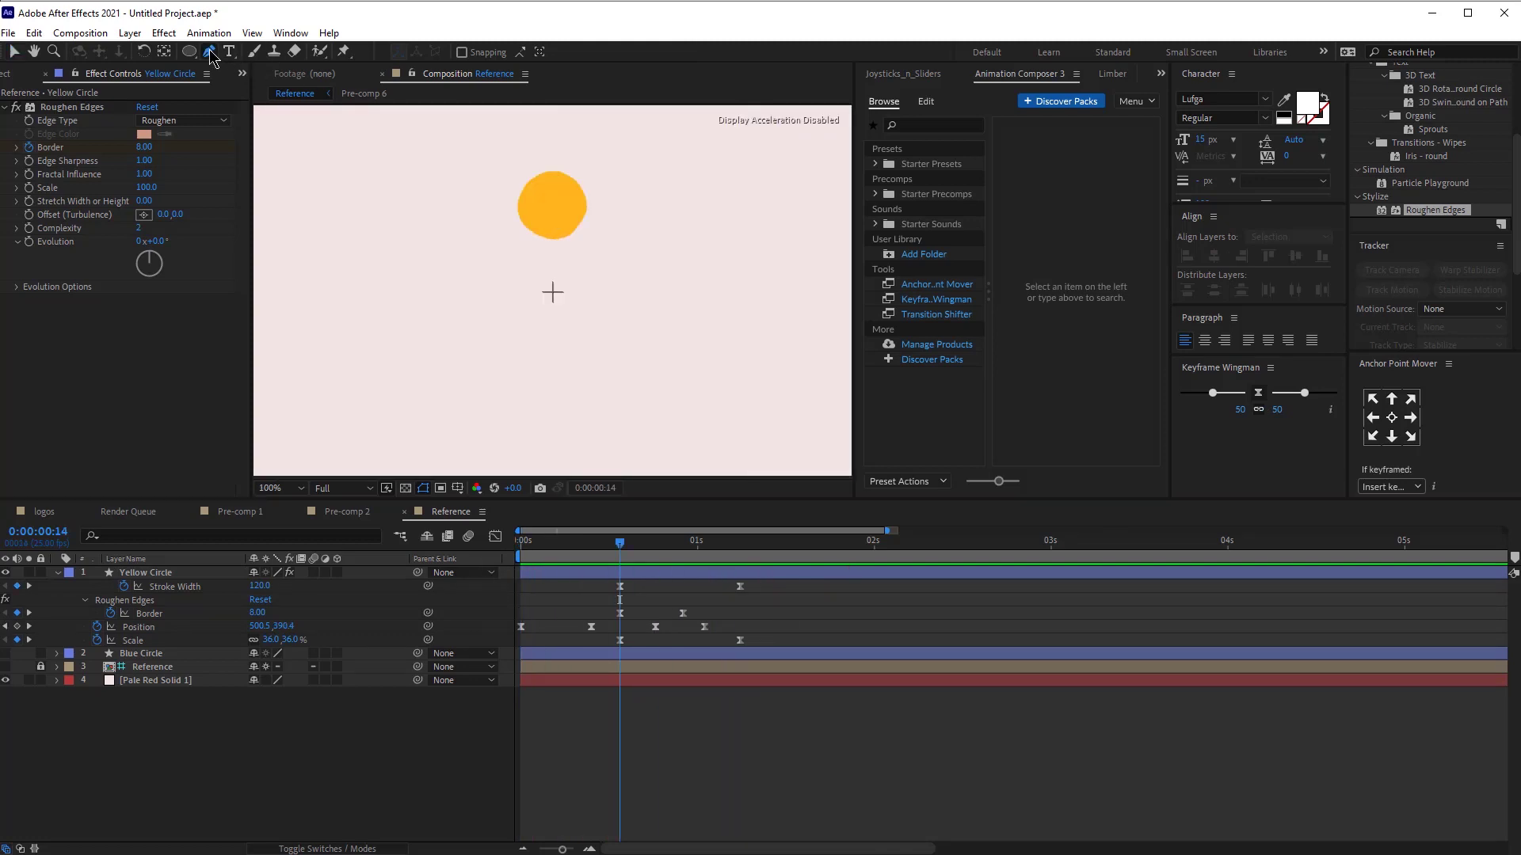
click(527, 240)
drag(508, 189, 512, 179)
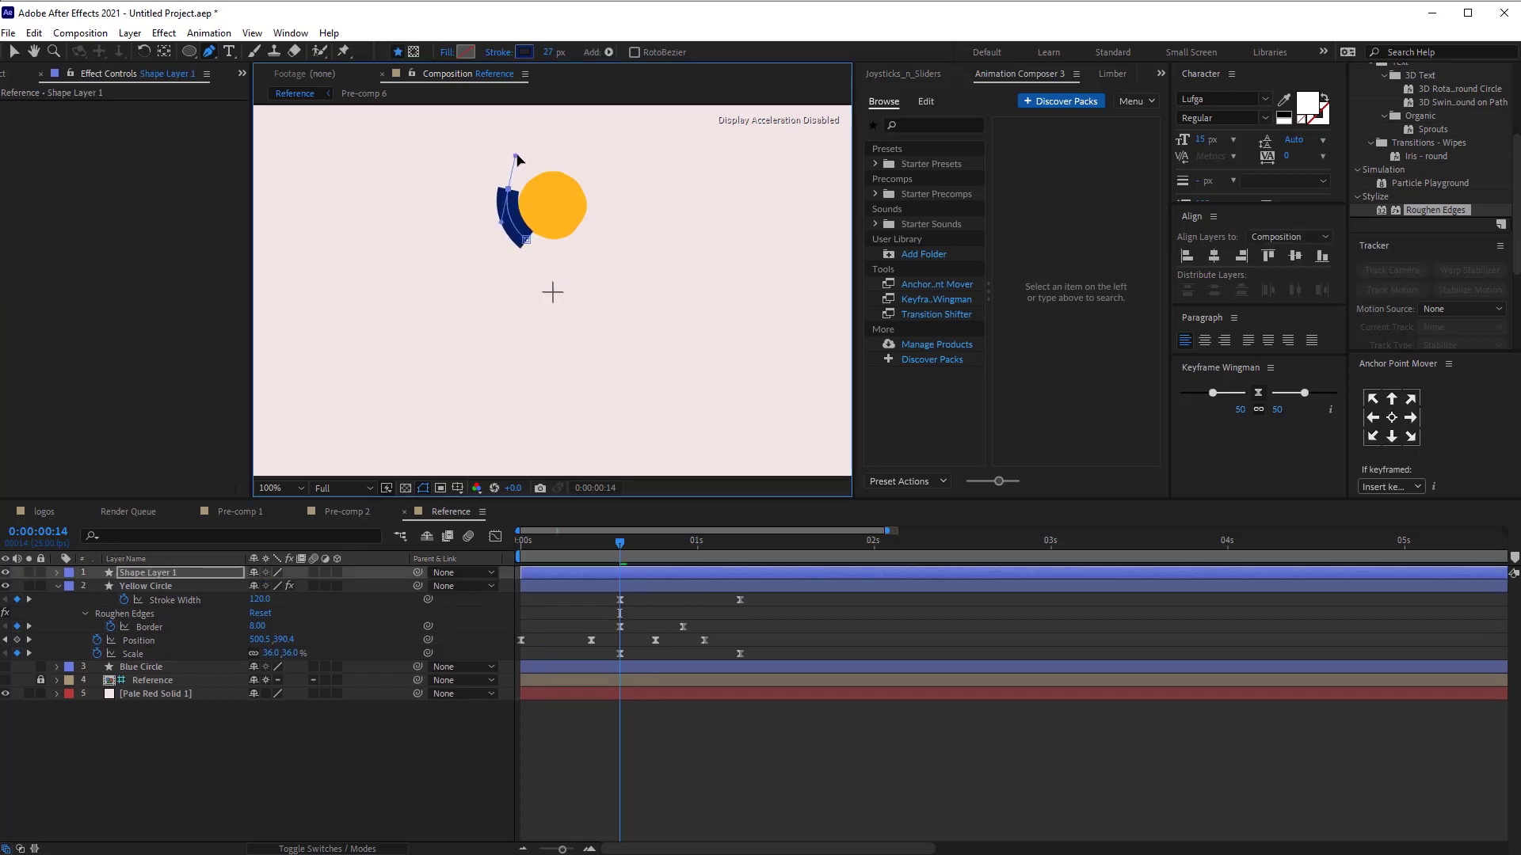
drag(550, 53, 515, 54)
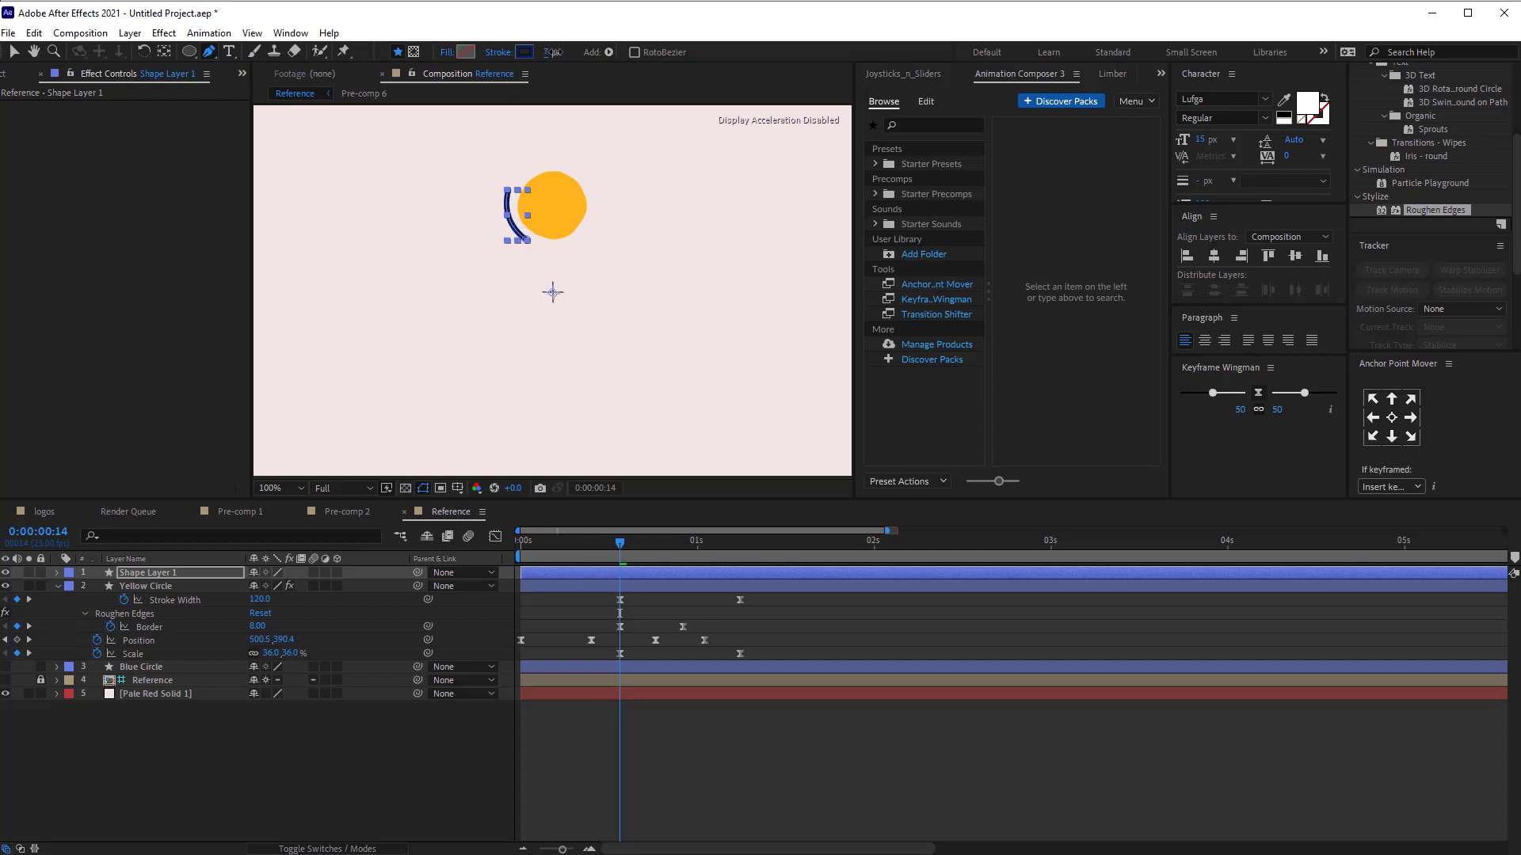
- Match the arc's stroke color to the yellow circle (FFB41D) and apply Roughen Edges to the arc layer
click(523, 53)
click(1161, 433)
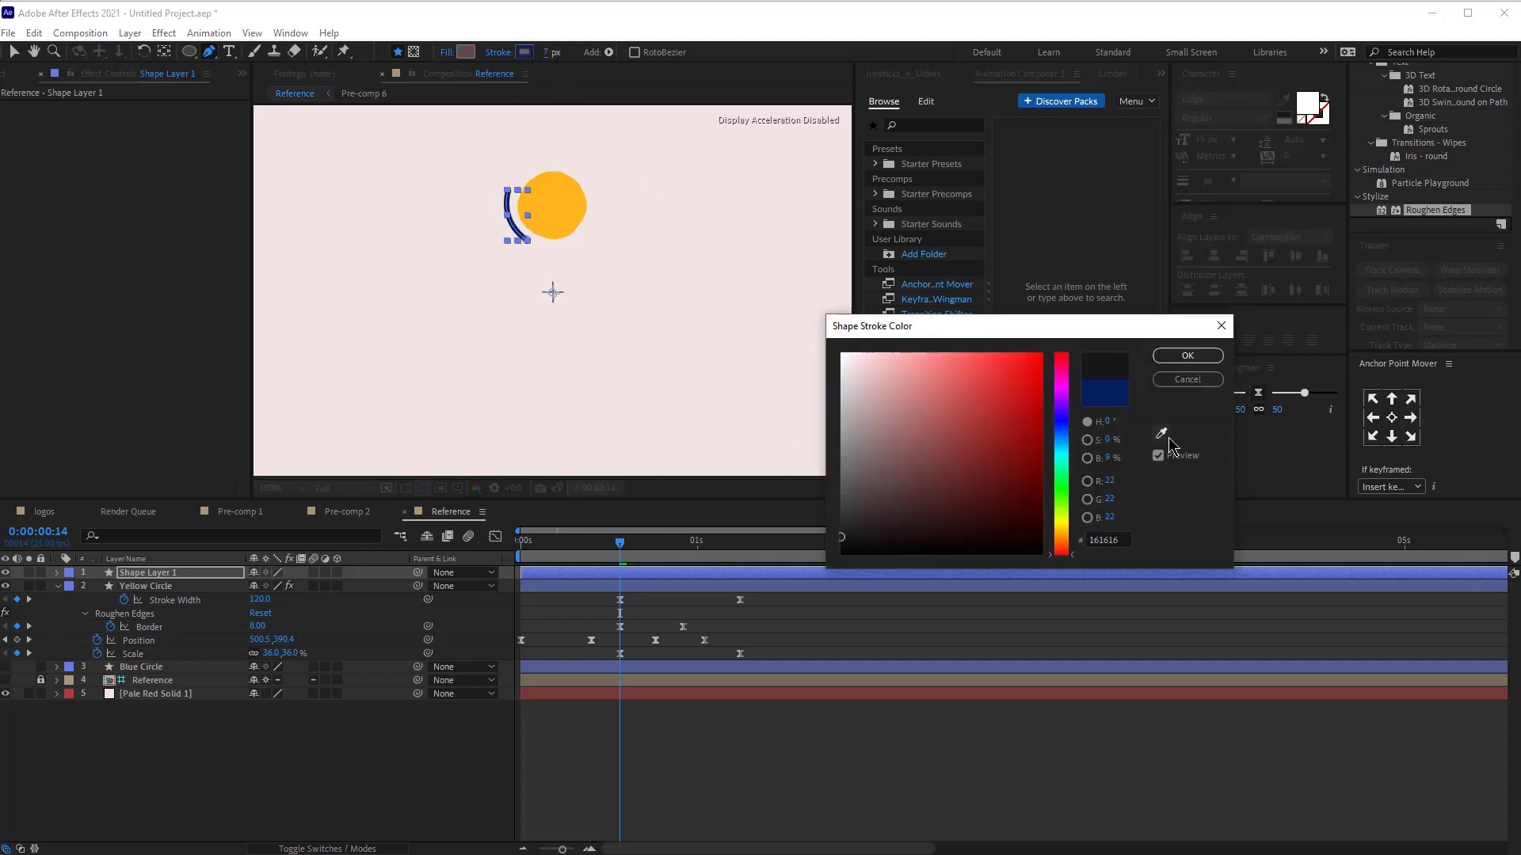
click(525, 195)
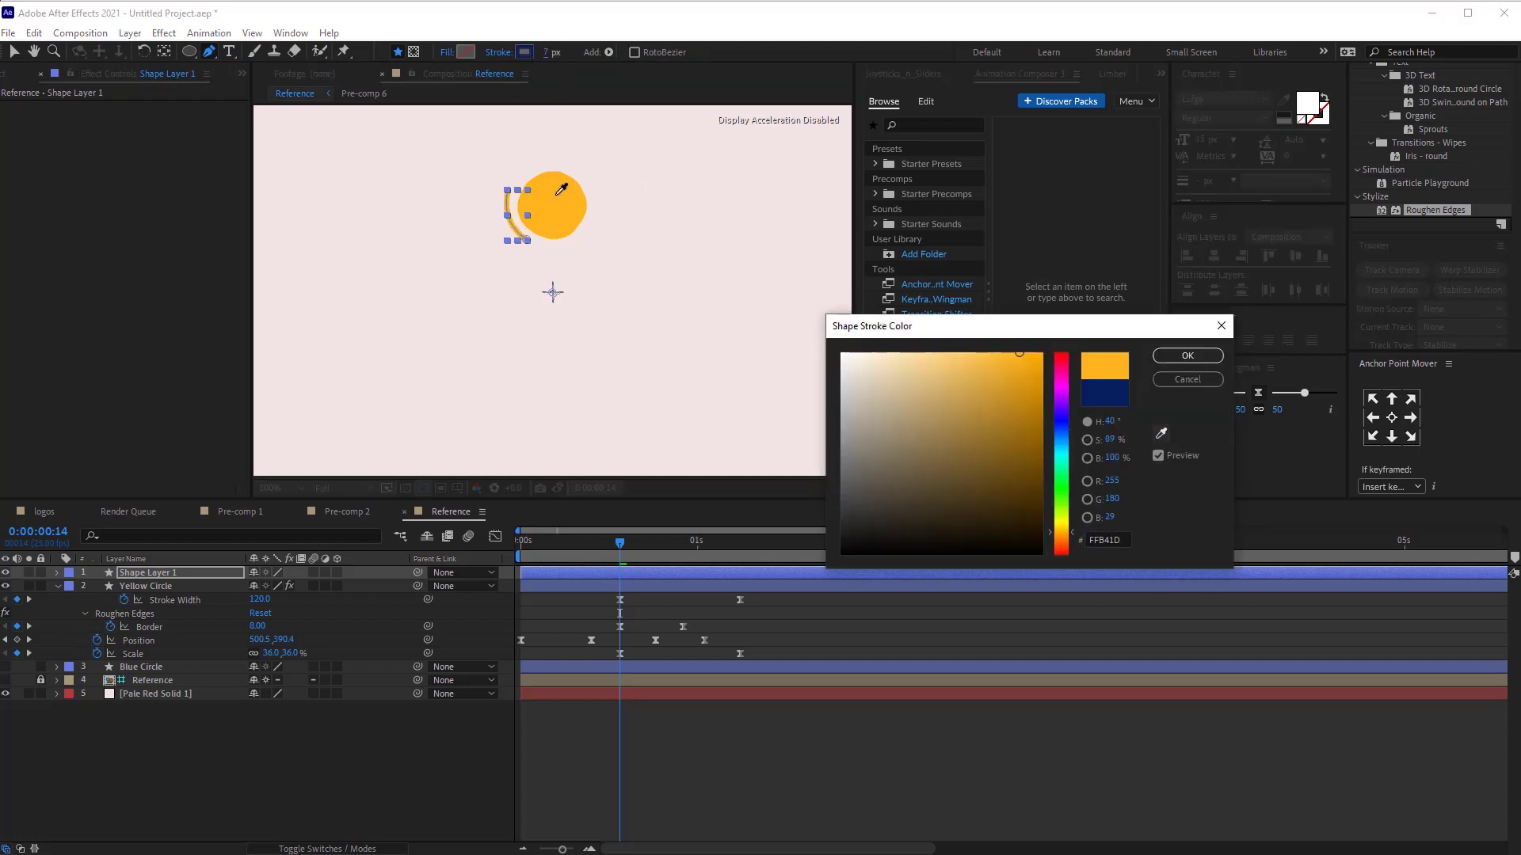
click(1188, 355)
drag(417, 572, 334, 595)
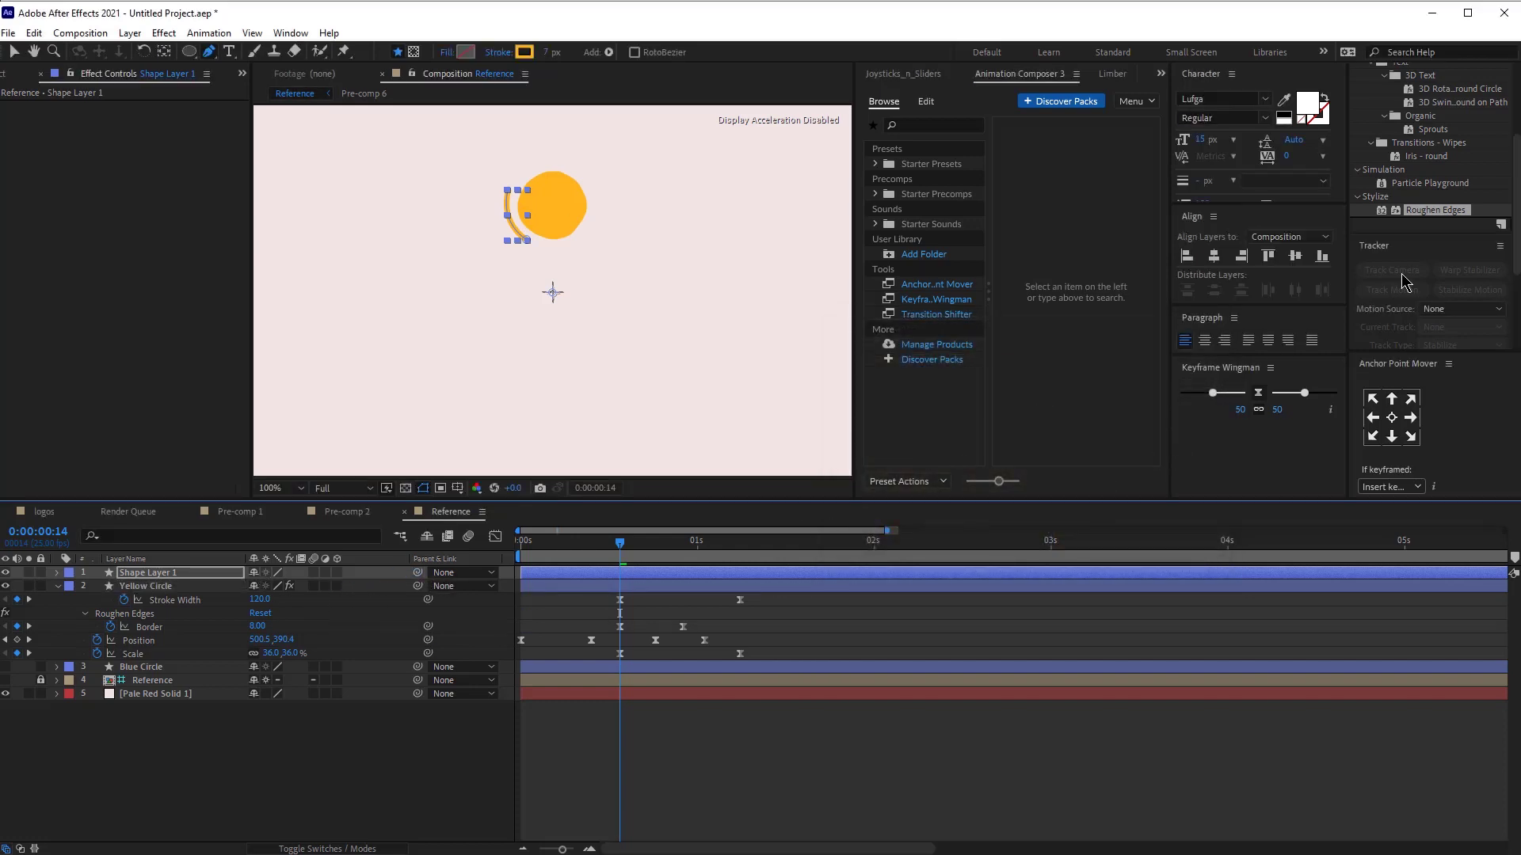
double_click(1434, 215)
key(v)
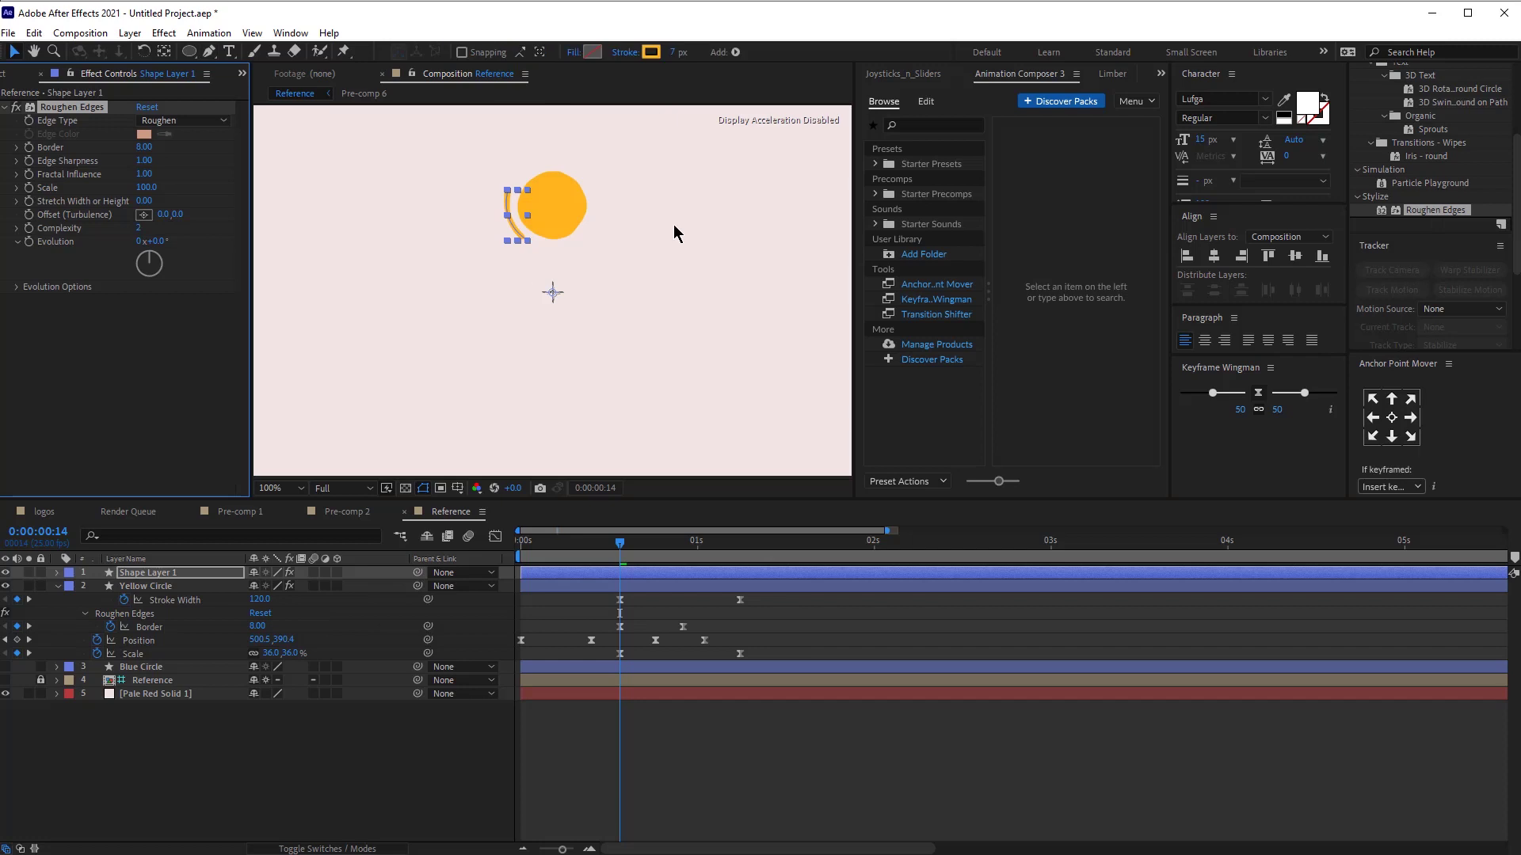
- Add Trim Paths to the arc layer and animate End from 0% at 0:00:00:14 to 100% at about 0:00:00:21
click(58, 572)
click(400, 586)
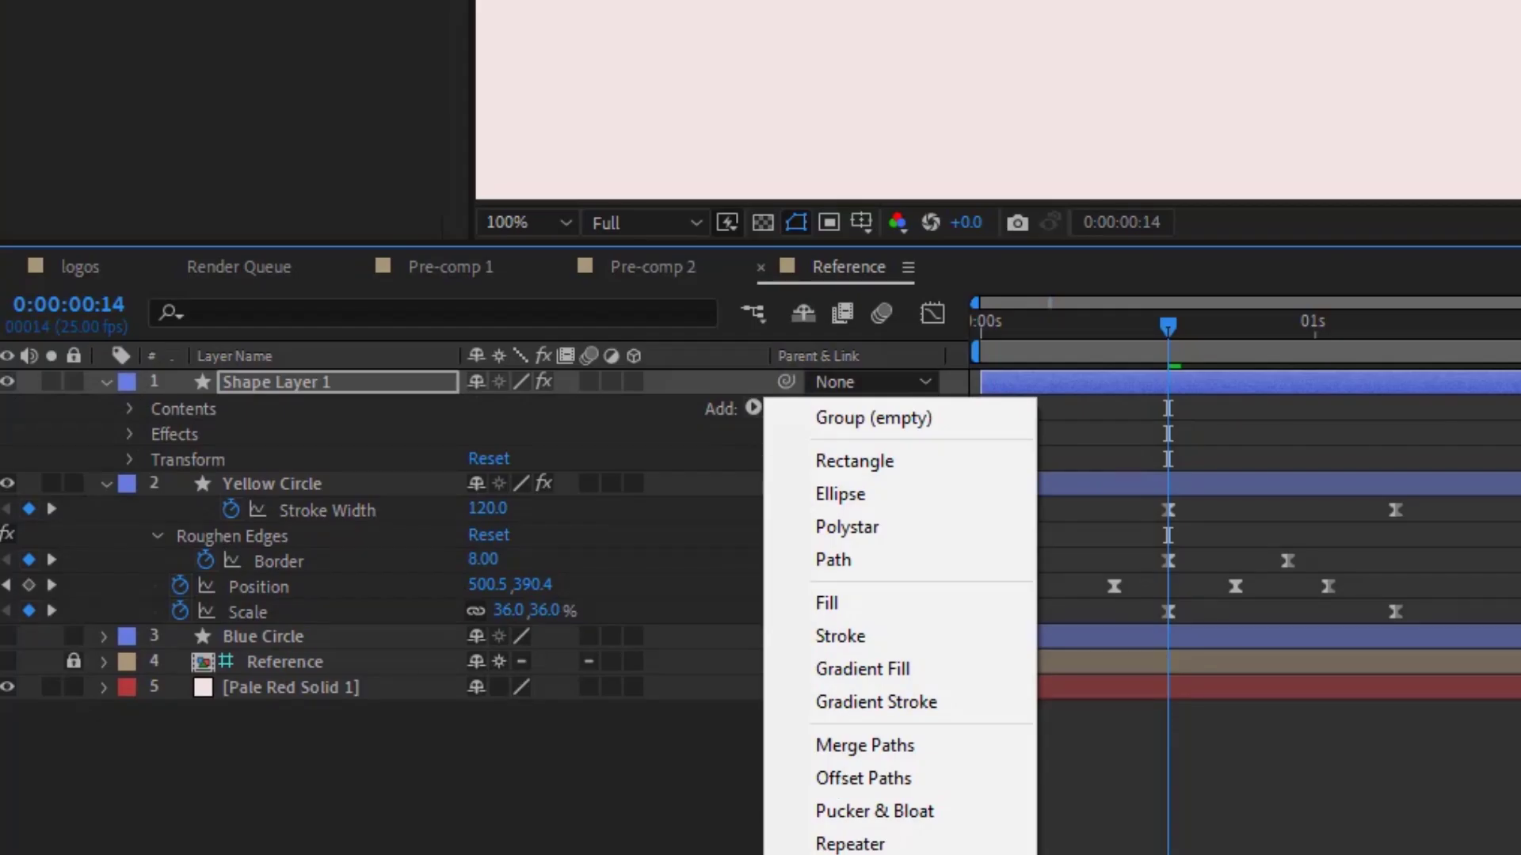
click(434, 849)
click(156, 460)
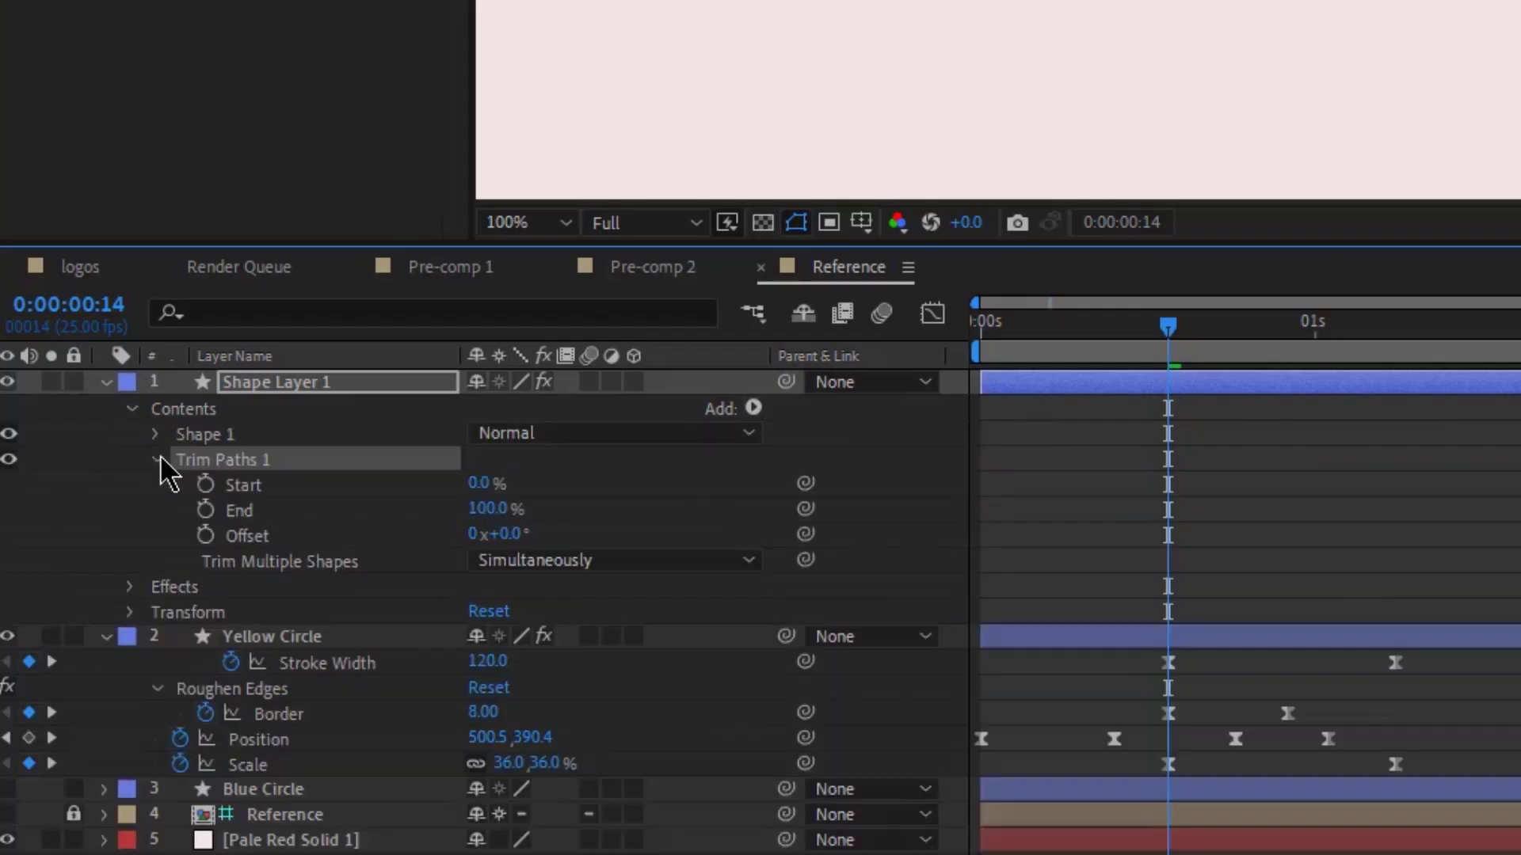
click(207, 510)
drag(1168, 509, 1260, 509)
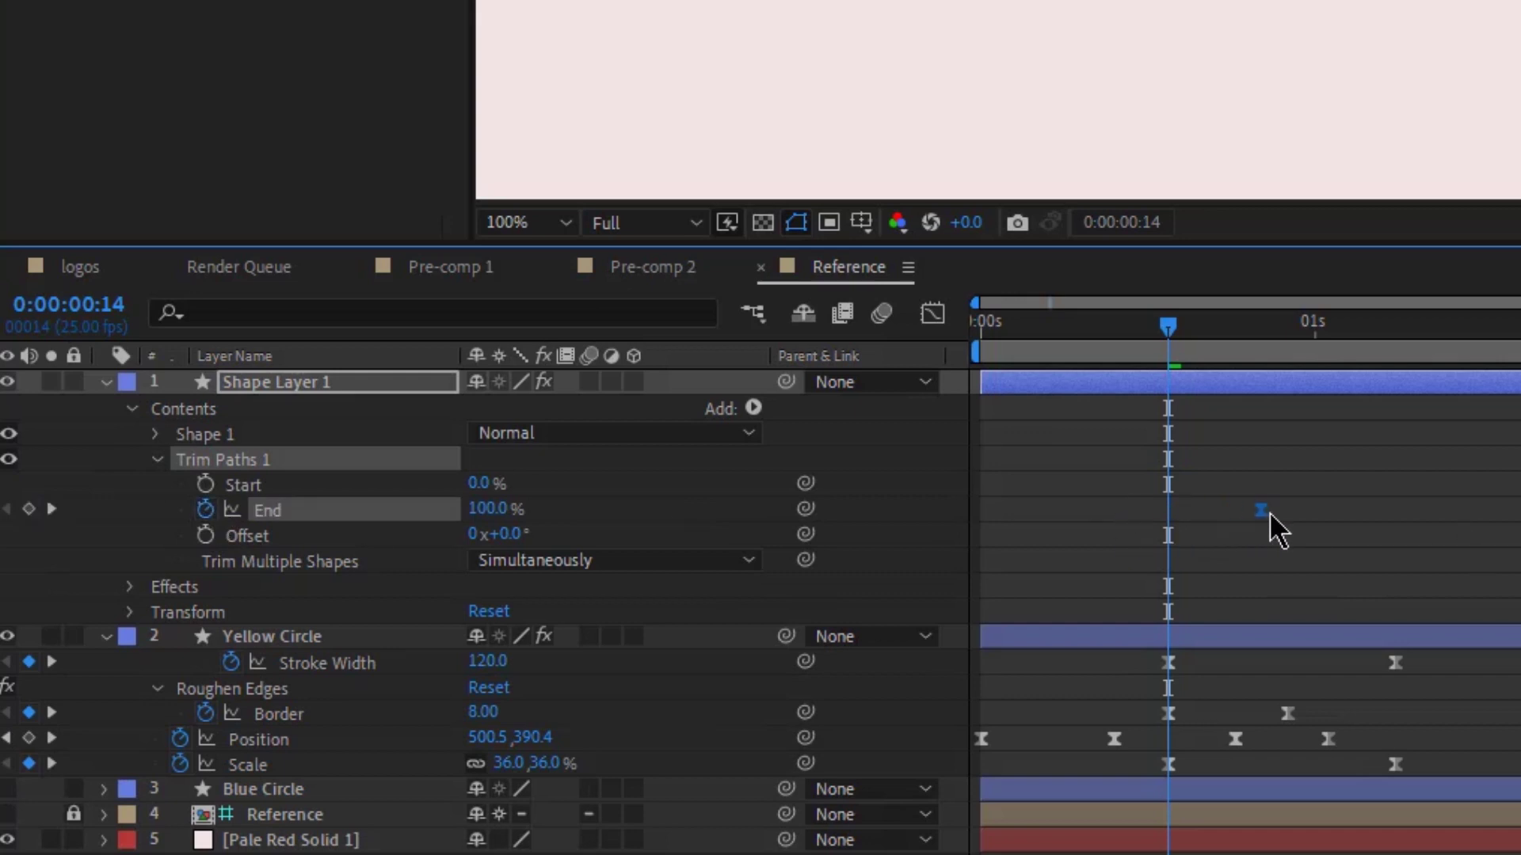
drag(487, 509, 245, 529)
- Animate the arc's Trim Paths Start from 0% at about 0:00:00:17 to 100% at 0:00:00:24
click(205, 484)
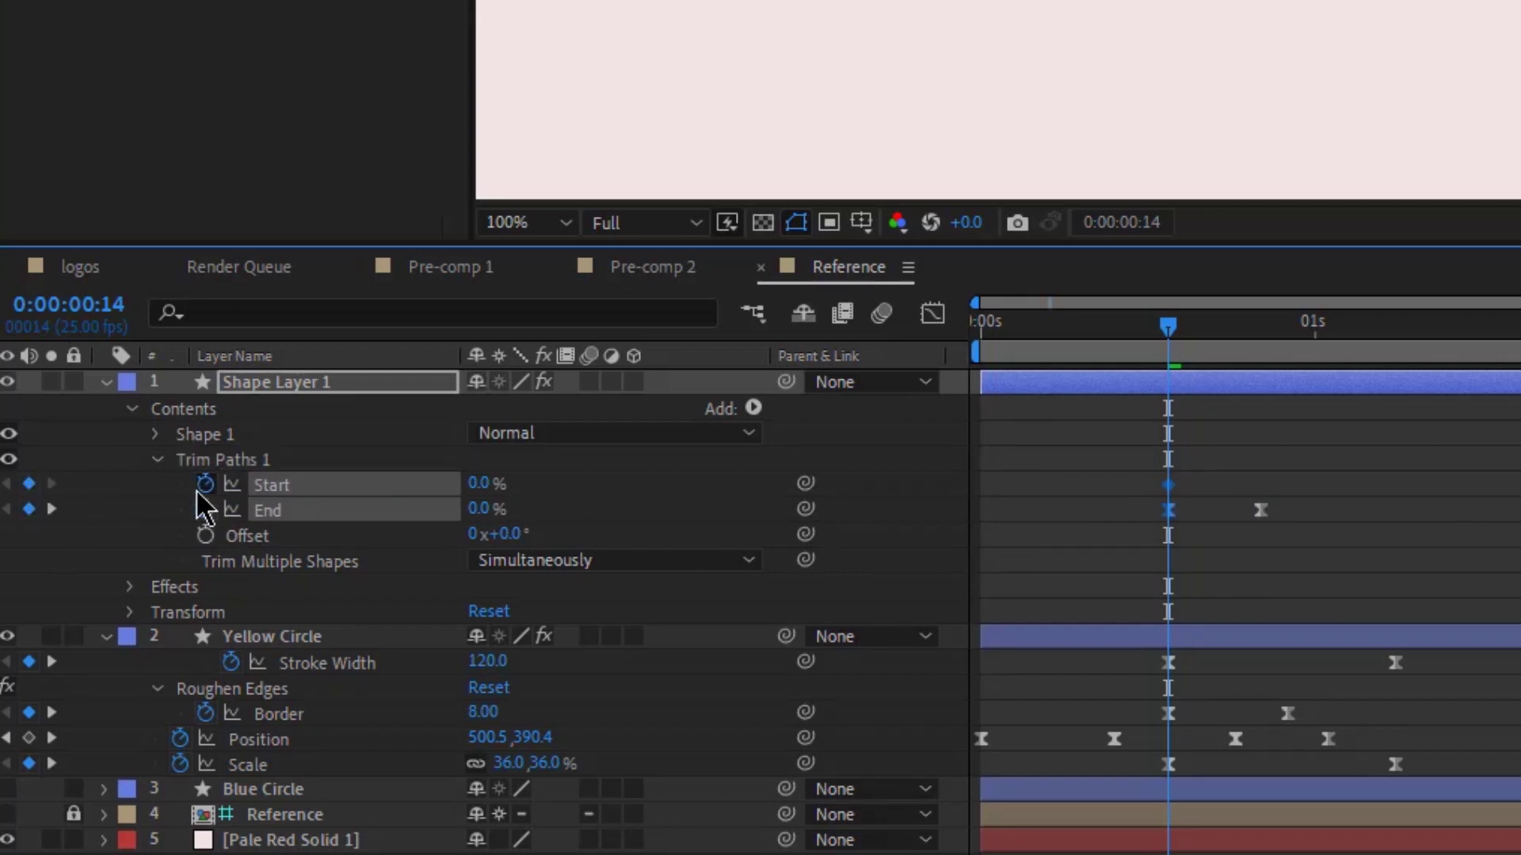
drag(1177, 485, 1216, 492)
drag(1321, 323, 1303, 328)
drag(483, 484, 1077, 474)
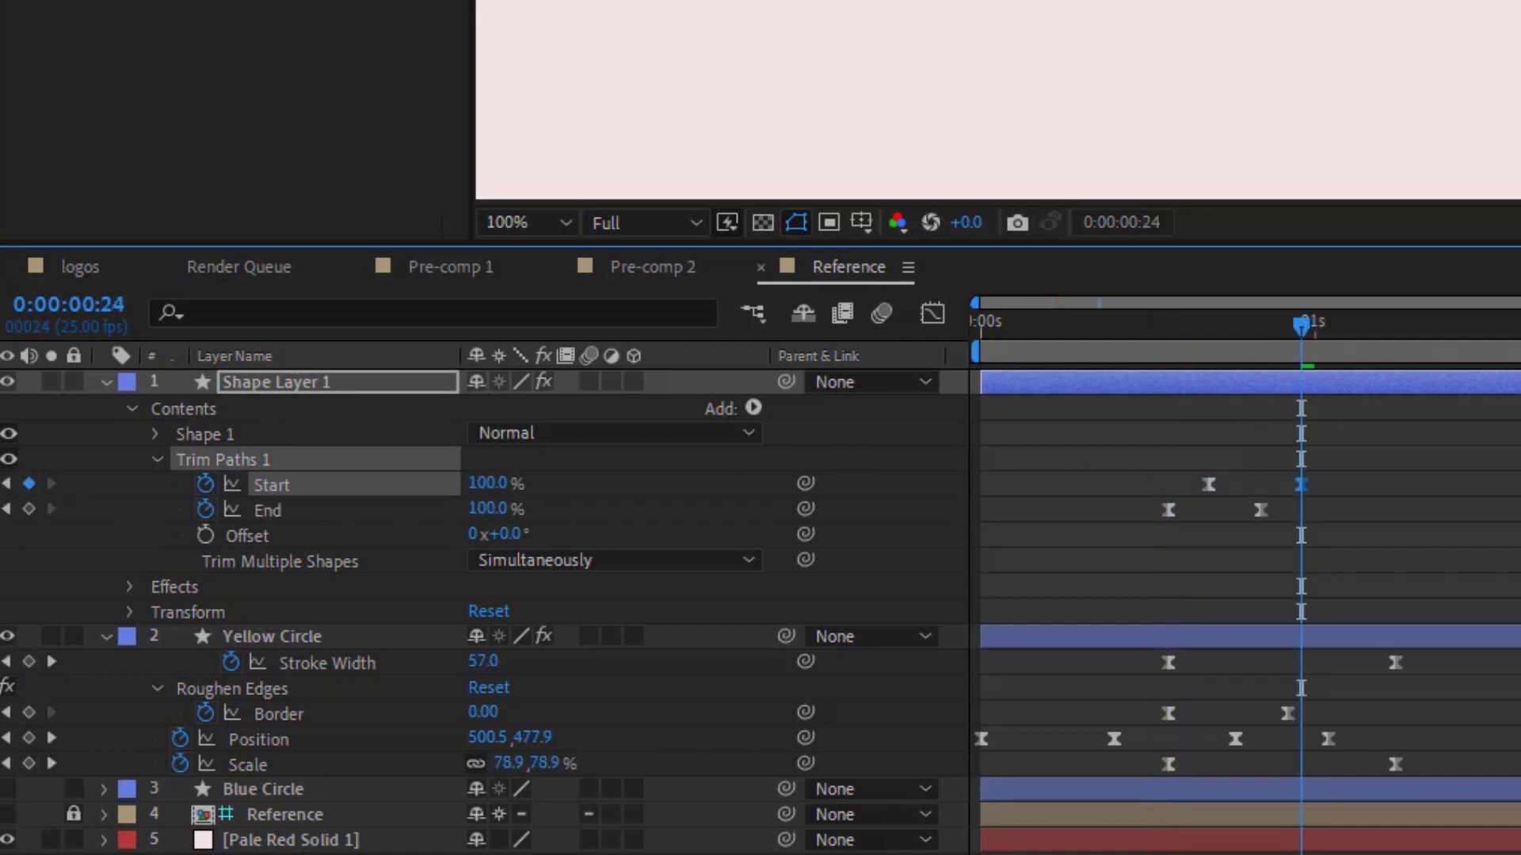
- Parent the arc layer to Yellow Circle, split it at 0:00:00:14, and delete the part before the split
click(1170, 325)
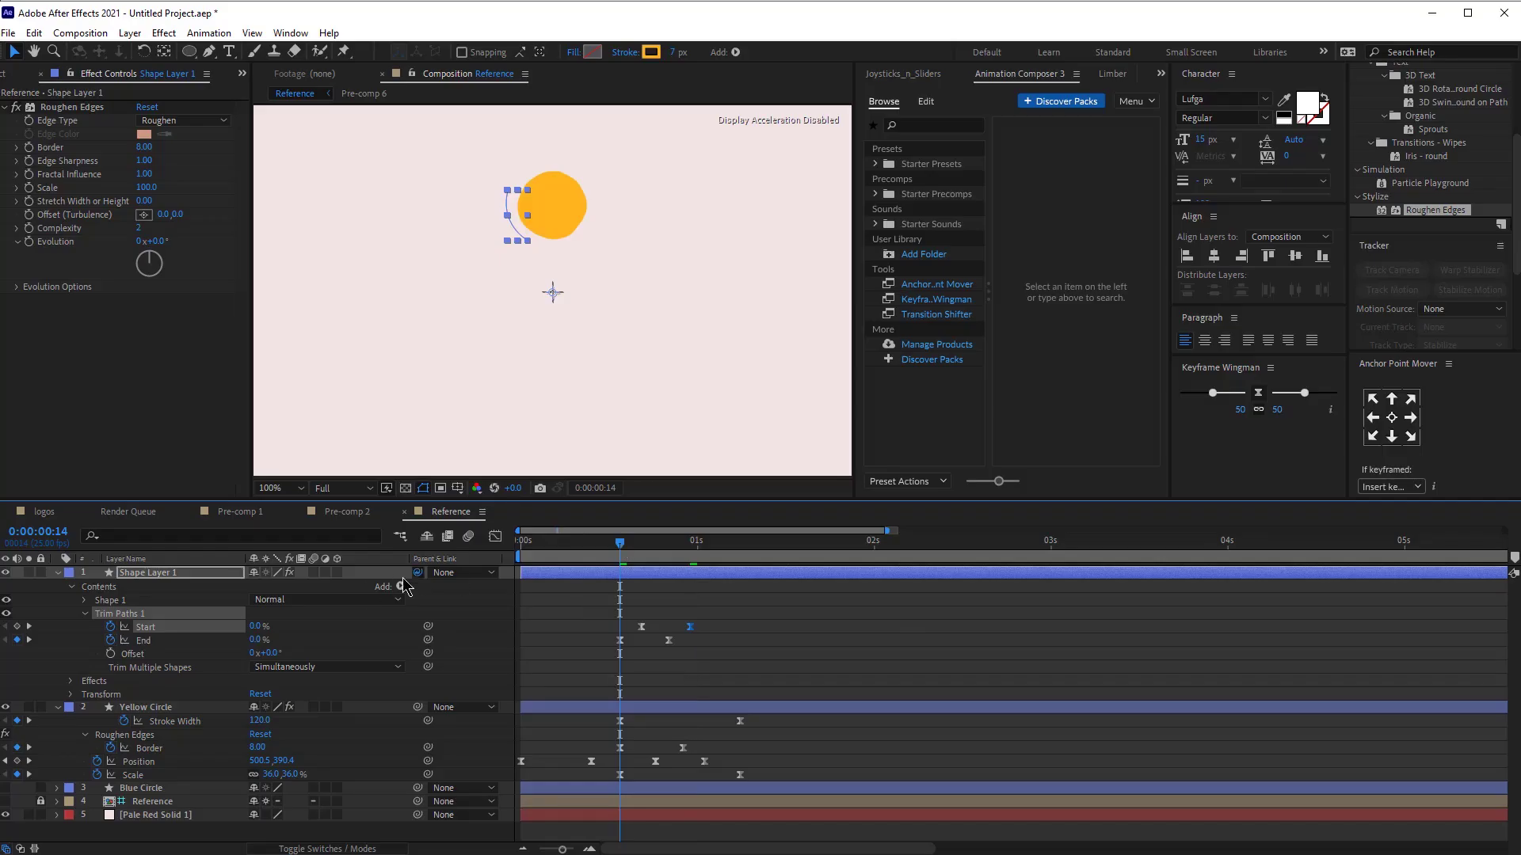
drag(417, 572, 202, 705)
click(614, 578)
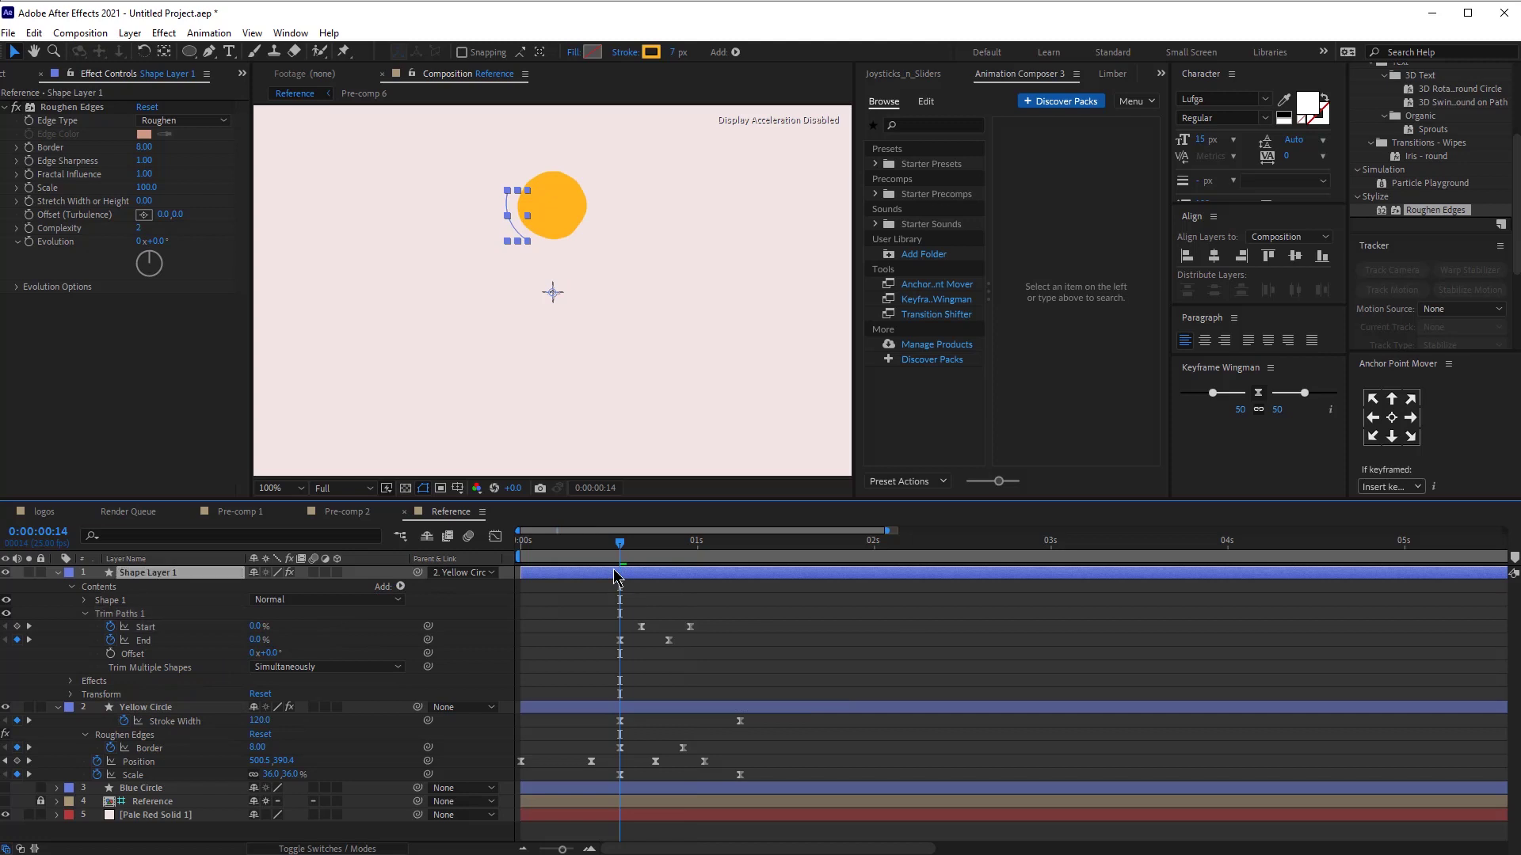
key(ctrl+shift+d)
click(608, 587)
key(Delete)
- Split the arc layer at 0:00:01:00 and delete the part after the split
click(694, 540)
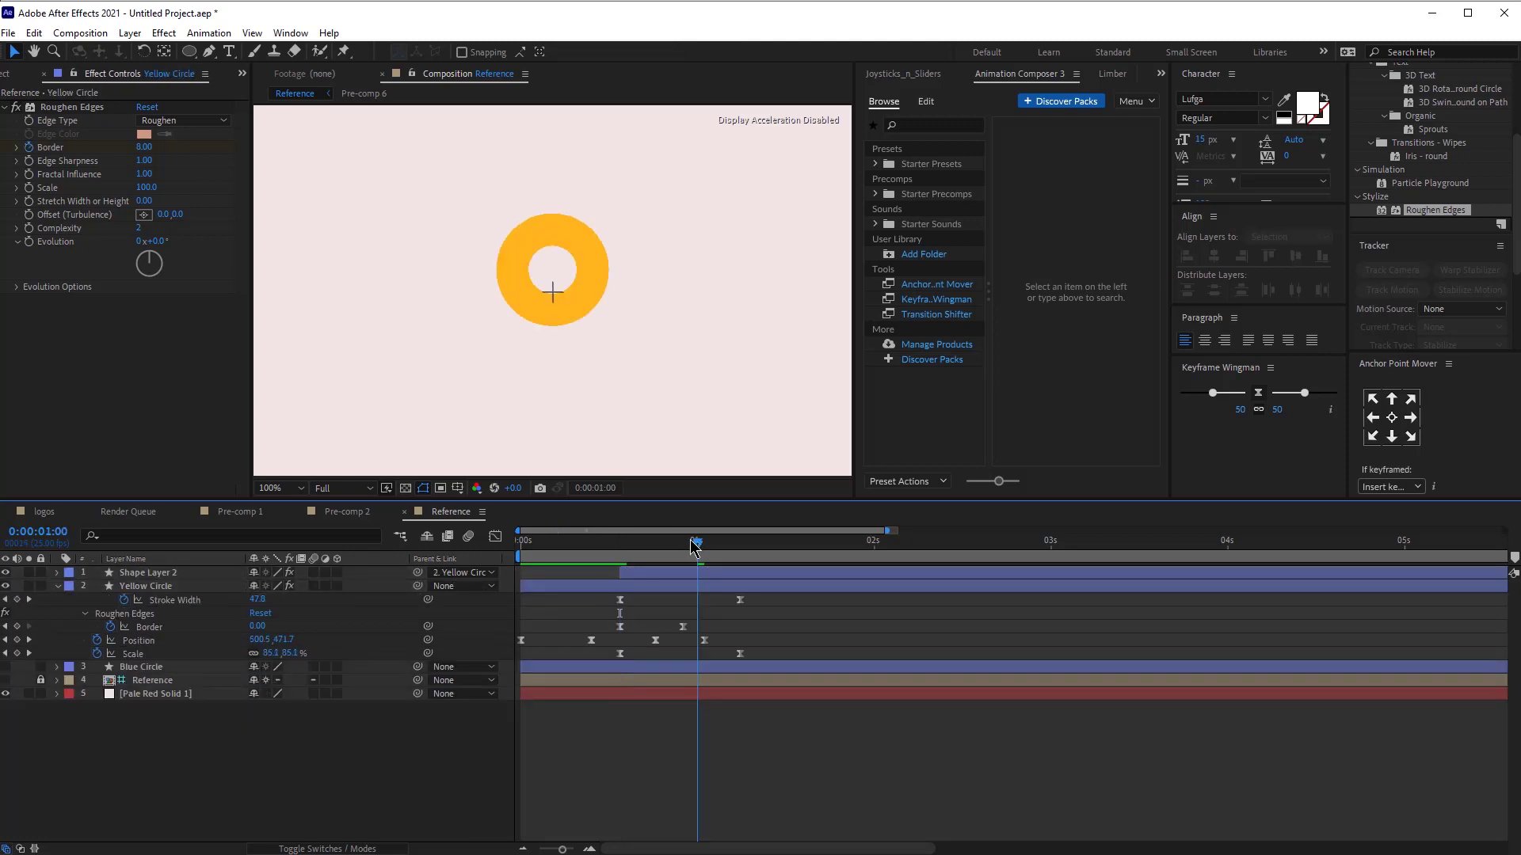
click(687, 568)
click(689, 576)
key(u)
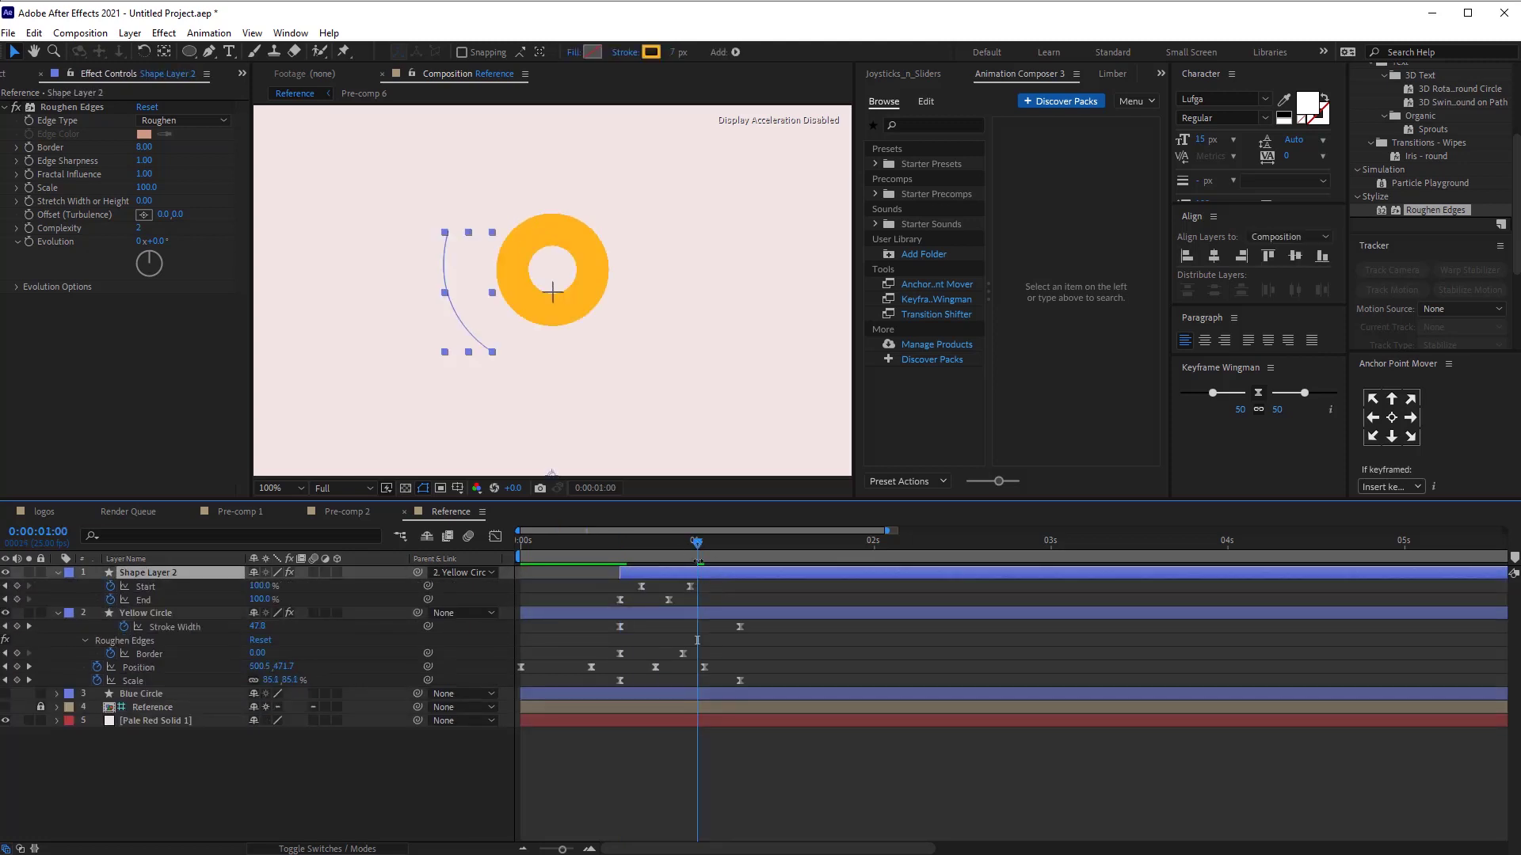
key(ctrl+shift+d)
key(Delete)
- Shift the arc layer to start at 0:00:00:06, extend its trim keyframes and out point to about 0:00:00:20, and preview it
drag(651, 576, 594, 582)
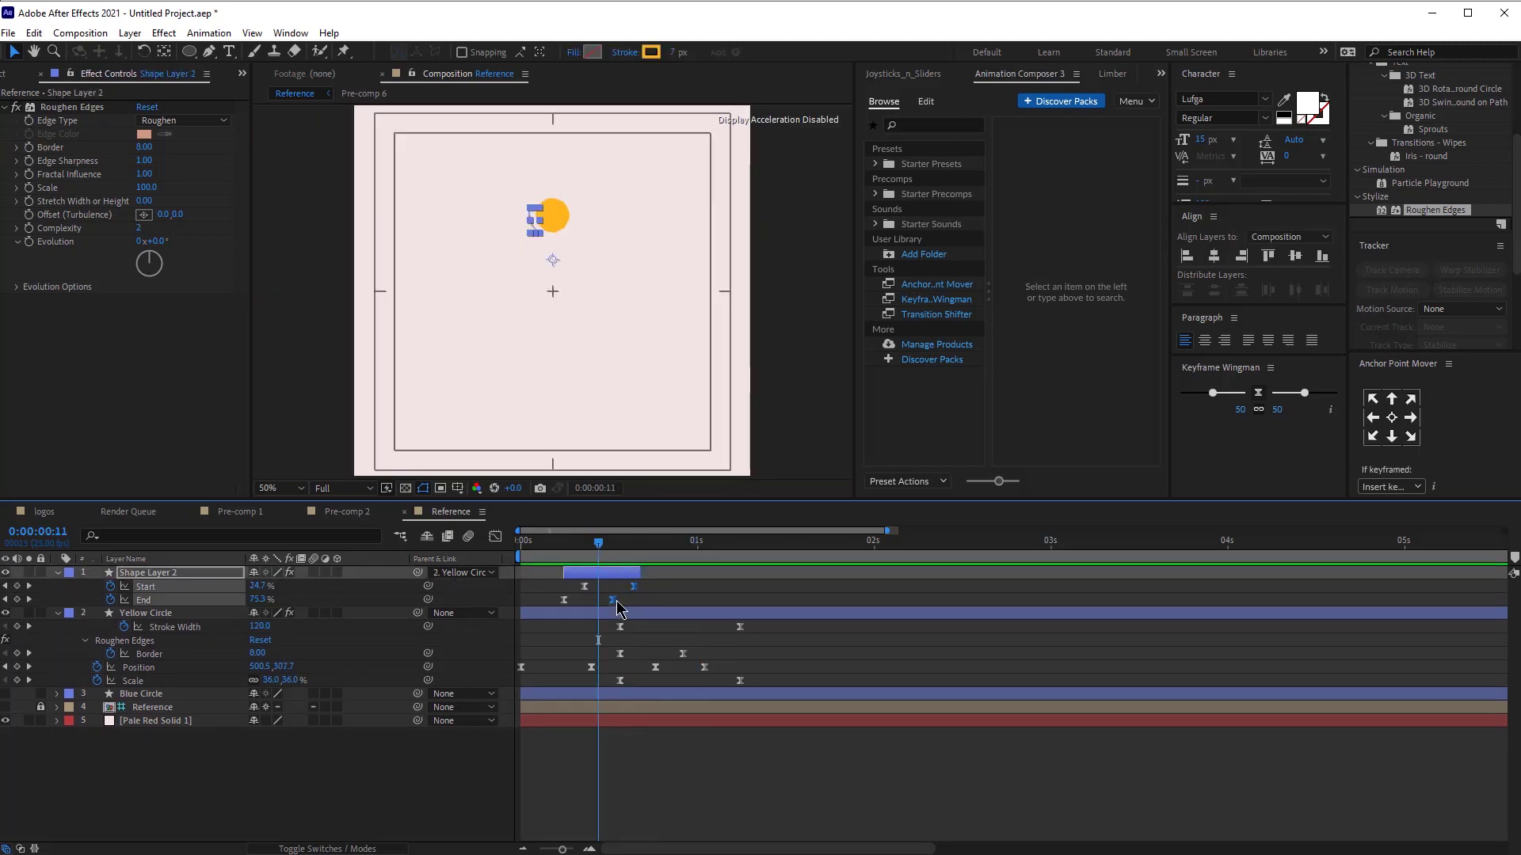
drag(616, 601, 666, 570)
key(space)
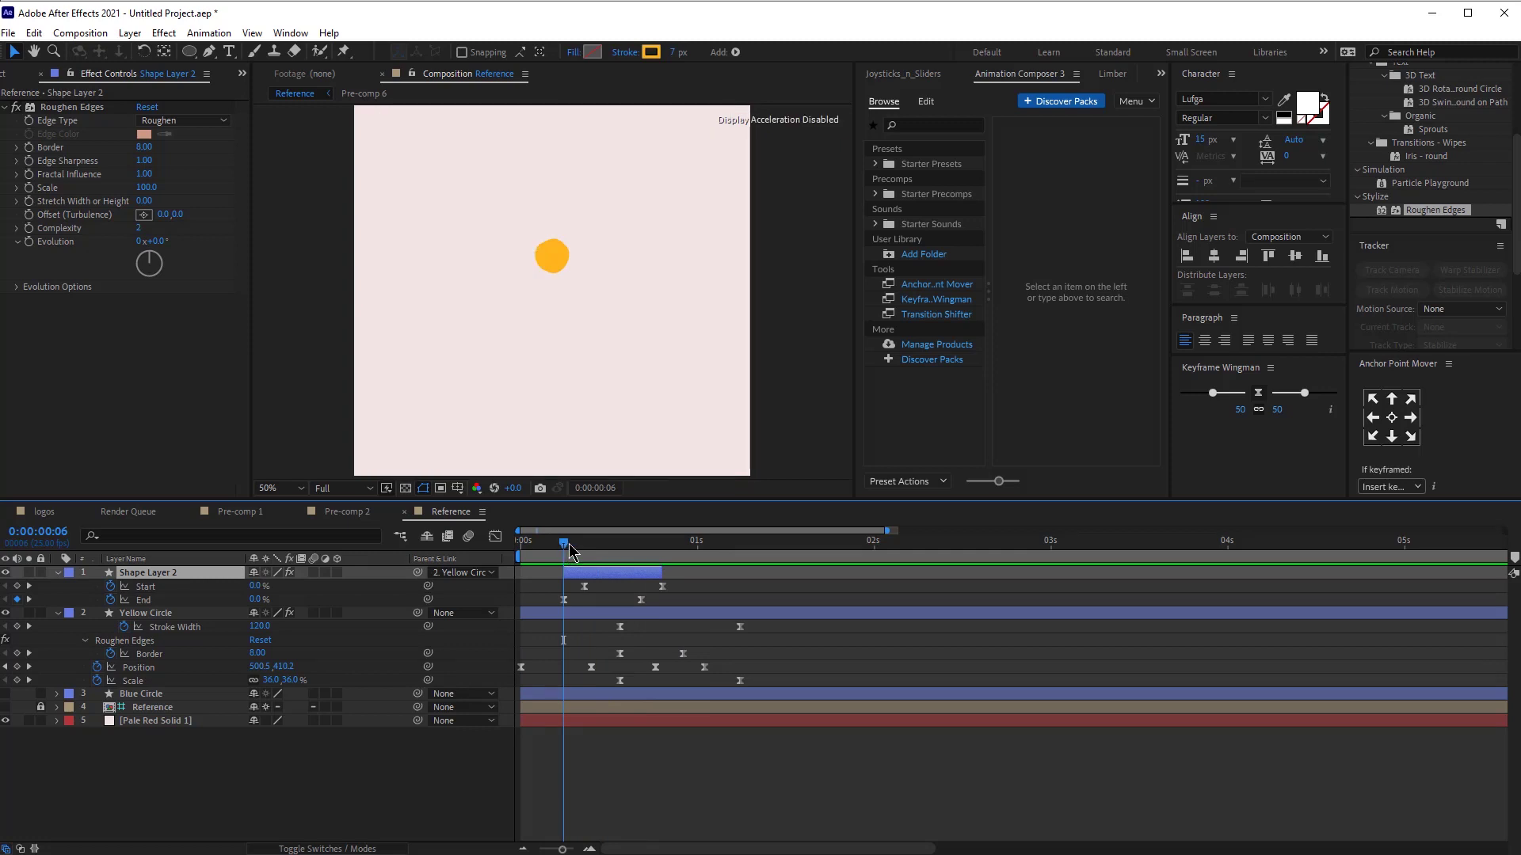
- Make Blue Circle visible and place it above Yellow Circle in the layer stack
click(6, 694)
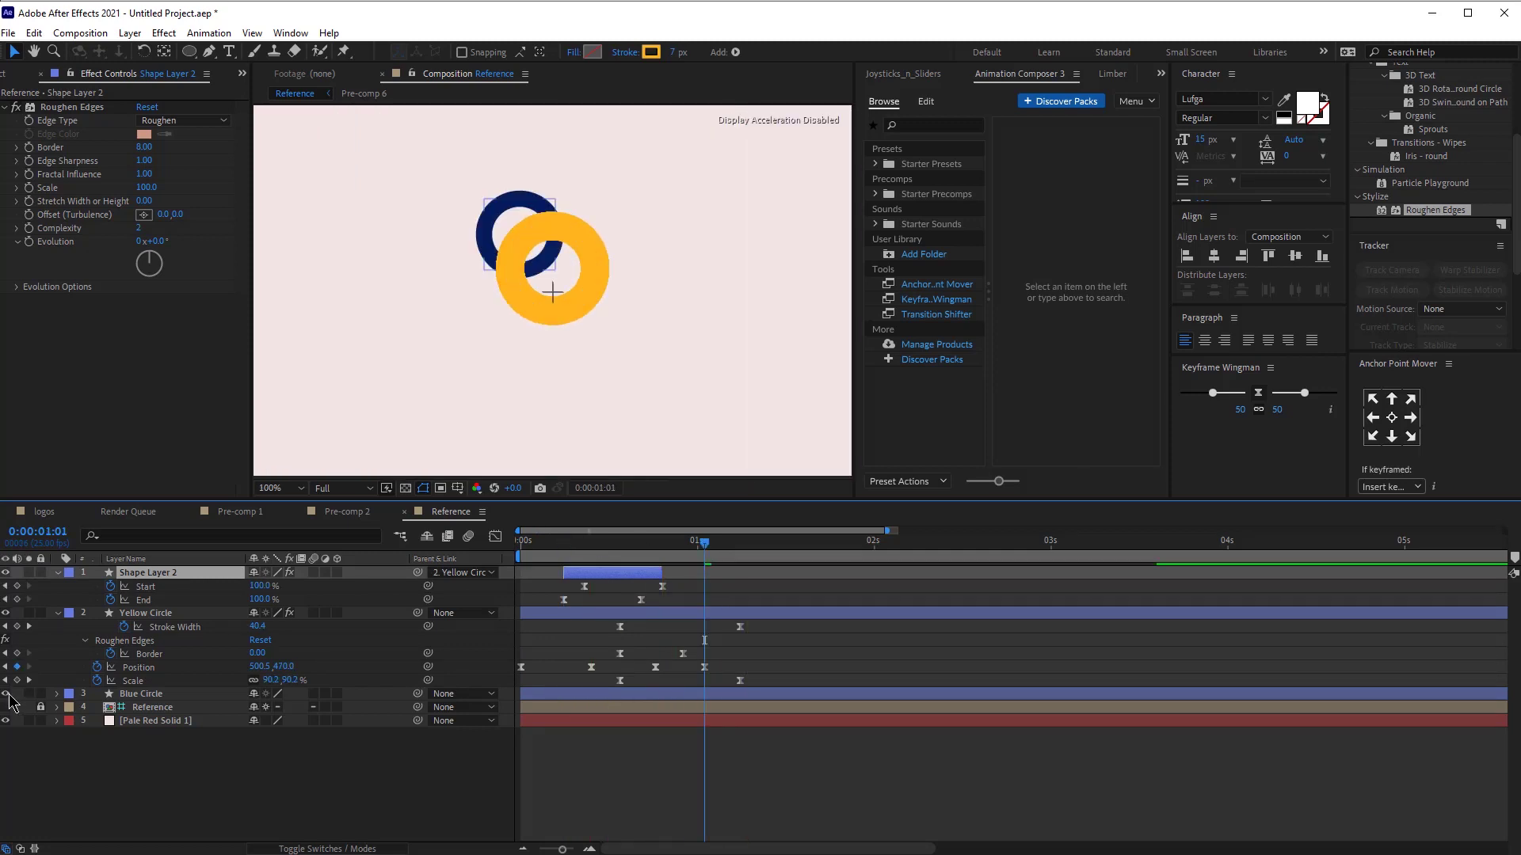
drag(716, 543, 753, 545)
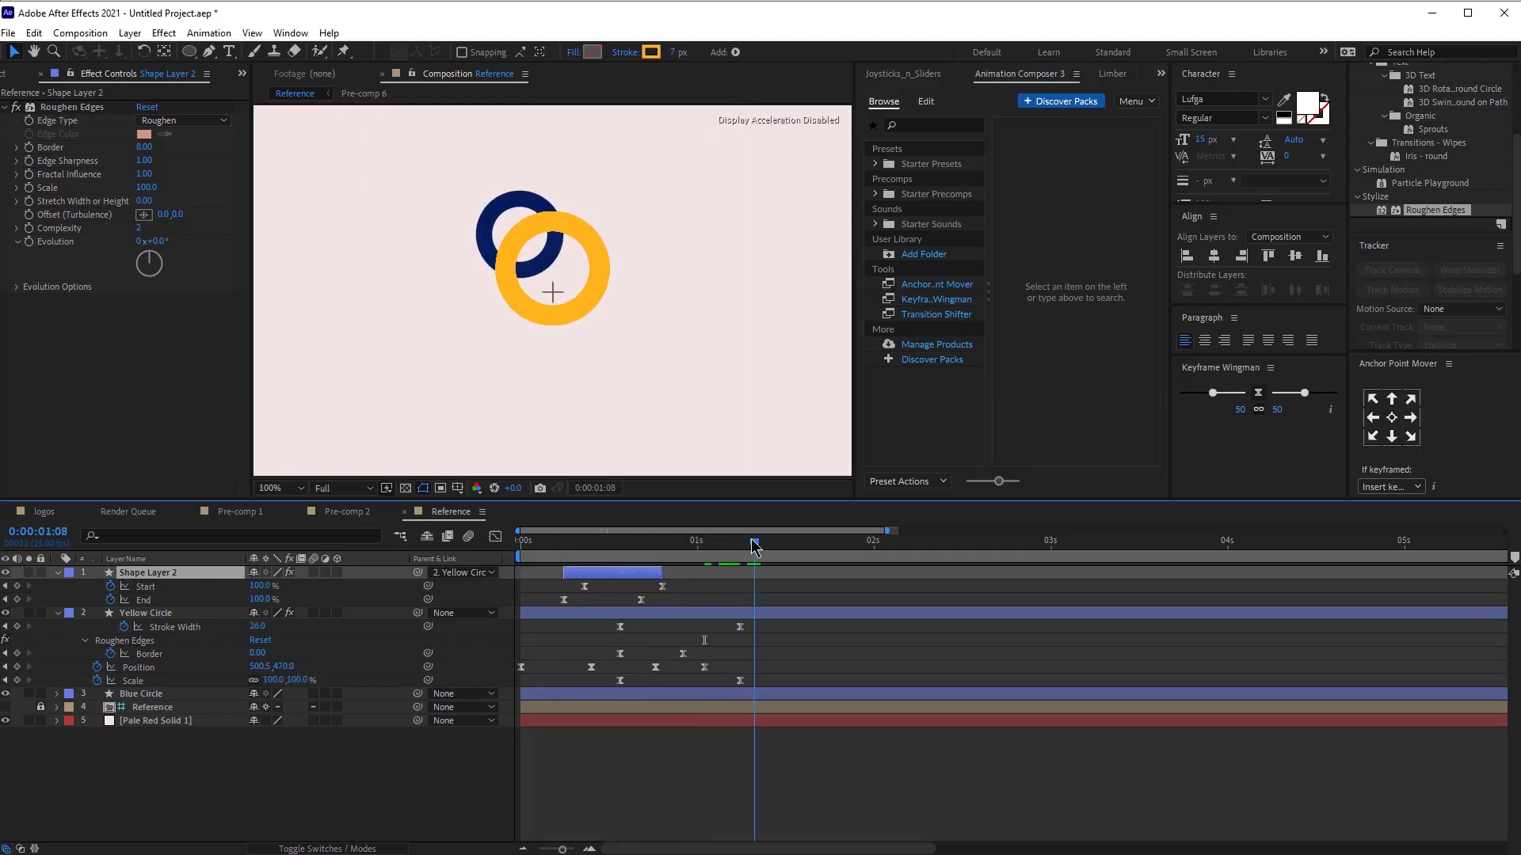
click(167, 695)
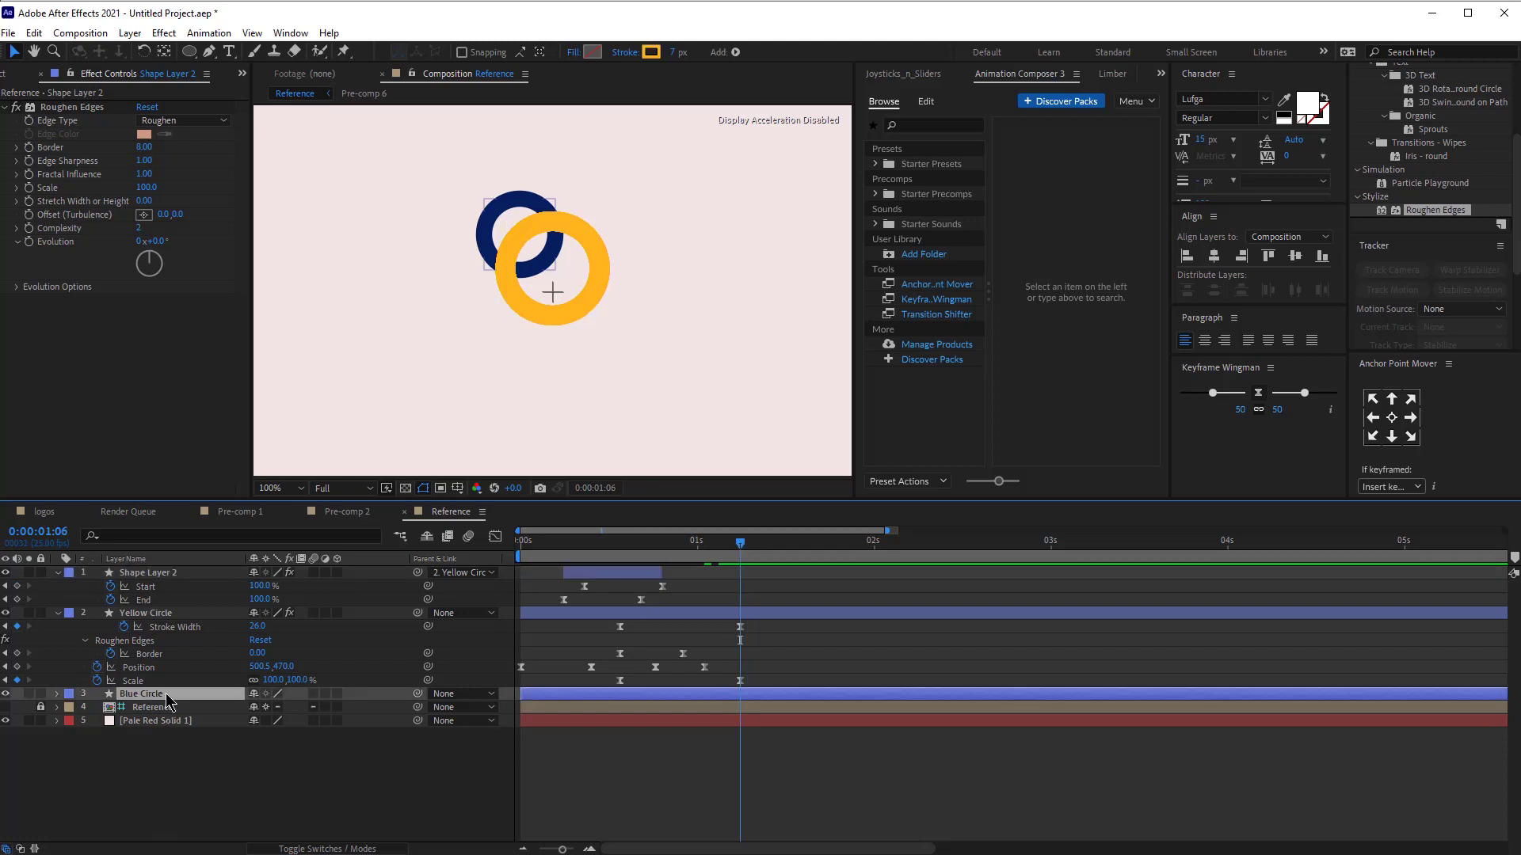
drag(159, 702, 182, 614)
- Keyframe Blue Circle's Position and Scale, move both keyframes to about 0:00:01:24, and ease them
key(p)
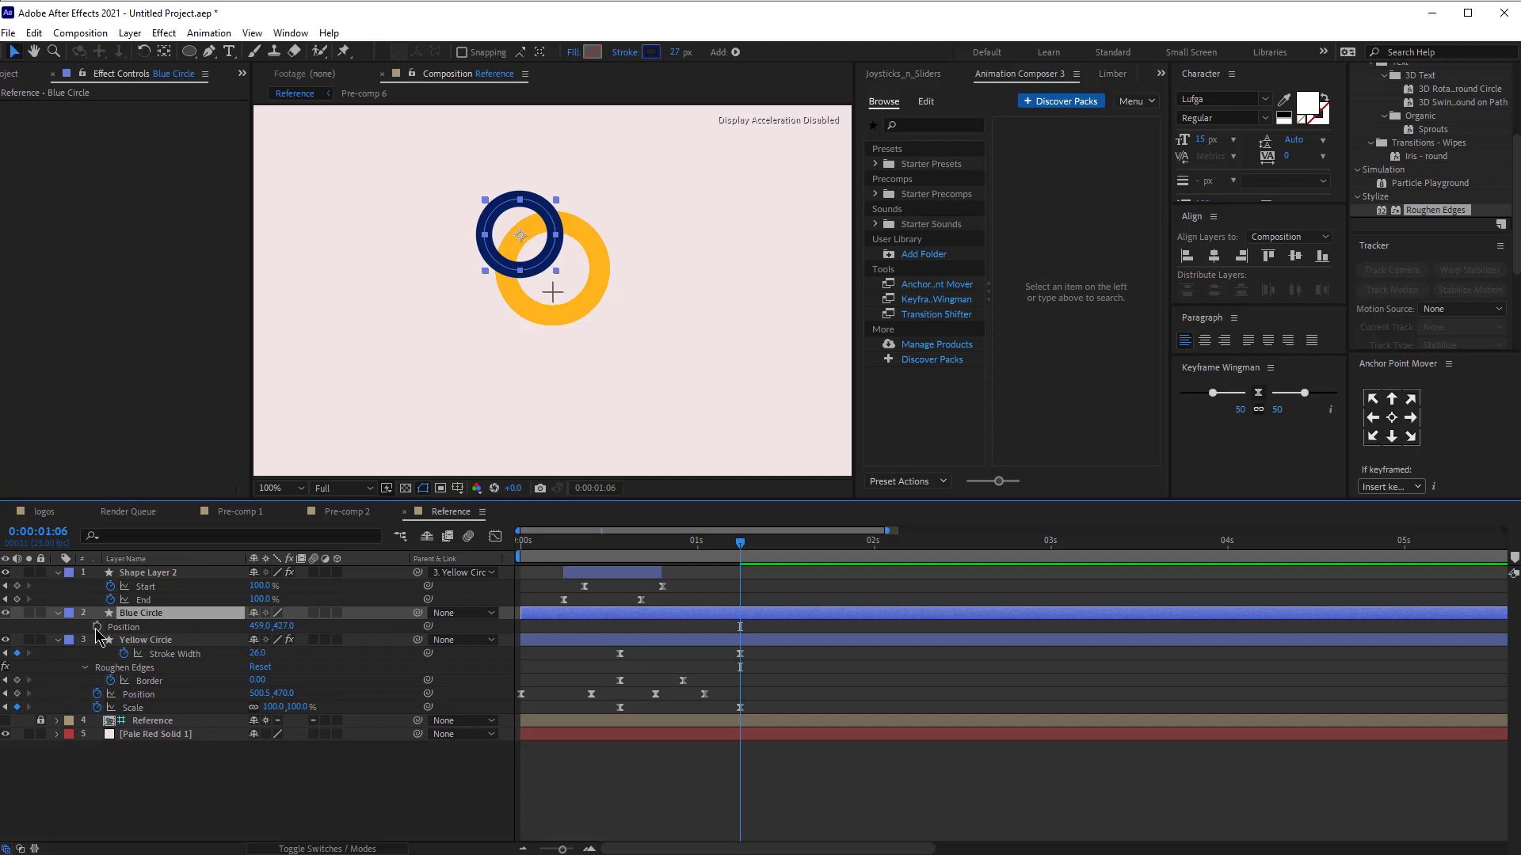
key(s)
click(96, 626)
key(u)
drag(762, 628, 907, 640)
key(F9)
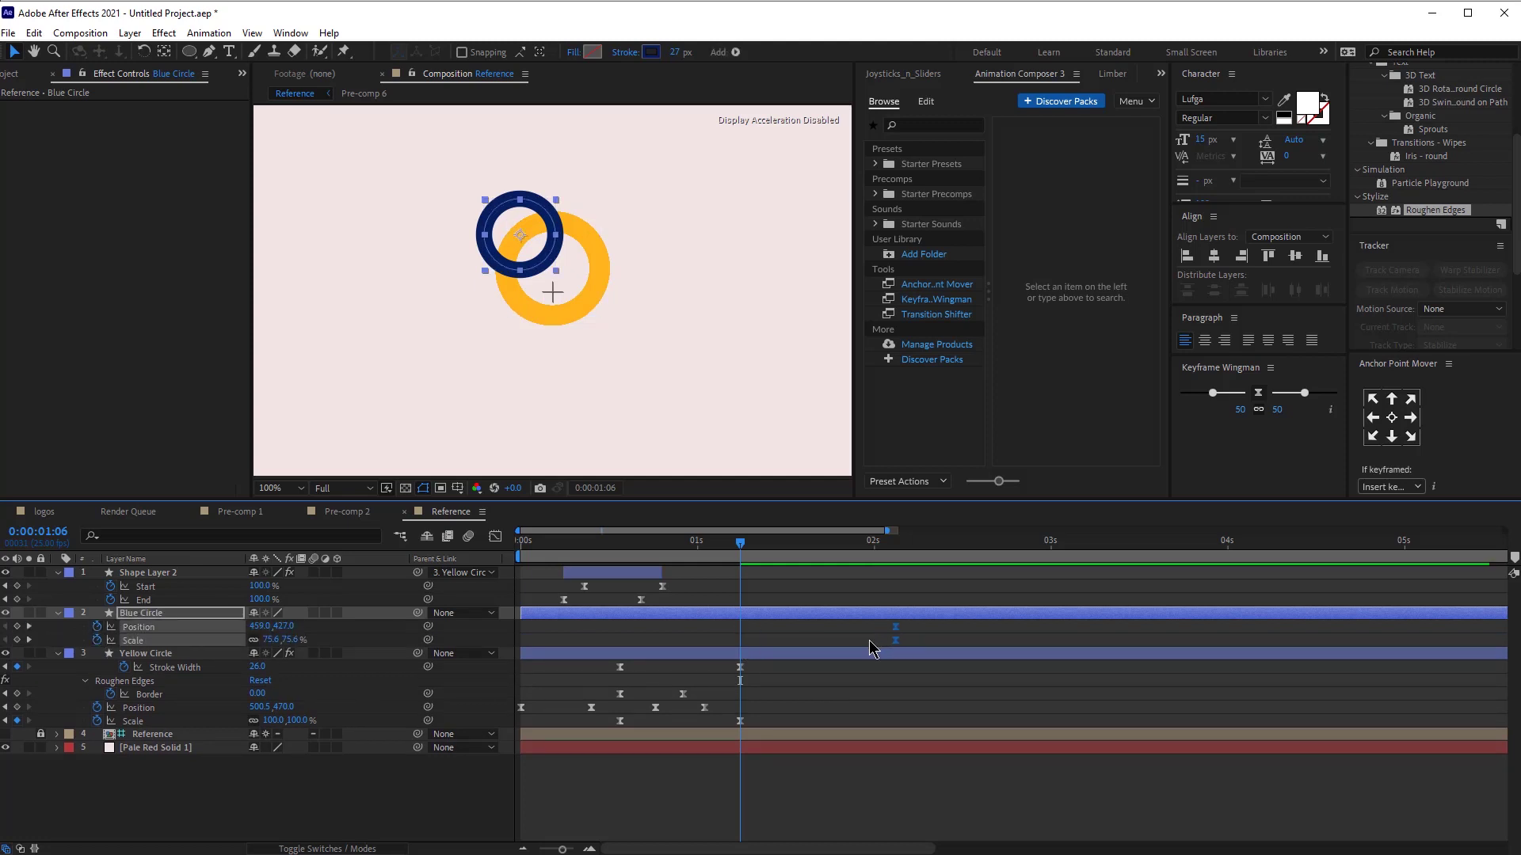
- Copy Yellow Circle's final Position and Scale onto Blue Circle as starting keyframes, and shift its keyframe pairs to about 0:00:02:11 and 0:00:03:04
click(705, 708)
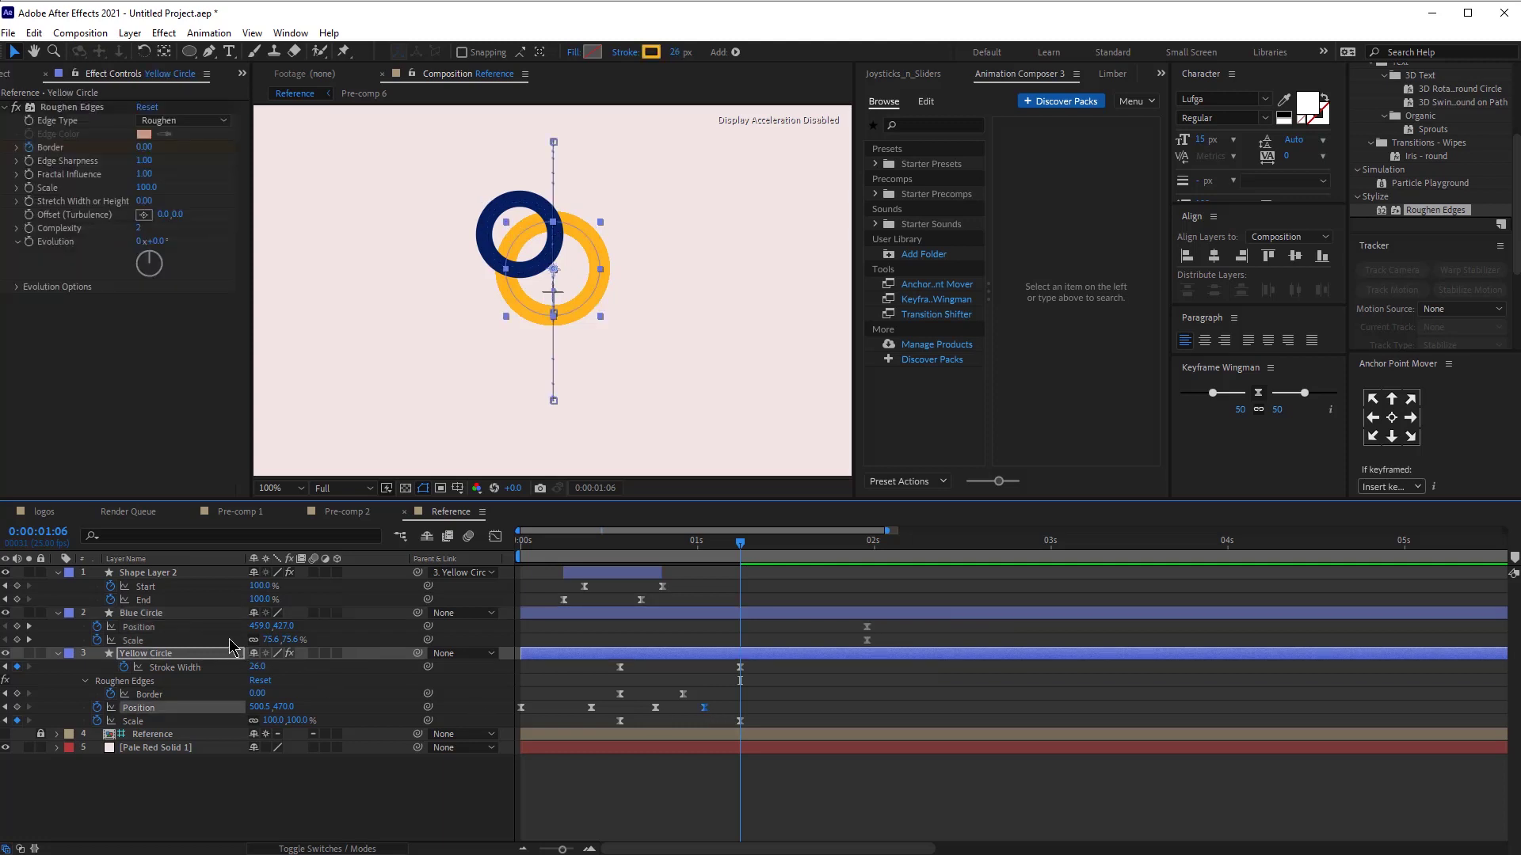
key(ctrl+c)
click(186, 625)
key(ctrl+v)
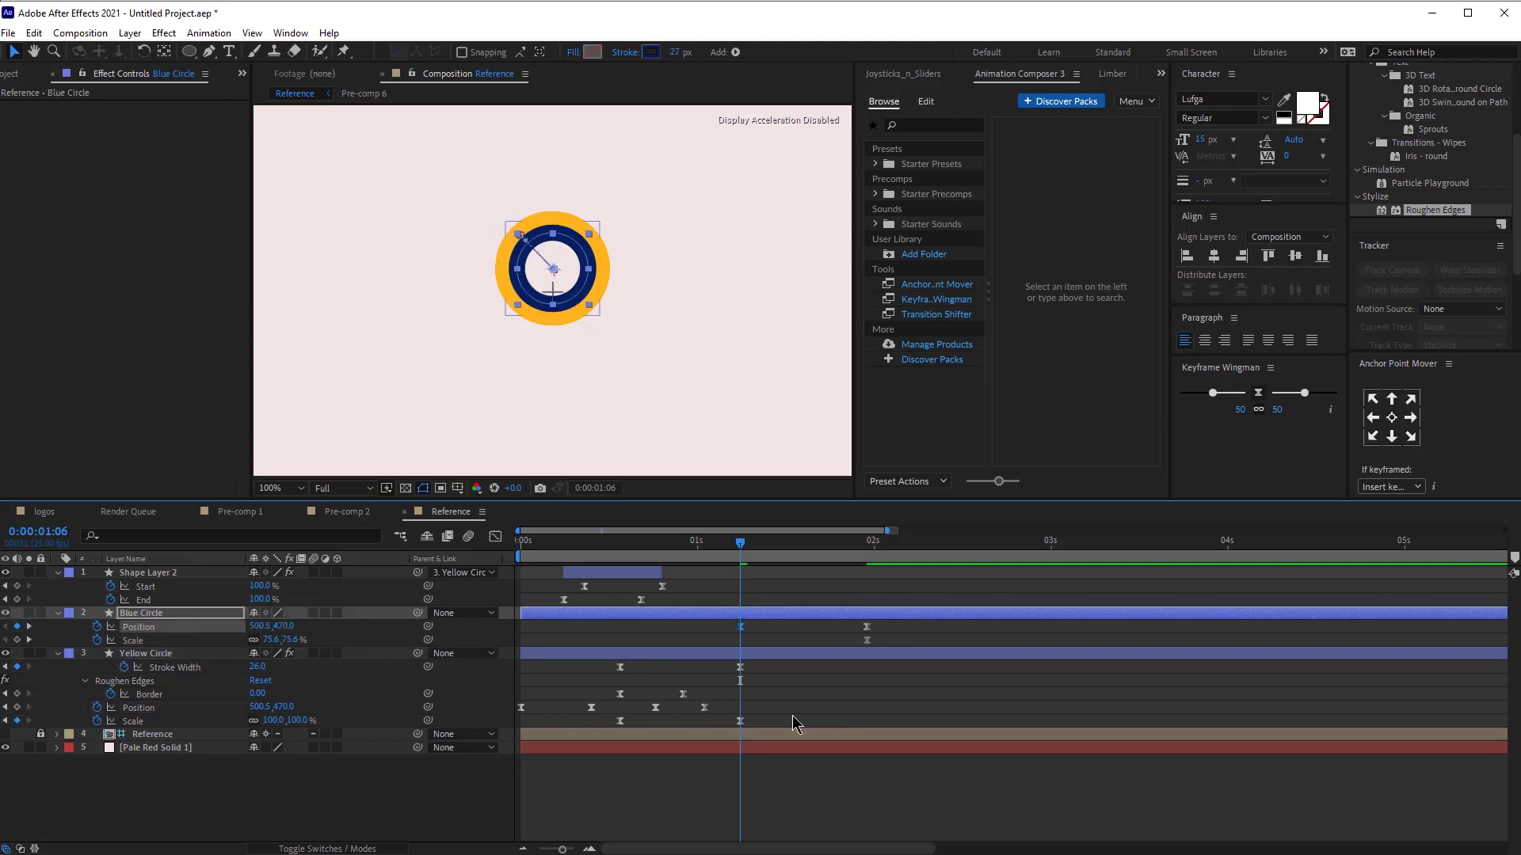
click(740, 721)
click(755, 614)
key(ctrl+v)
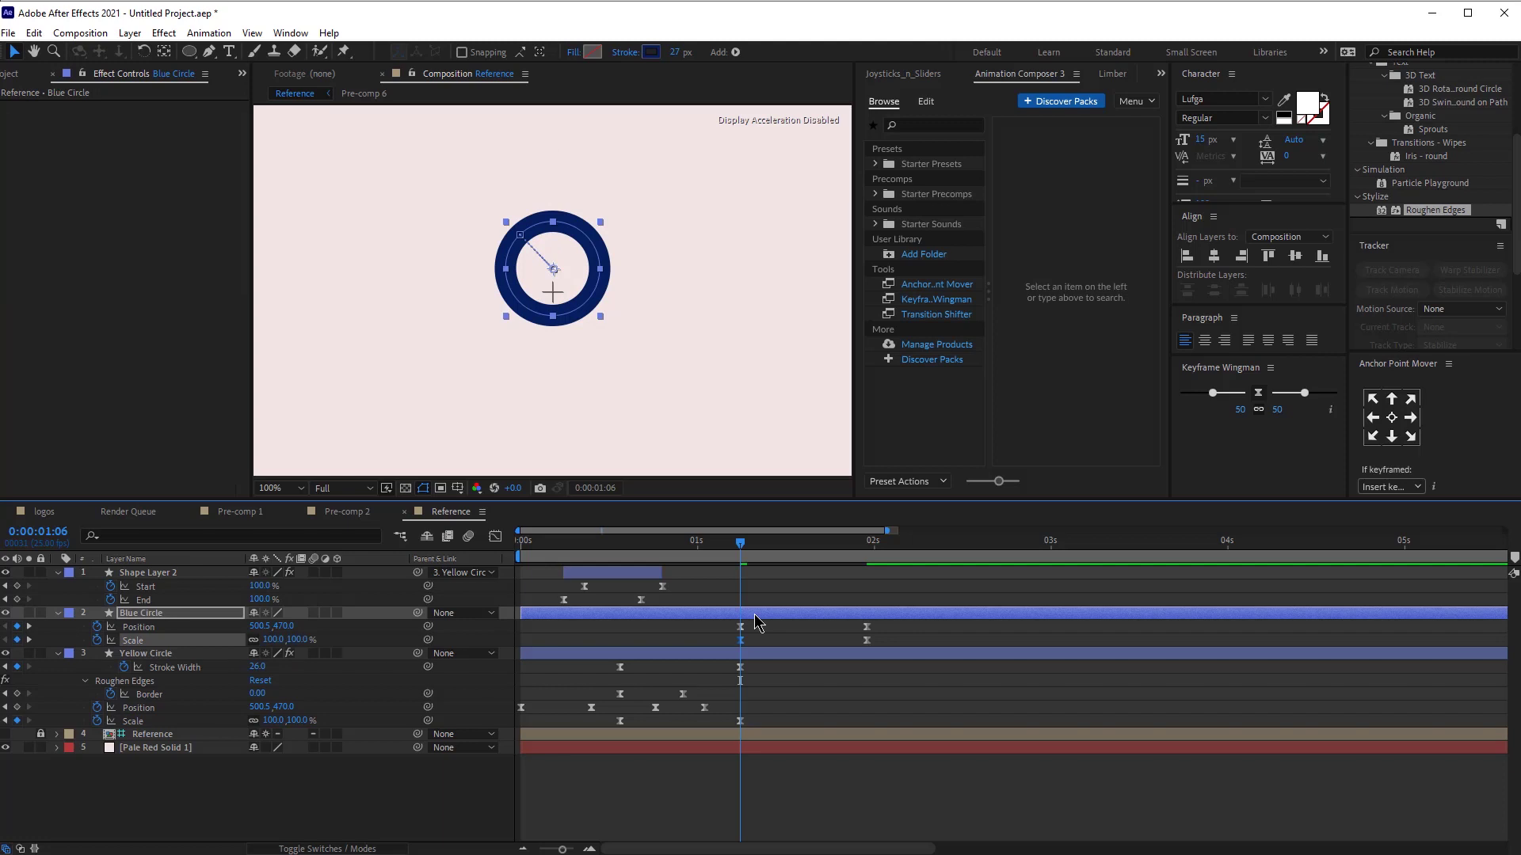
drag(724, 621, 931, 640)
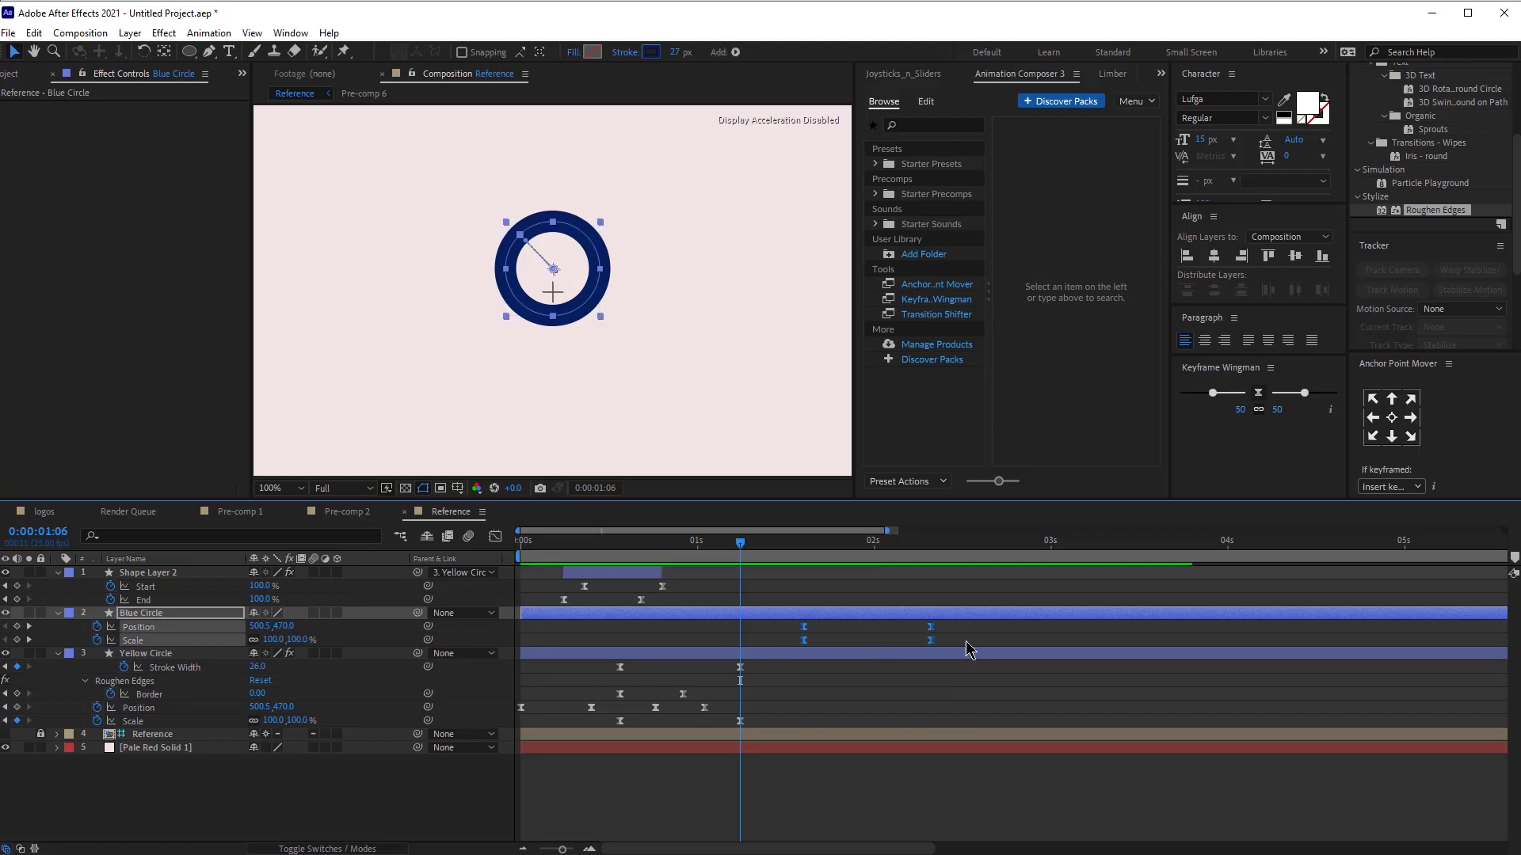
click(833, 633)
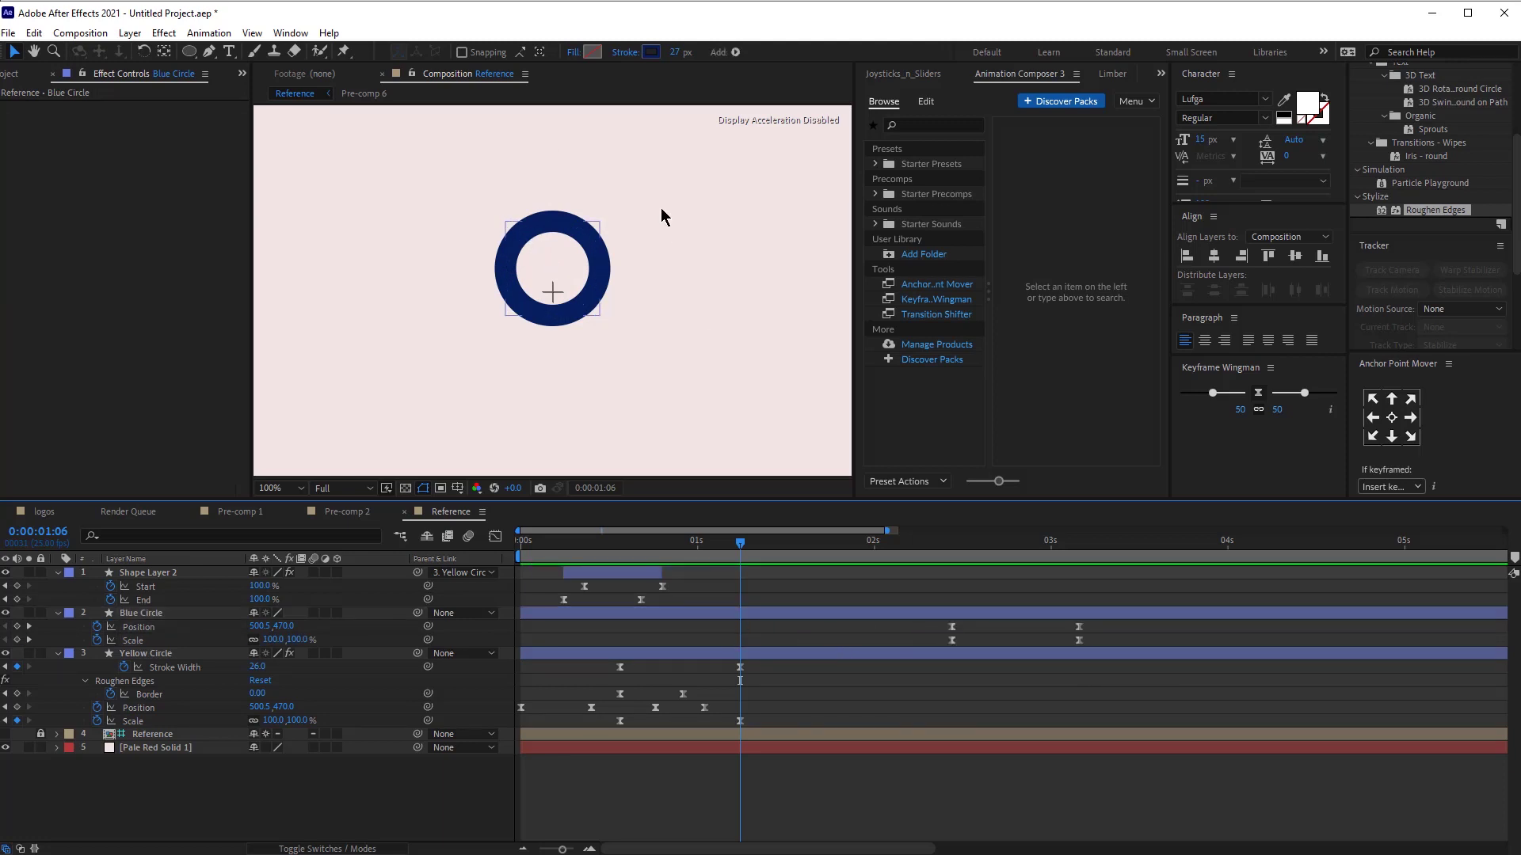
- Draw a rectangle about 98 by 106 px over the blue ring on a new shape layer and adjust its stroke width
click(190, 53)
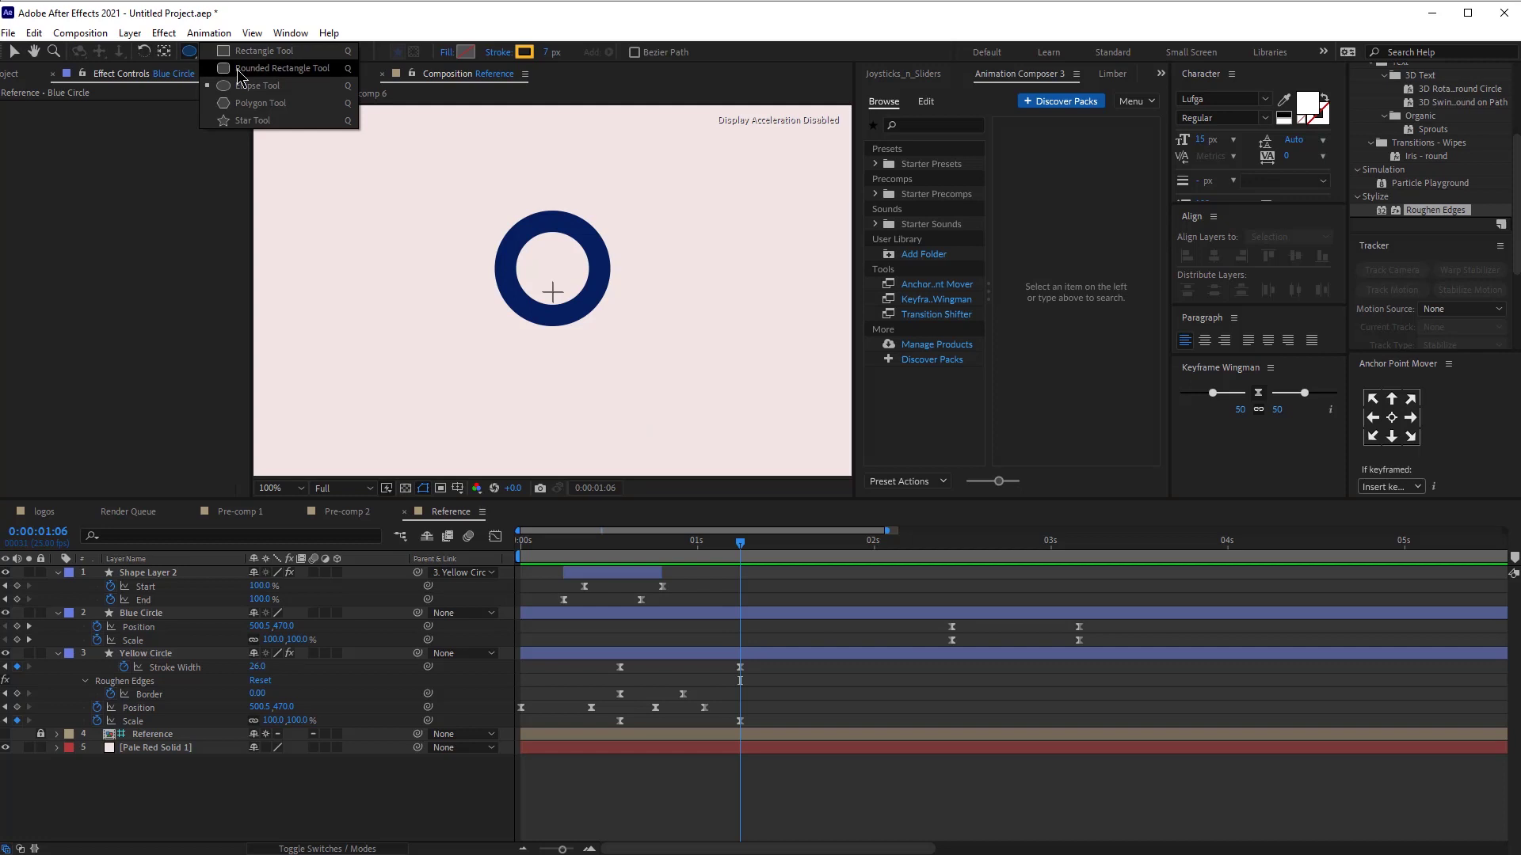
click(253, 51)
mouse_move(516, 231)
mouse_down()
mouse_move(600, 314)
mouse_move(557, 265)
mouse_up()
key(v)
drag(674, 52, 678, 52)
click(84, 600)
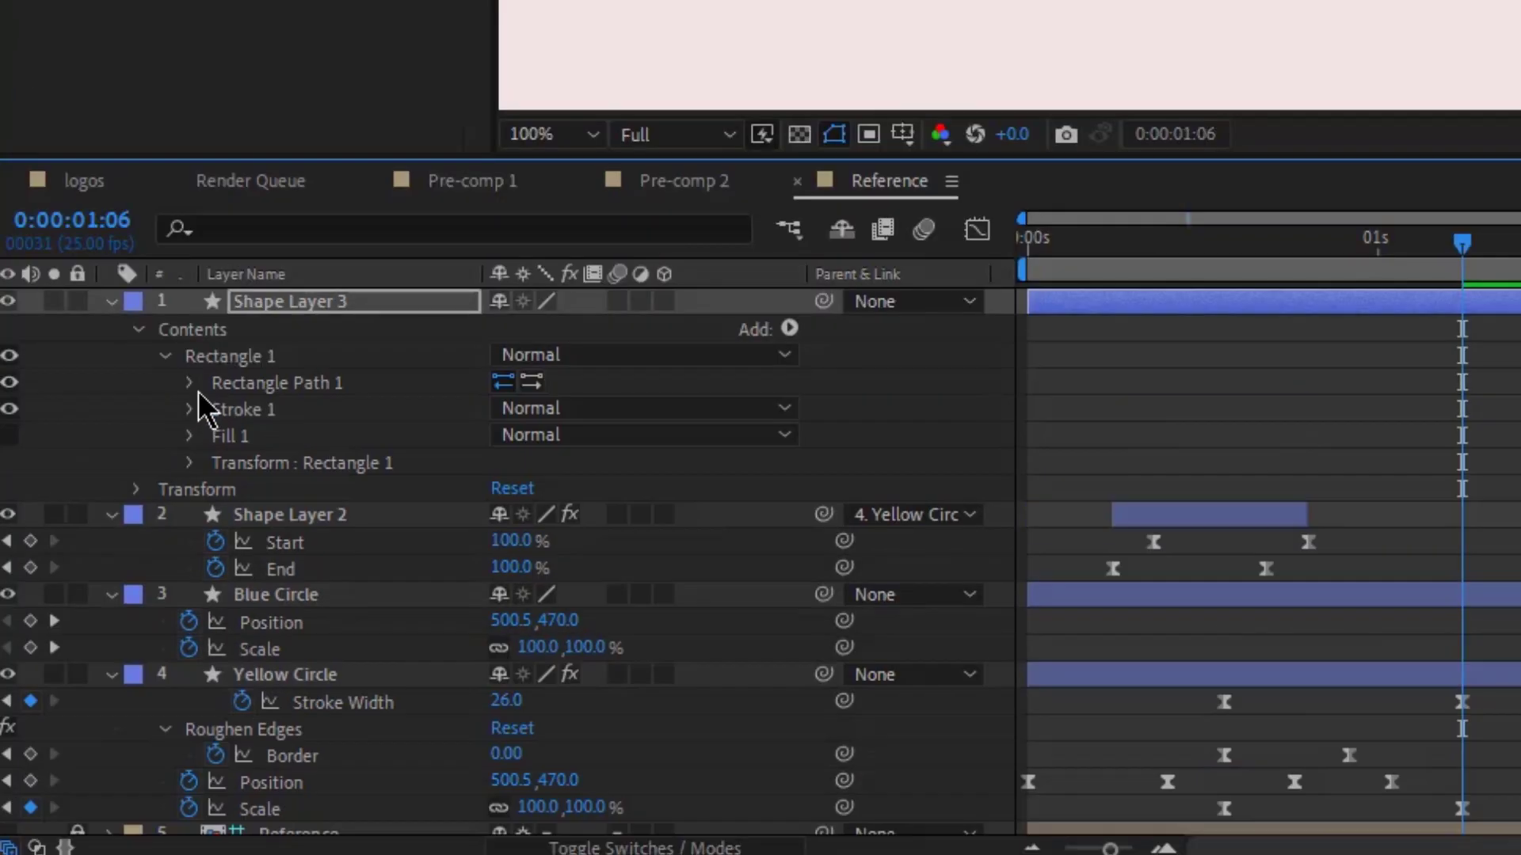
- Convert the new rectangle's path to a Bezier path and keyframe it at 0:00:01:06
click(99, 613)
right_click(139, 615)
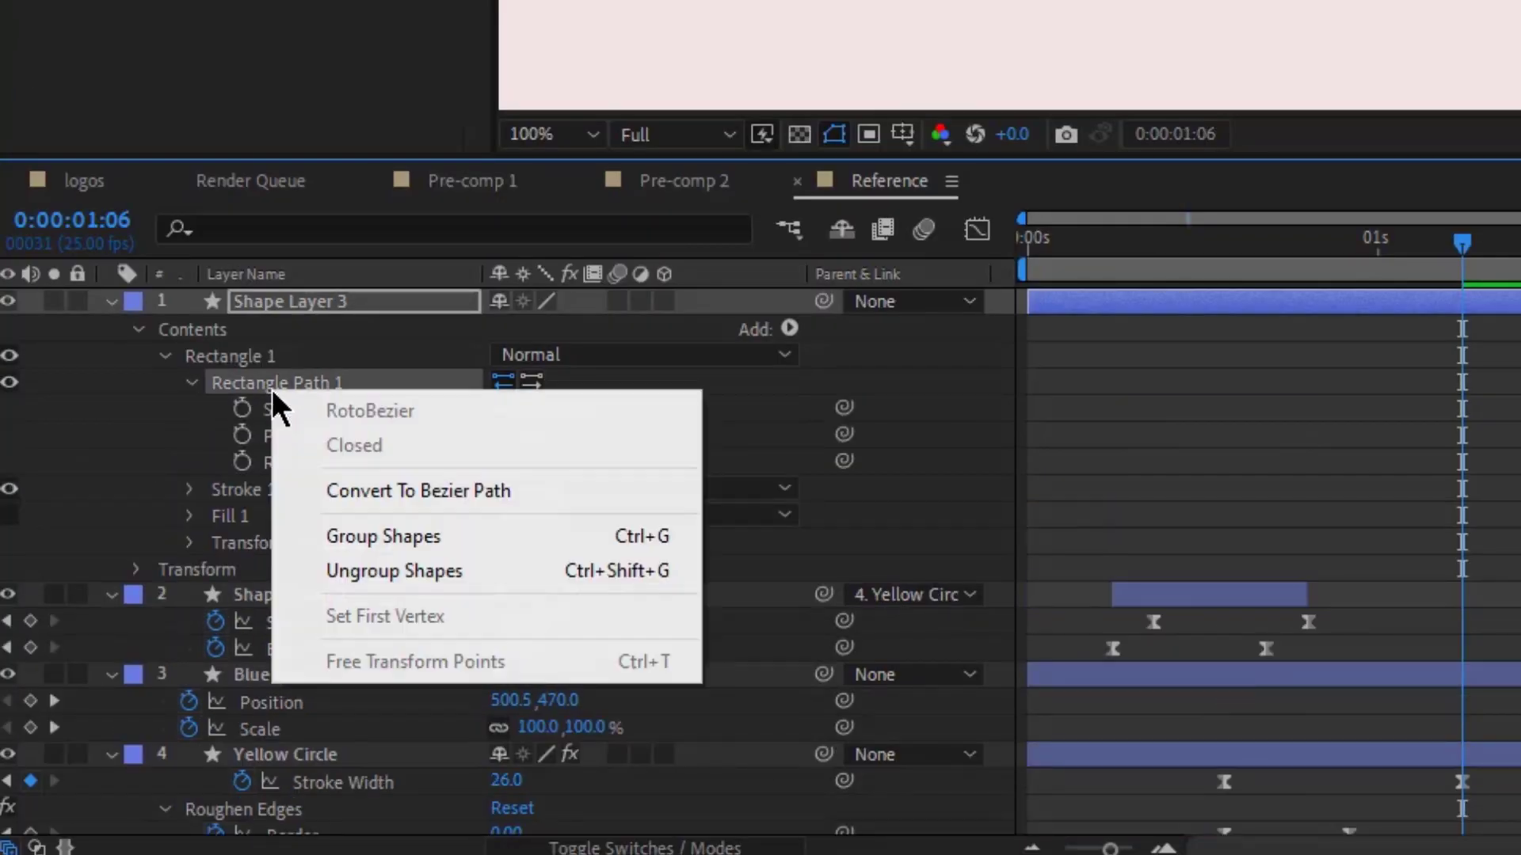
click(438, 489)
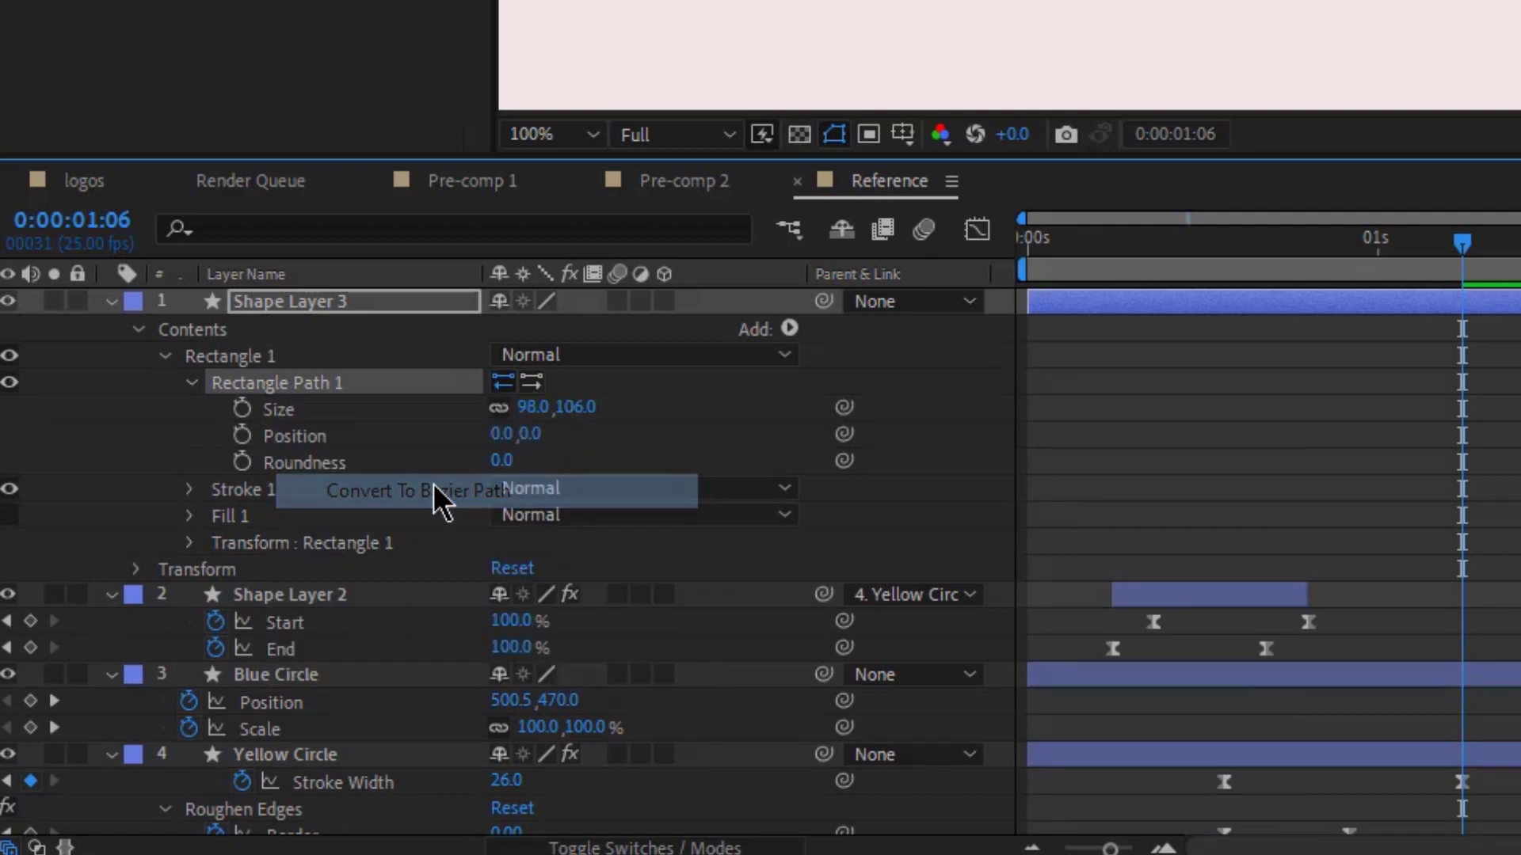
click(192, 382)
click(241, 409)
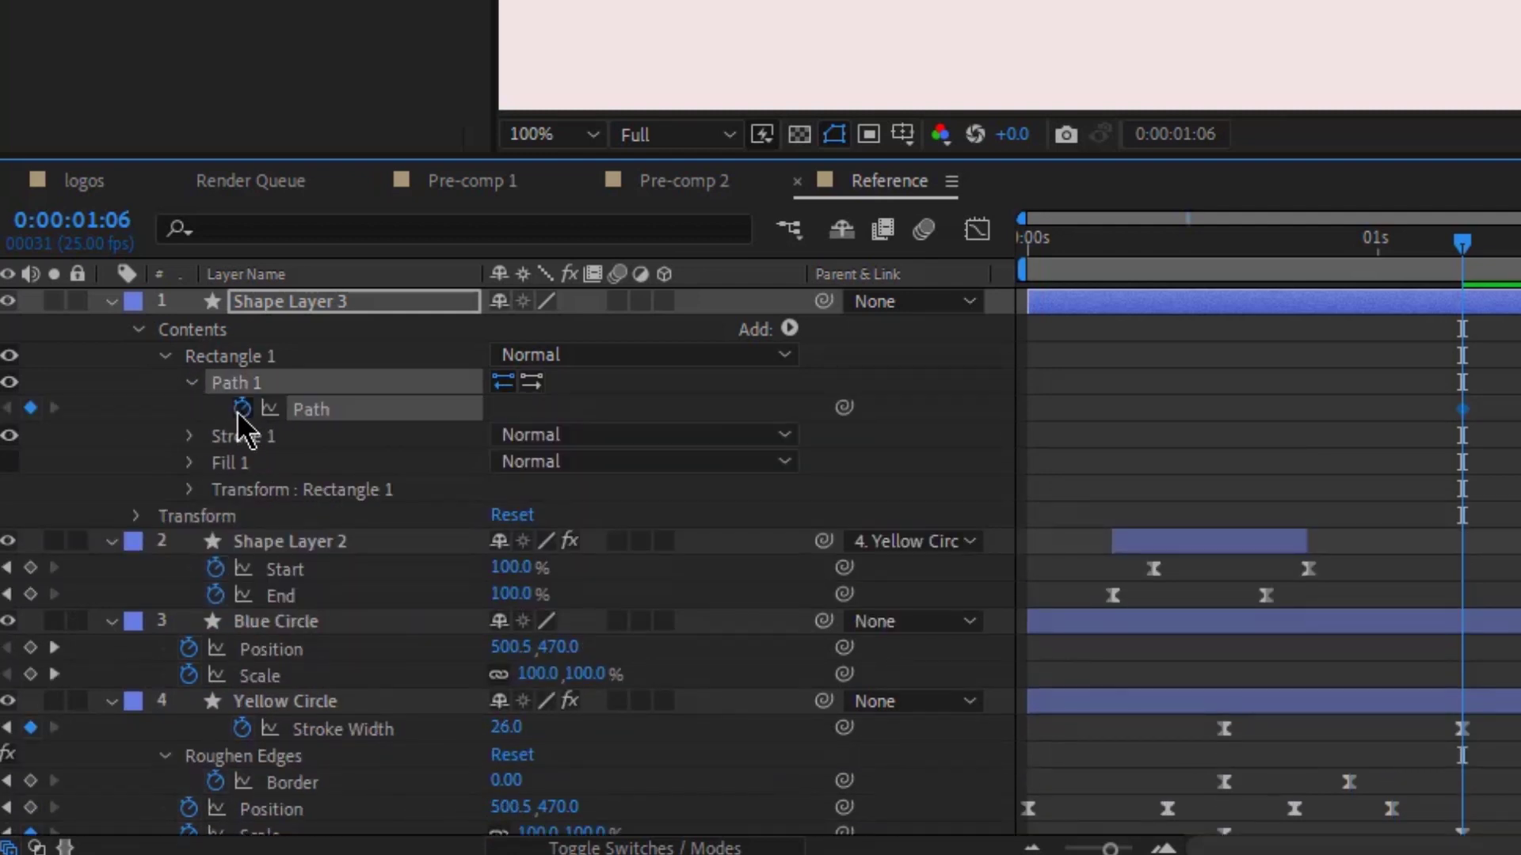
- Convert Blue Circle's ellipse path to a Bezier path and keyframe its Path at 0:00:01:06
click(1502, 623)
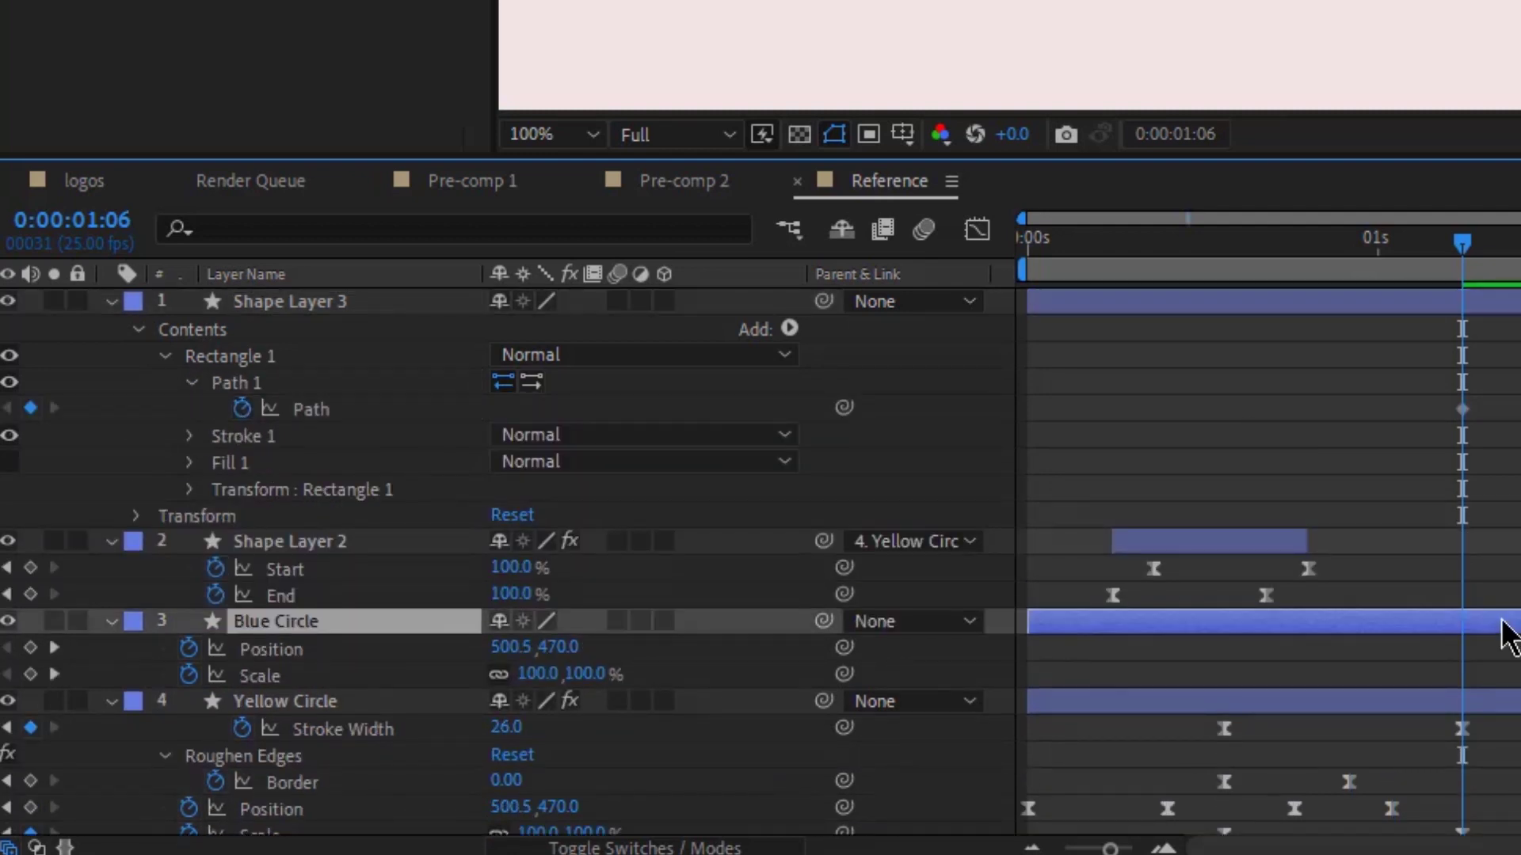
double_click(112, 623)
click(136, 650)
click(166, 676)
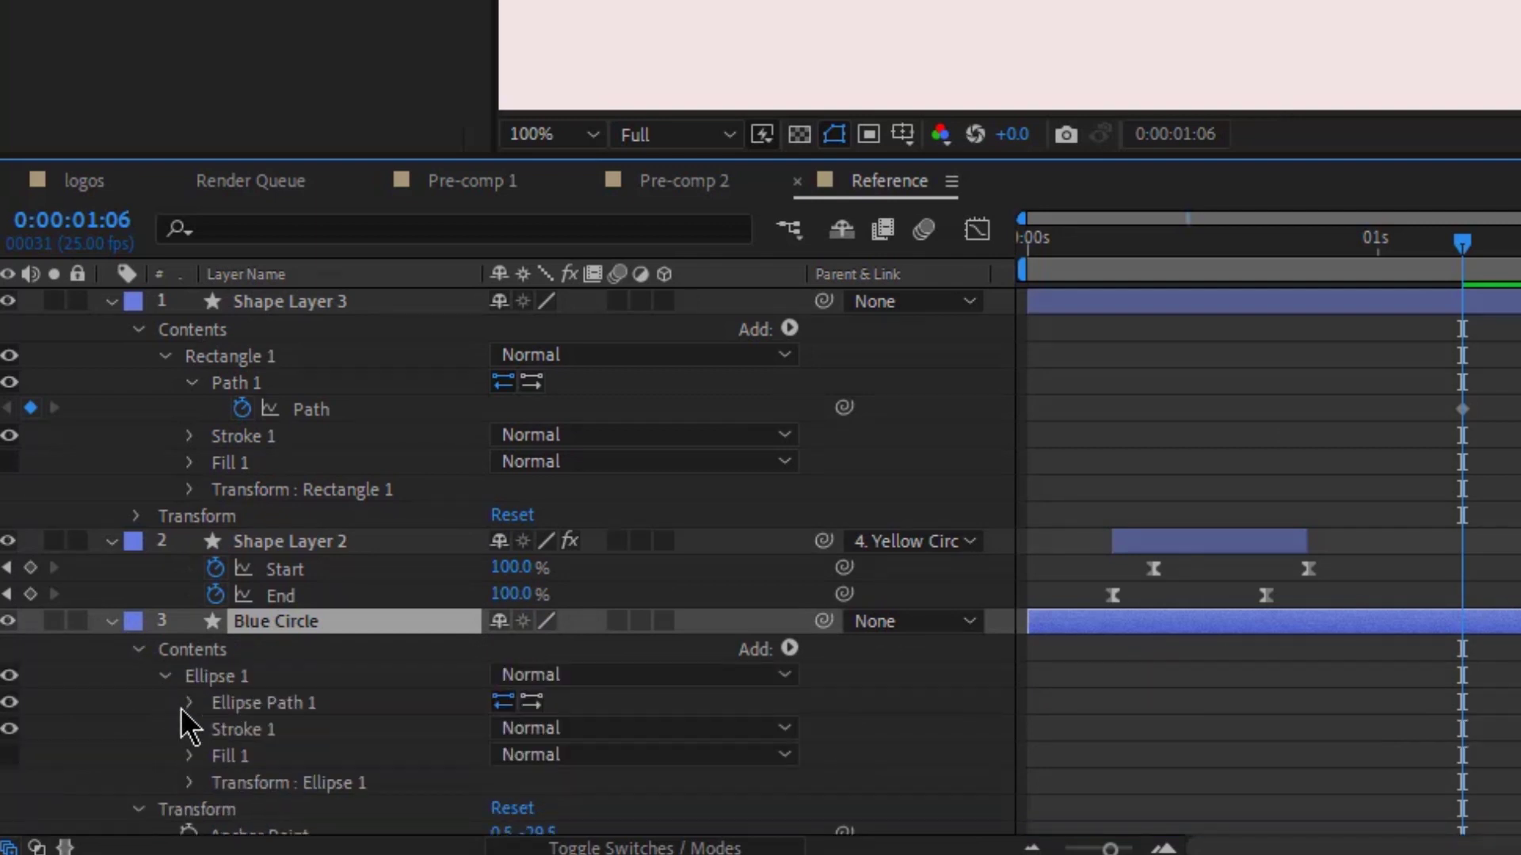
click(259, 705)
right_click(259, 708)
click(350, 812)
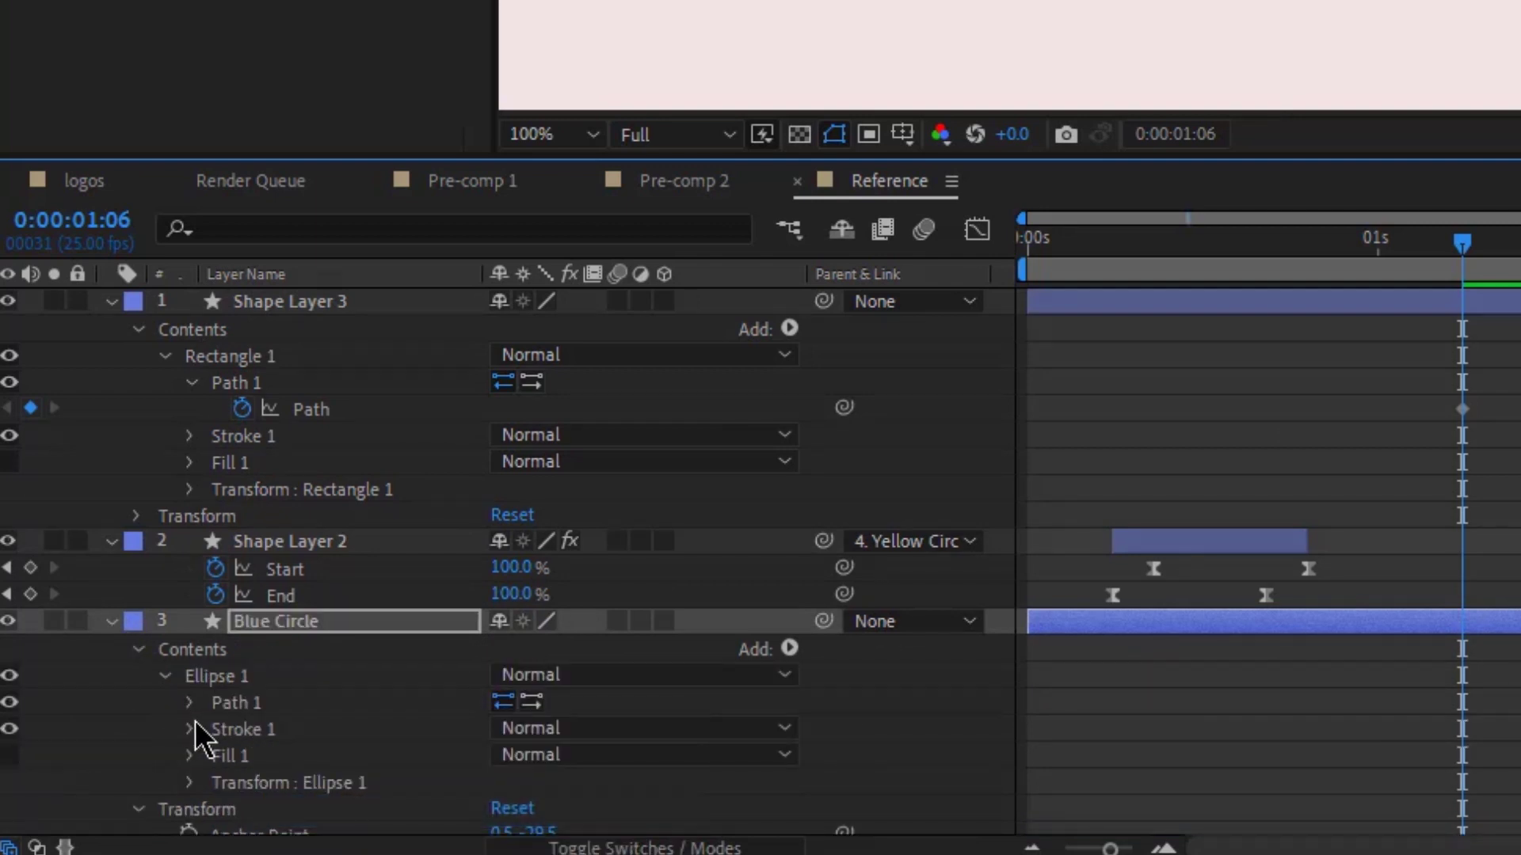
click(189, 703)
click(241, 729)
- Move Blue Circle's Path keyframe to about 0:00:01:22, paste the rectangle's path at 0:00:01:06, and delete the rectangle layer
scroll(996, 601, down, 5)
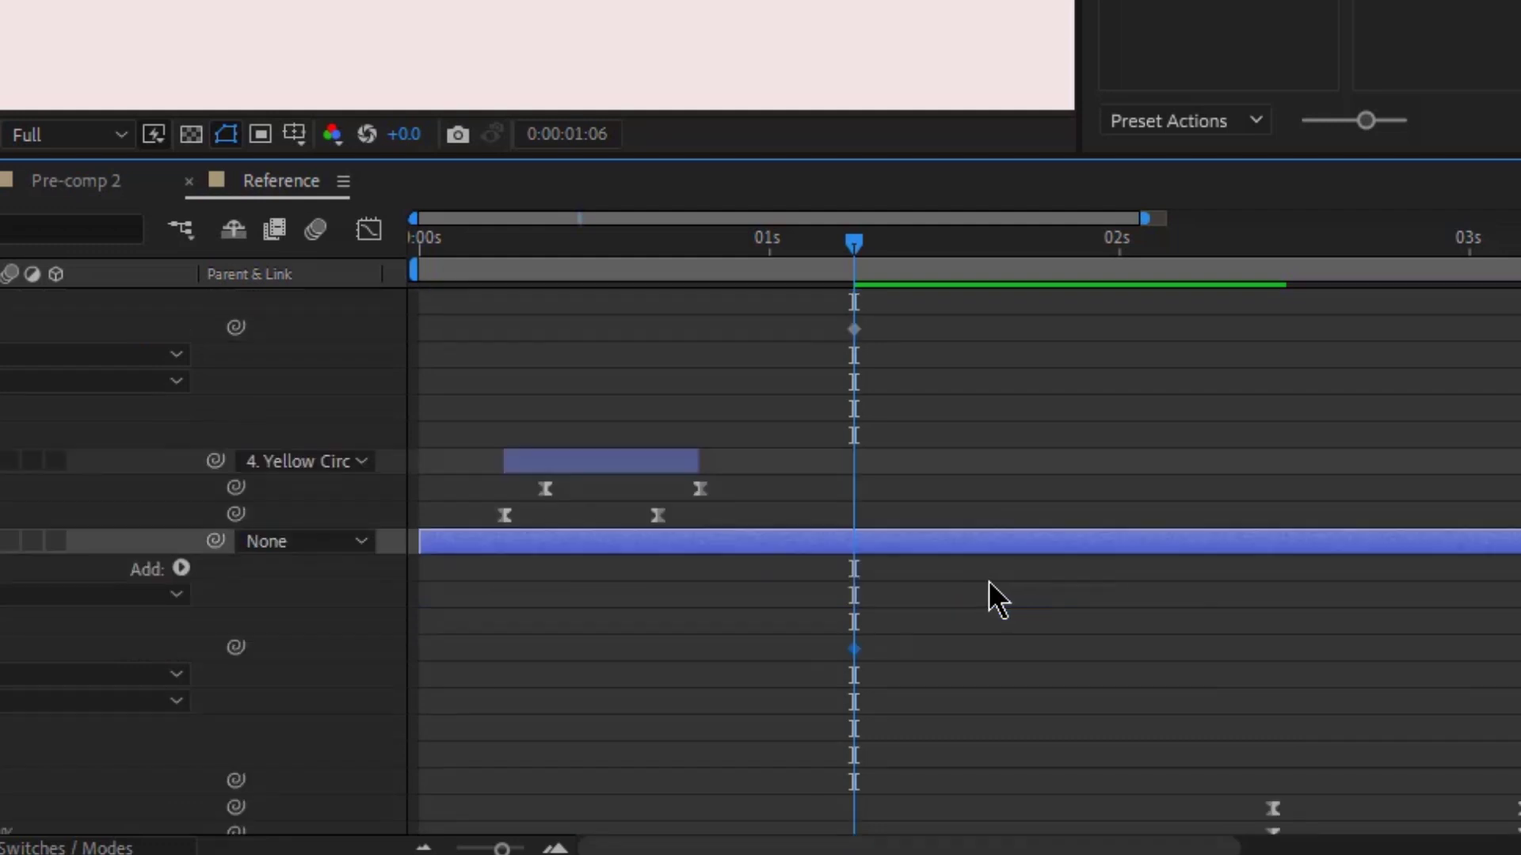
drag(852, 493, 1079, 520)
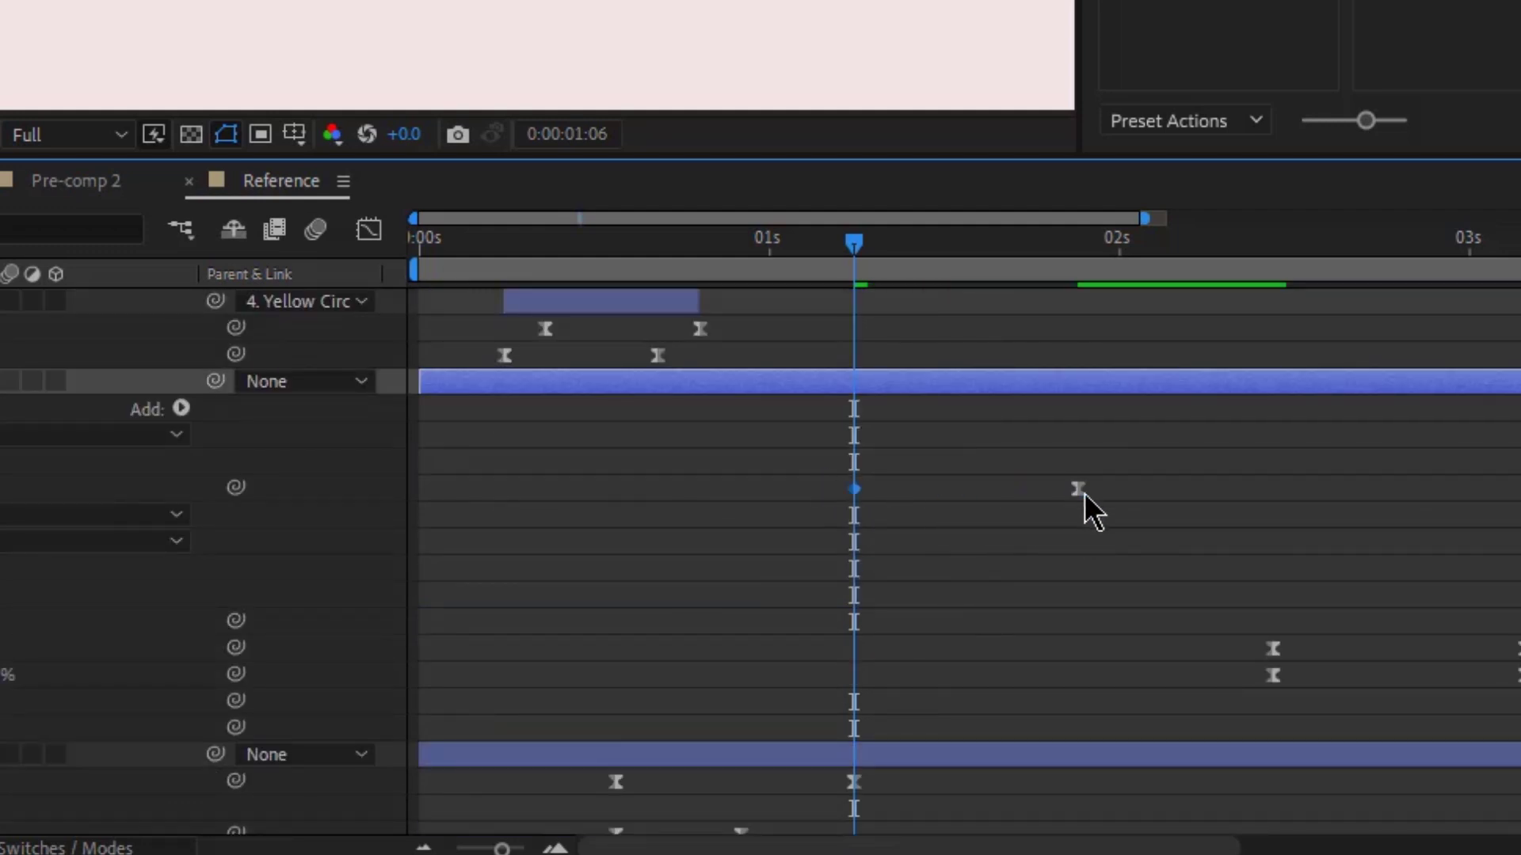
scroll(1022, 412, up, 3)
click(893, 307)
key(Delete)
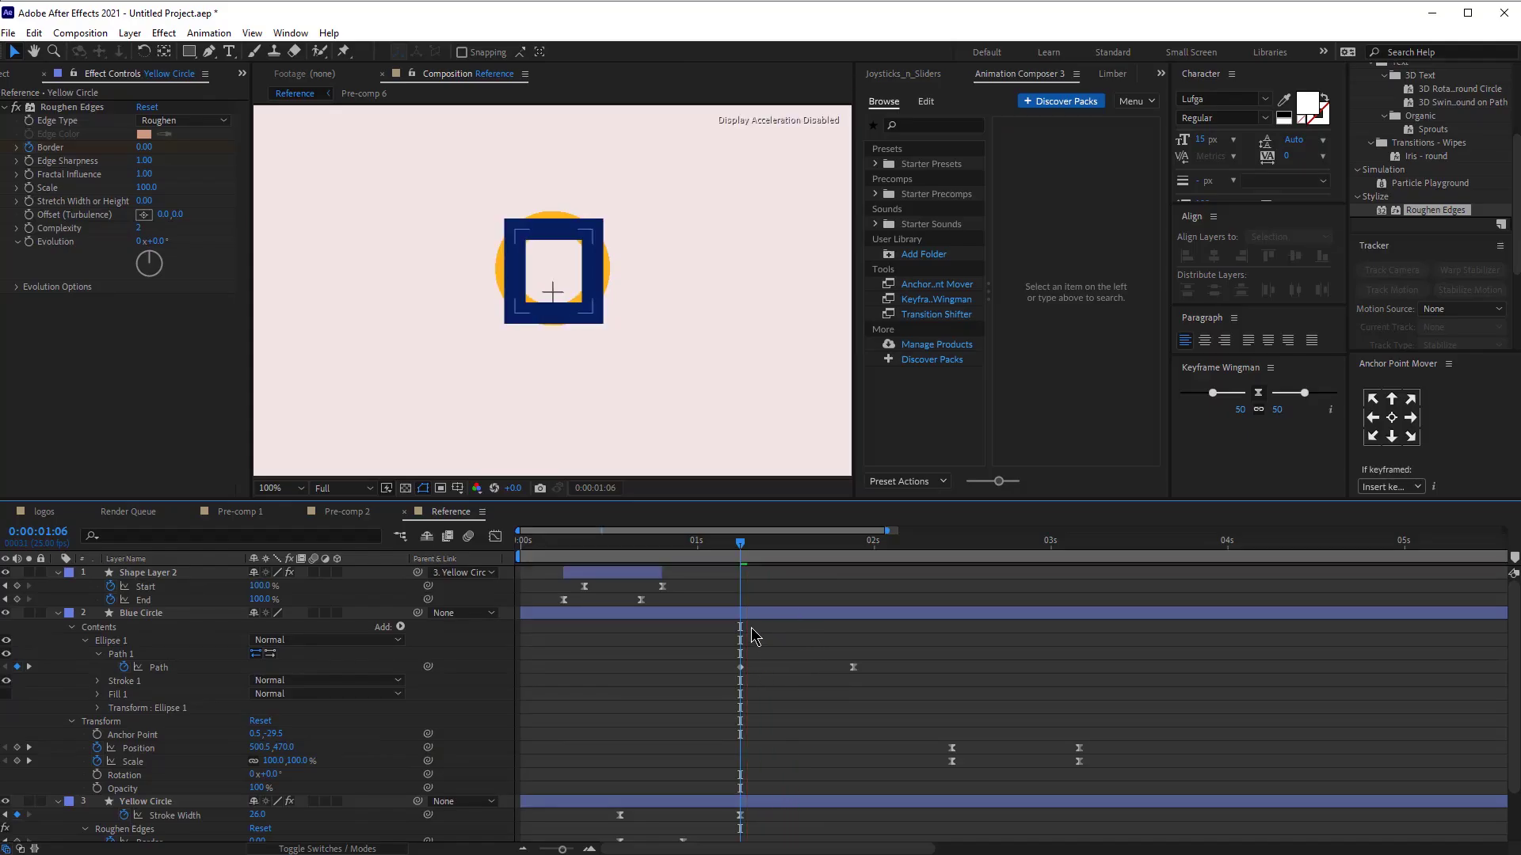
- Preview the square-to-ring morph and move its ending Path keyframe to about 0:00:01:16
key(space)
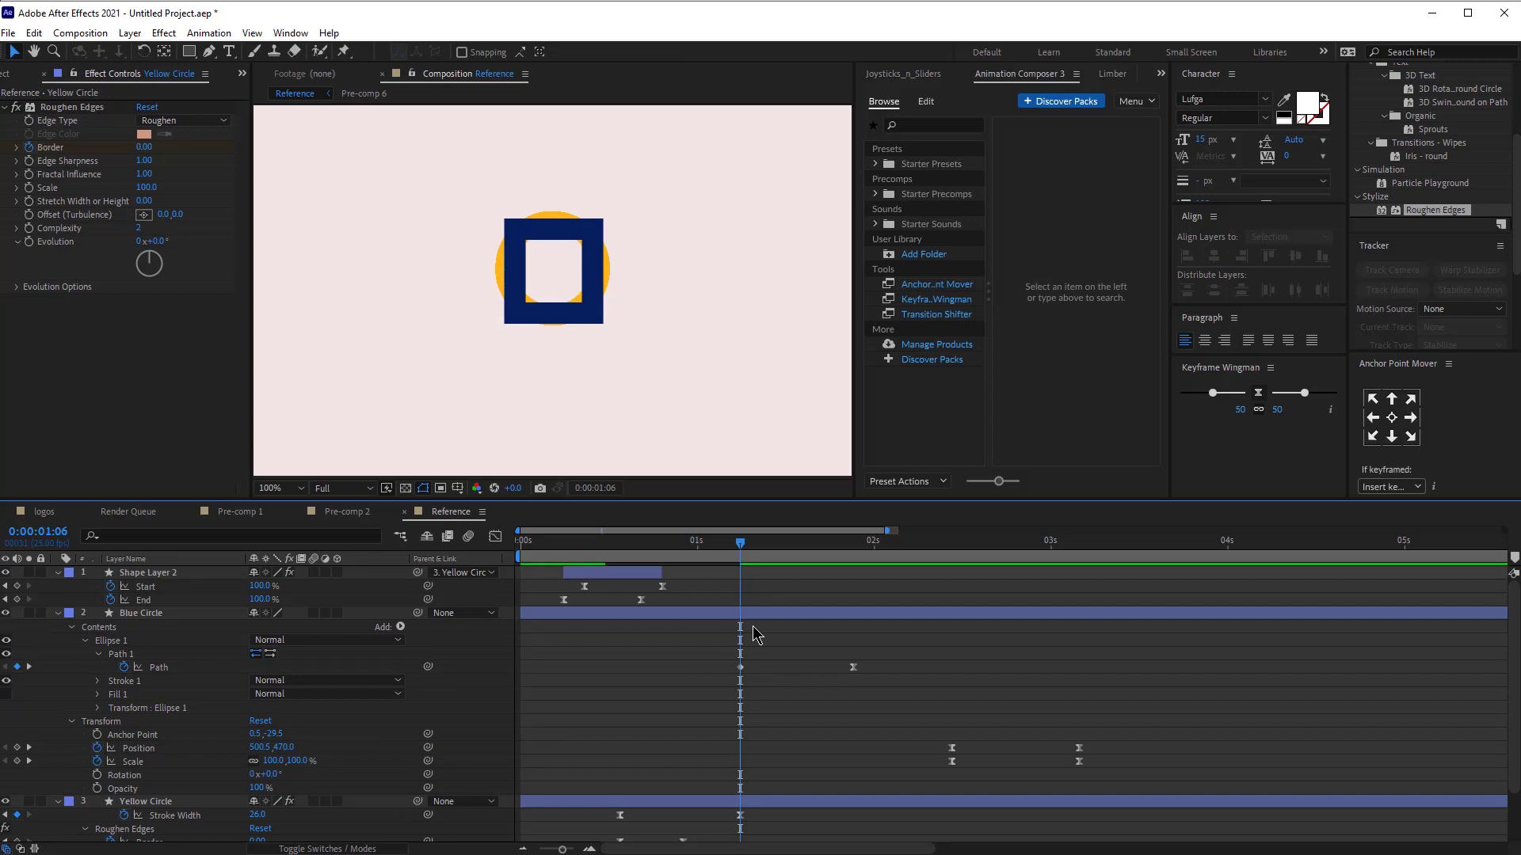
key(space)
key(space)
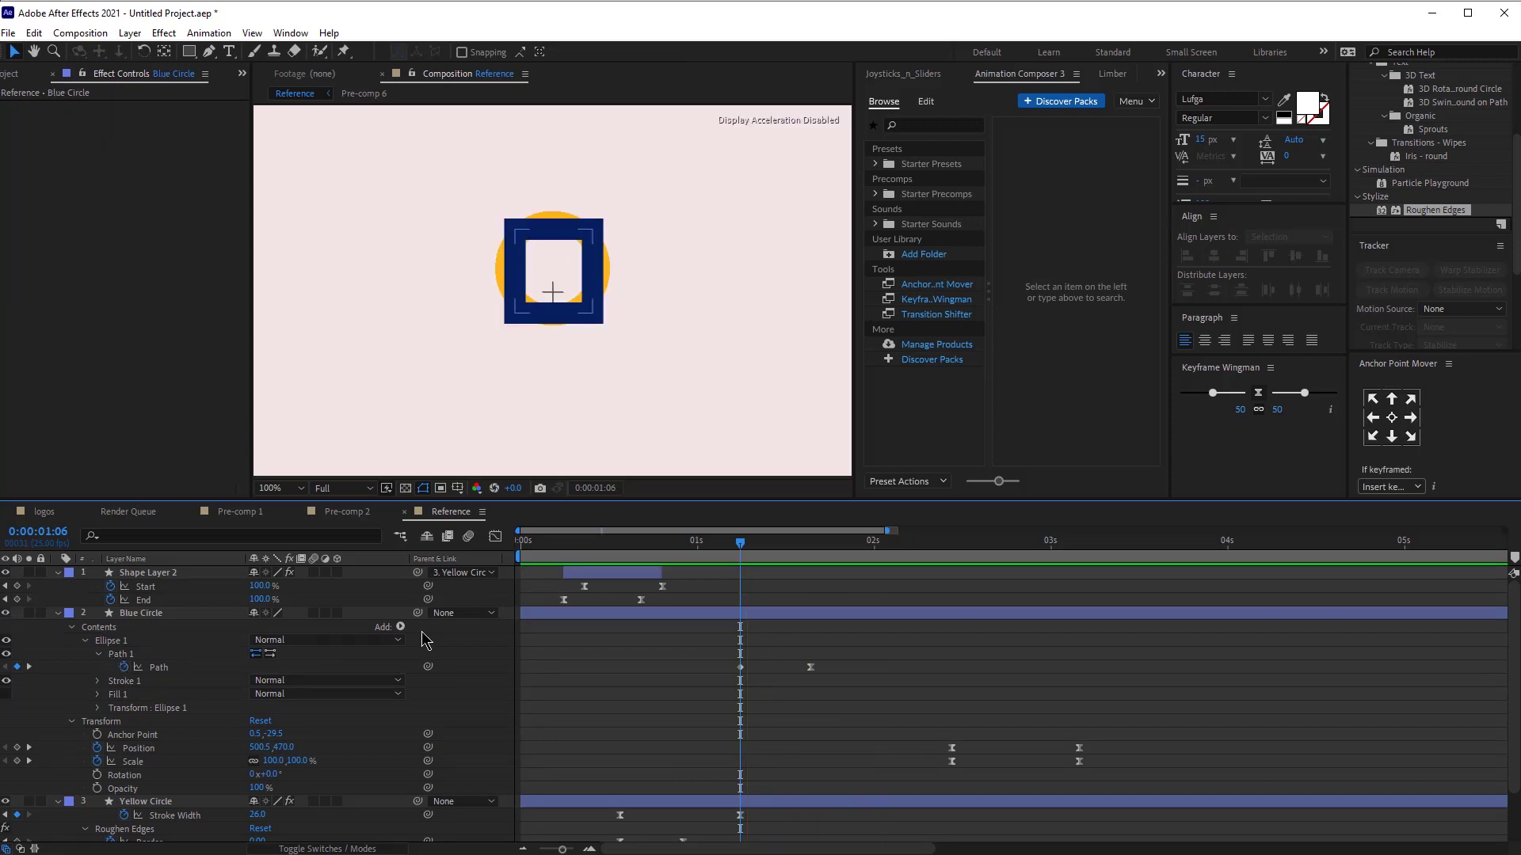
- Add Trim Paths to Blue Circle and keyframe End from 0% at 0:00:01:06 to 100% at about 0:00:01:16
click(401, 626)
click(445, 854)
click(86, 722)
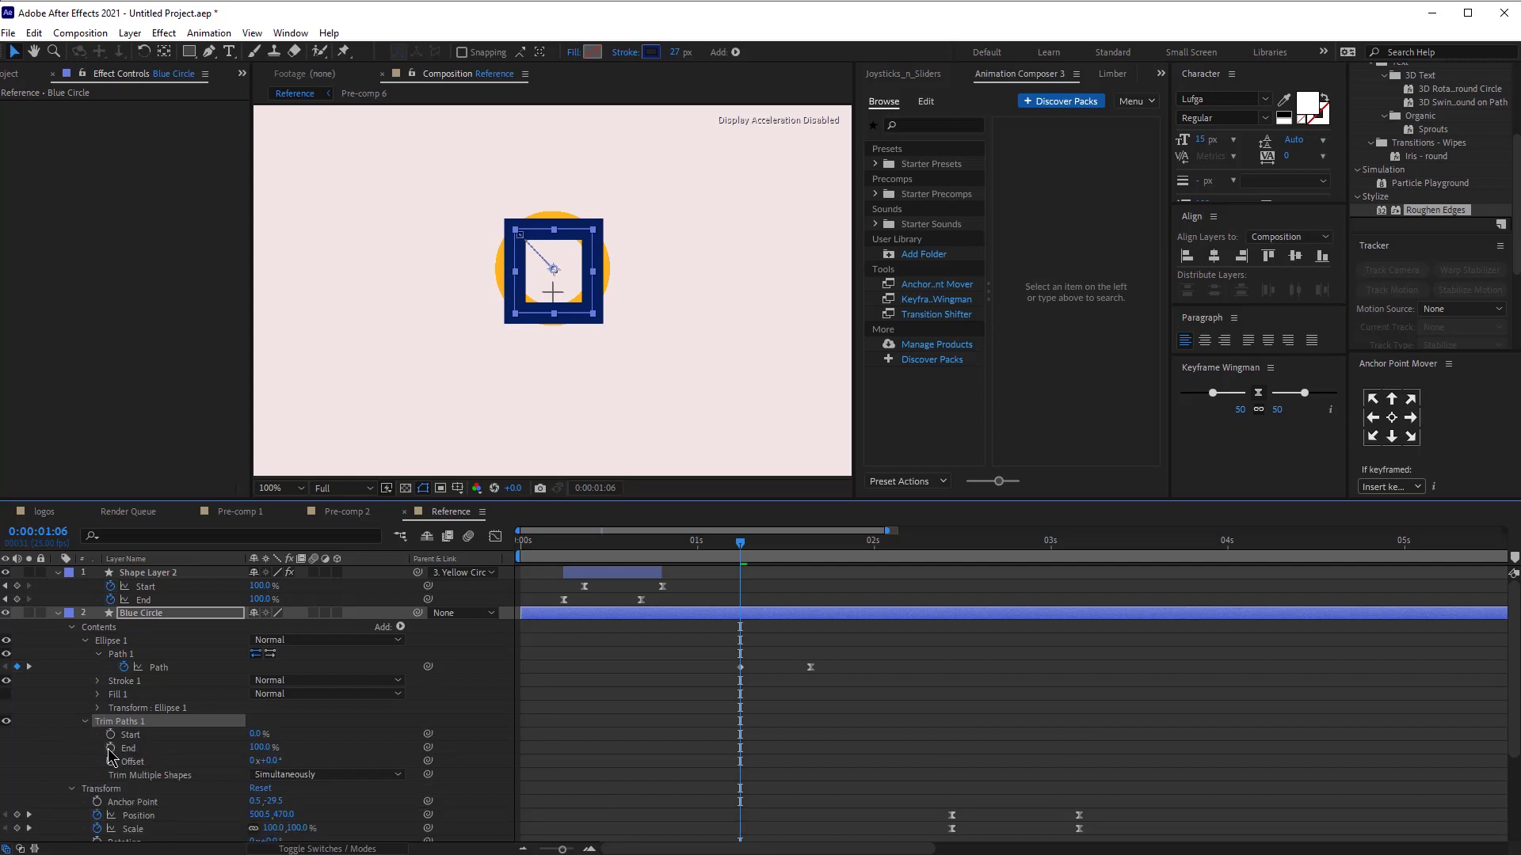
click(110, 747)
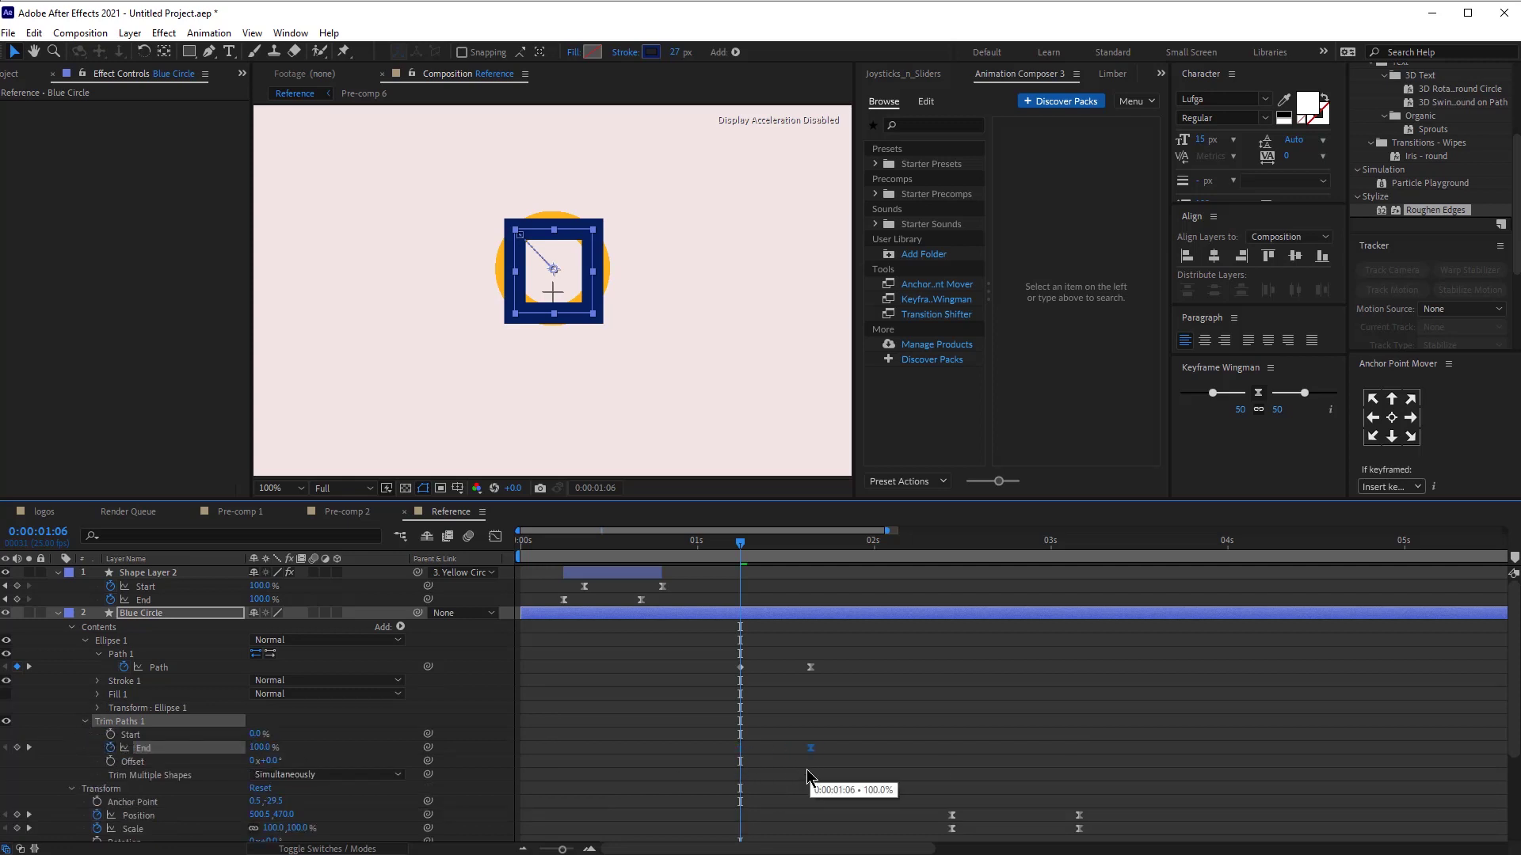
drag(258, 748, 85, 741)
- Move Blue Circle's ending Path keyframe to 0:00:01:23, ease its starting Path keyframe, and preview the reveal
key(space)
drag(811, 666, 860, 675)
key(space)
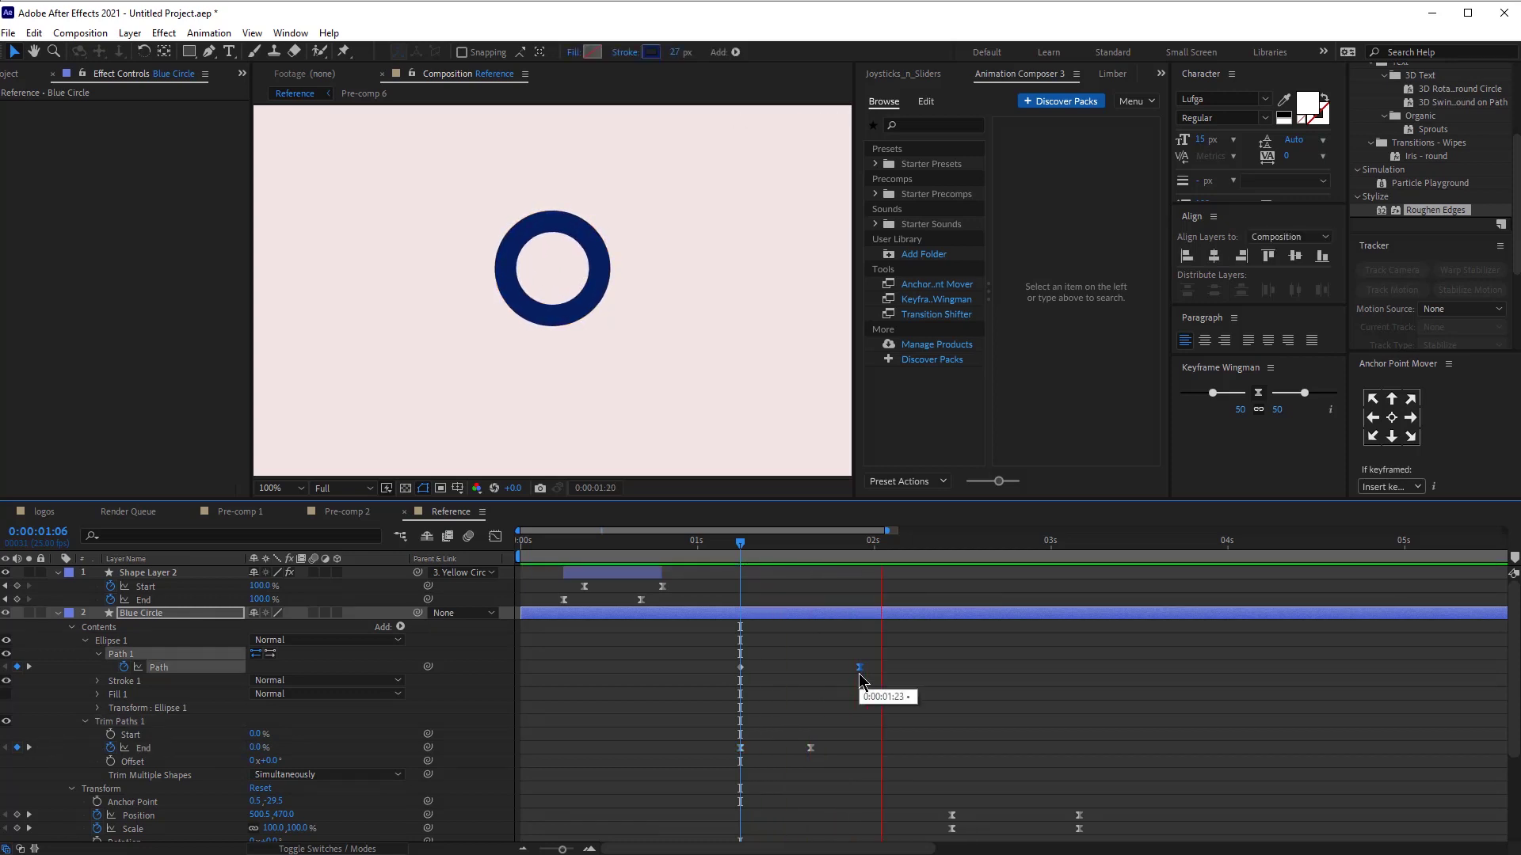
key(space)
drag(727, 660, 763, 689)
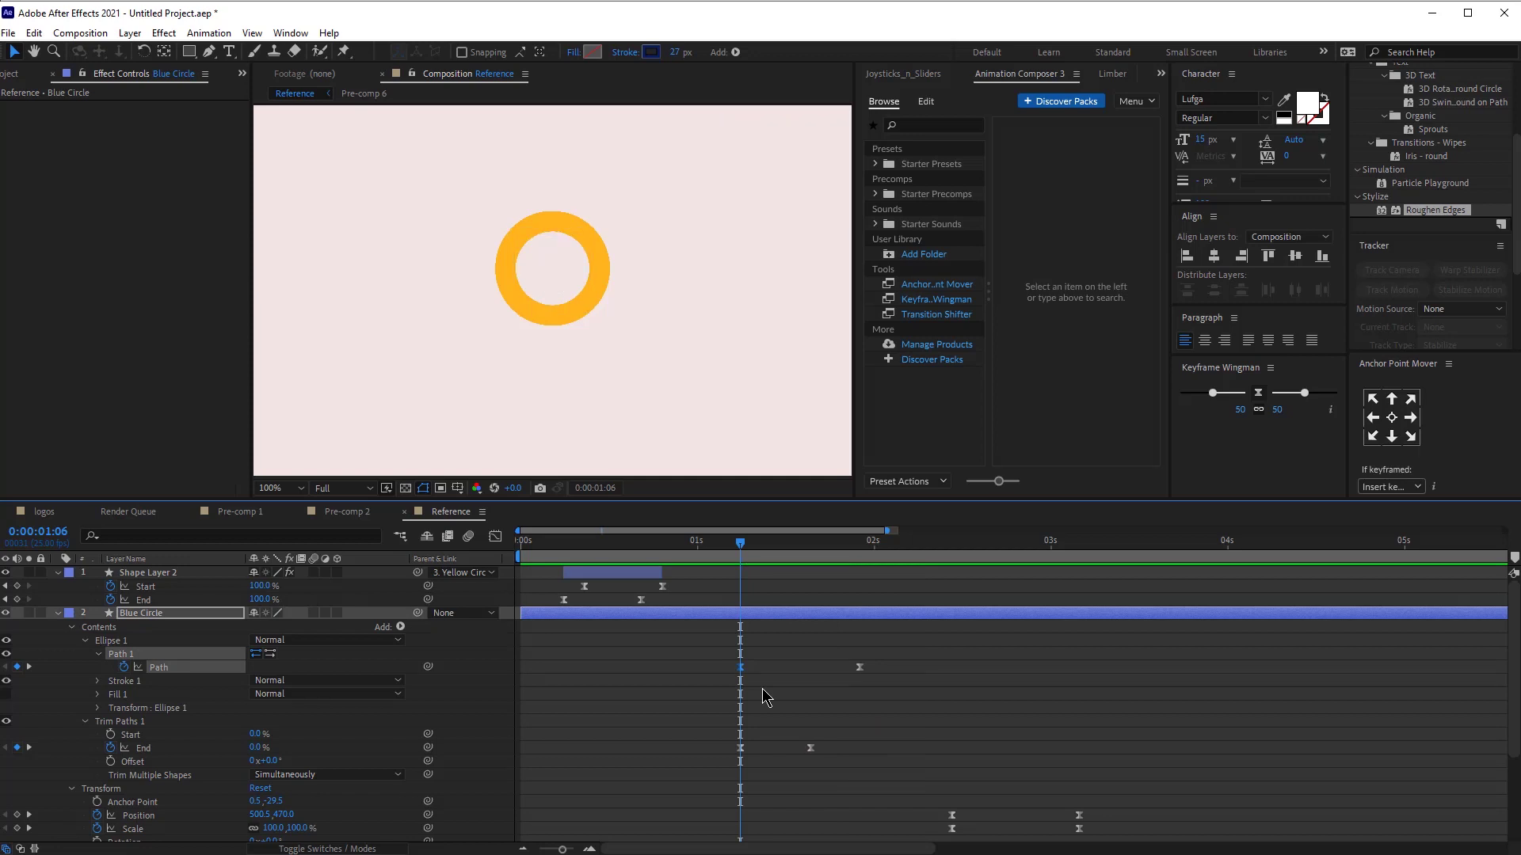
- Set Blue Circle's stroke to Round Cap and Round Join, and show only its keyframed properties
click(748, 545)
click(760, 545)
click(98, 681)
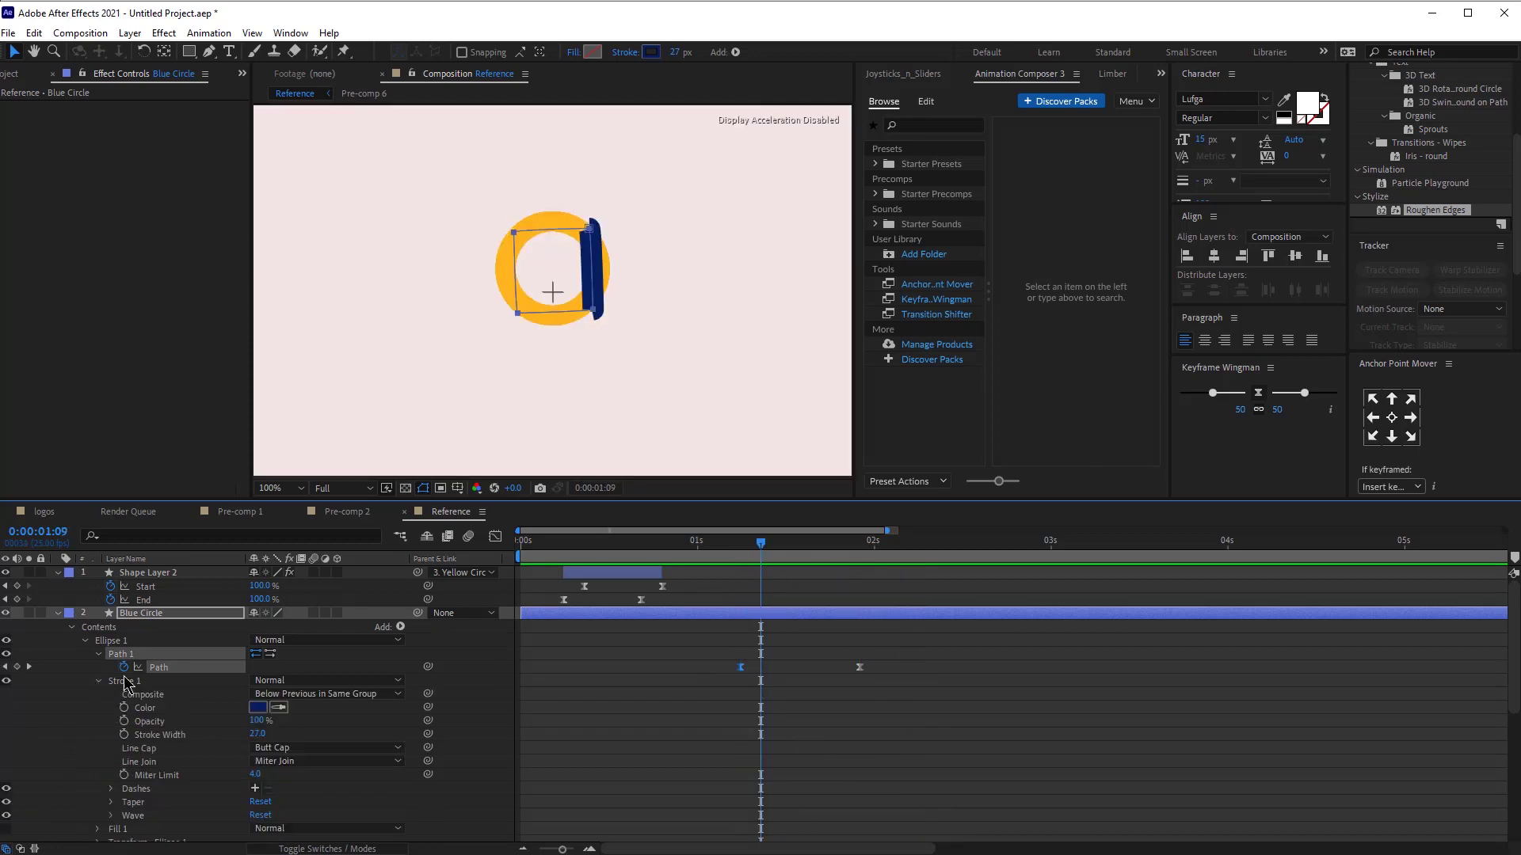
click(289, 750)
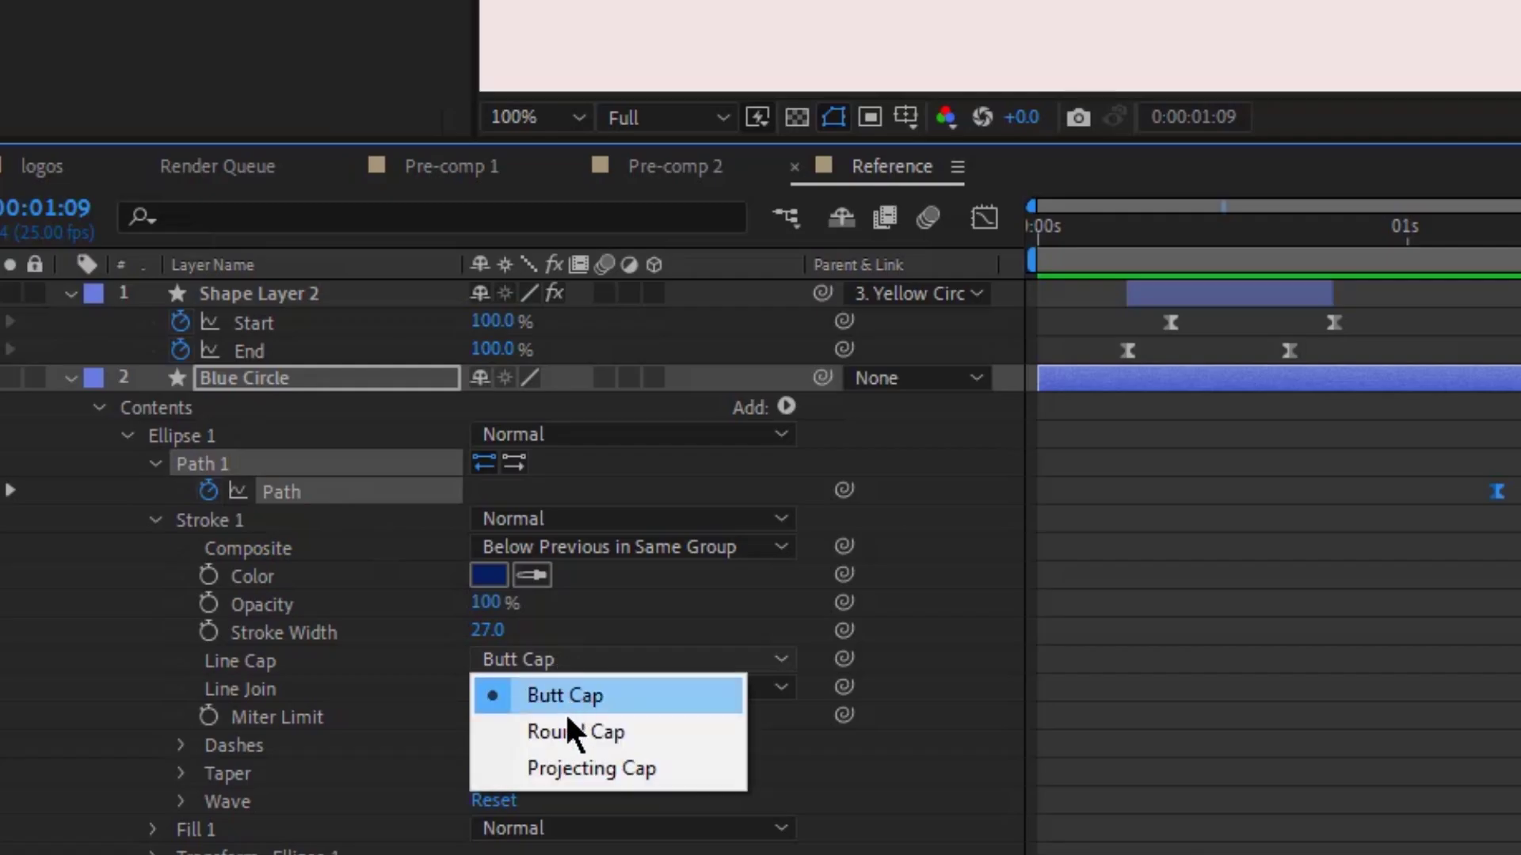
click(297, 782)
click(302, 763)
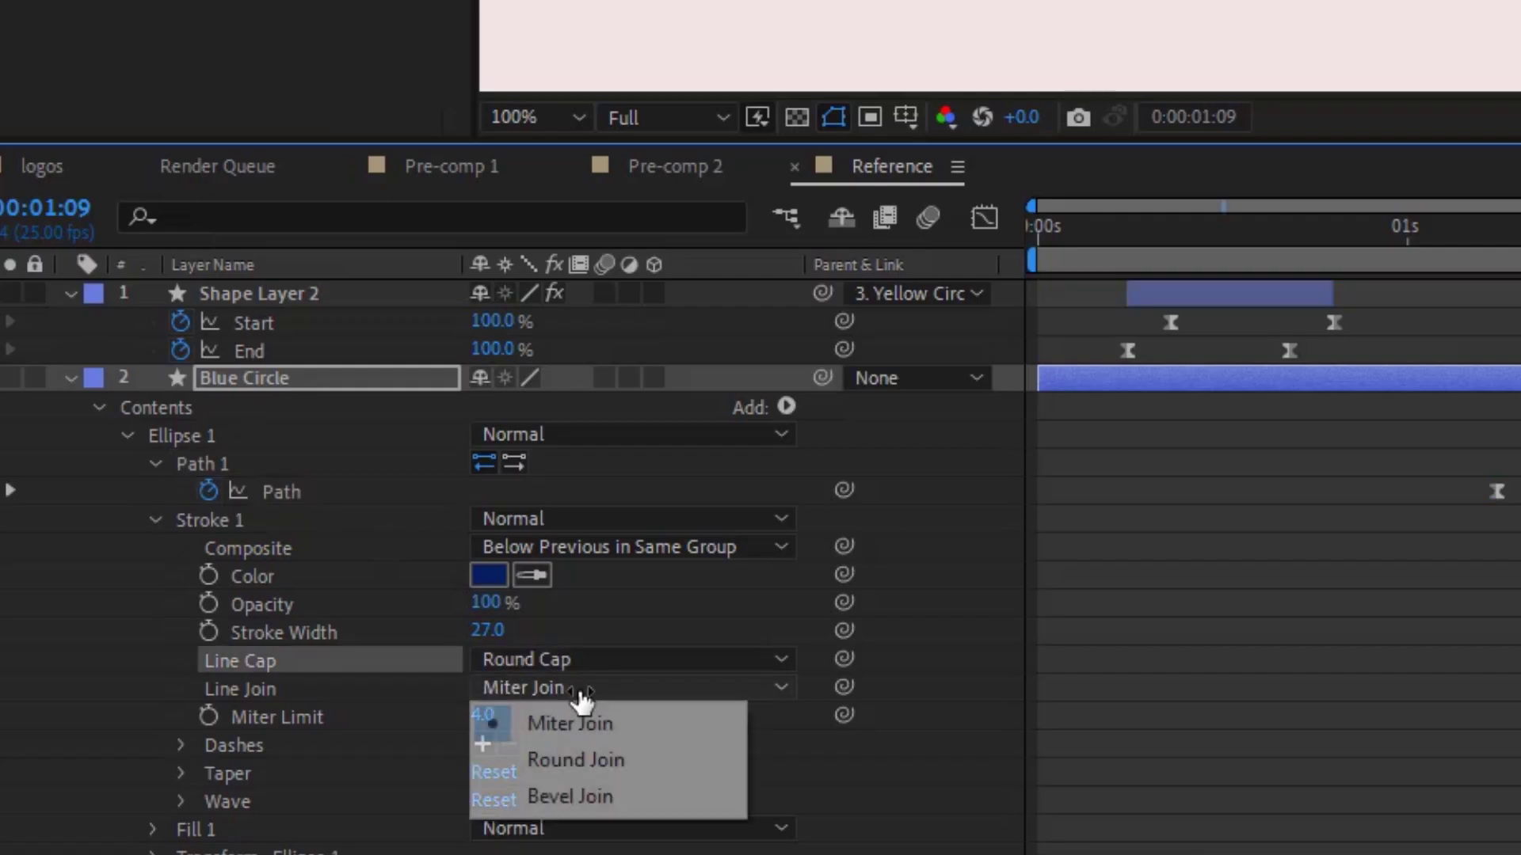
click(586, 762)
key(u)
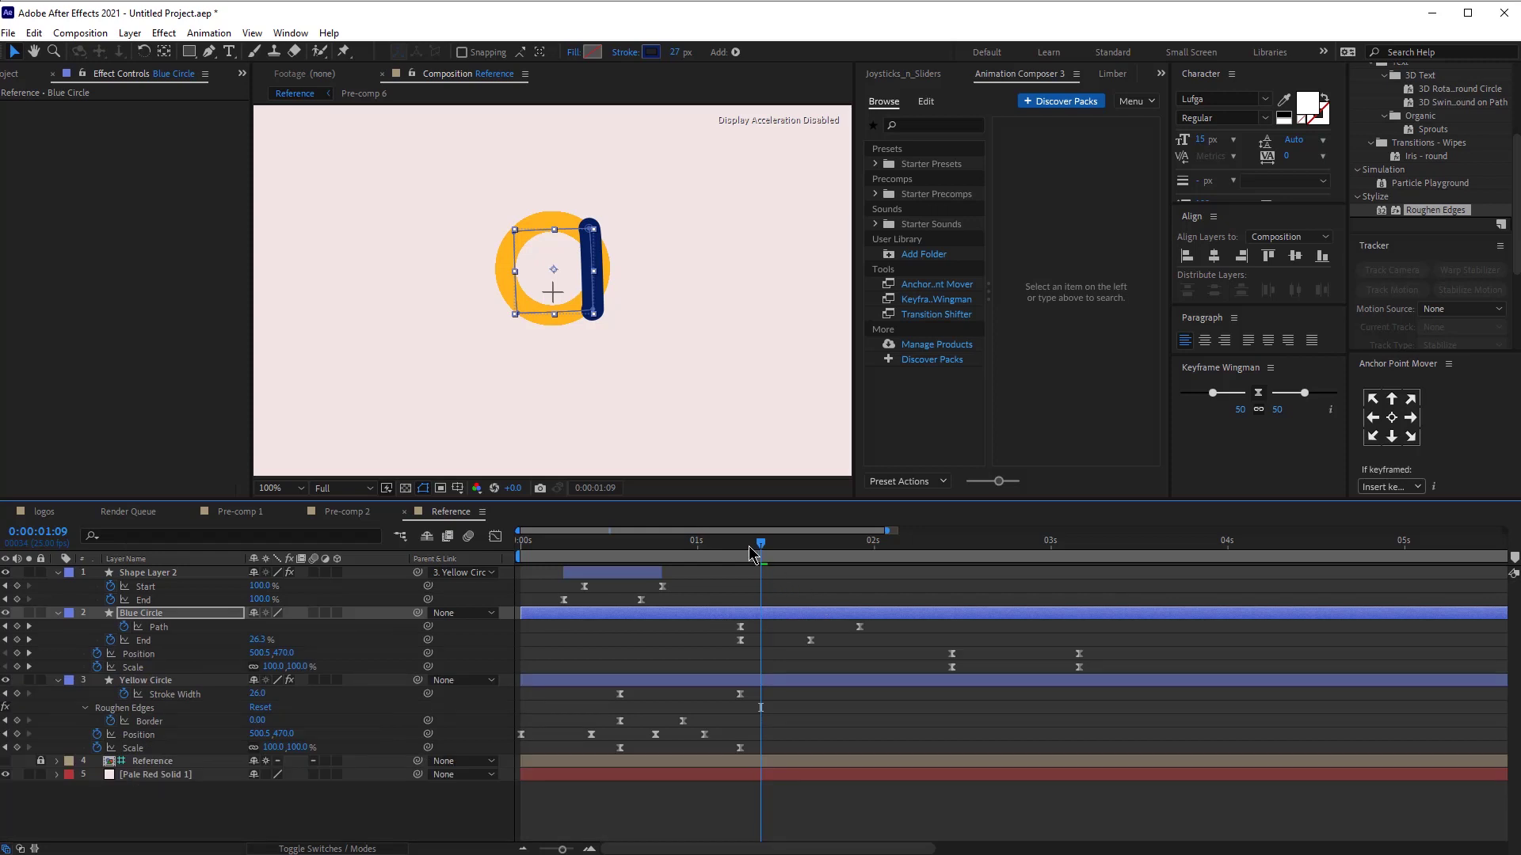
- Move Blue Circle's ending trim keyframe to about 0:00:01:23 and its Path keyframes to about 0:00:01:15 and 0:00:02:07, previewing the timing
drag(750, 552, 743, 552)
key(space)
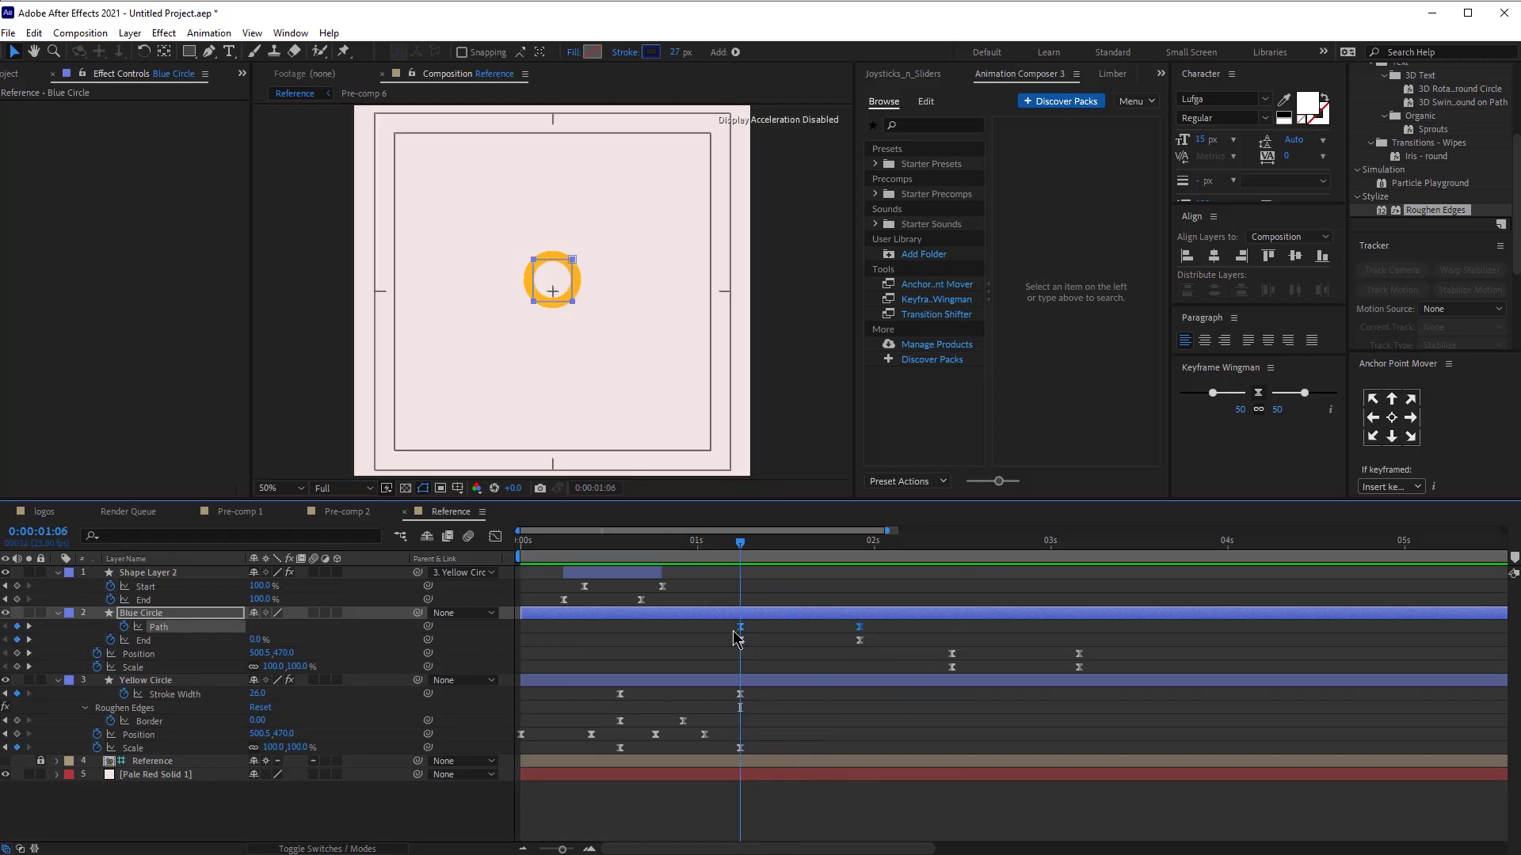
drag(740, 628, 808, 646)
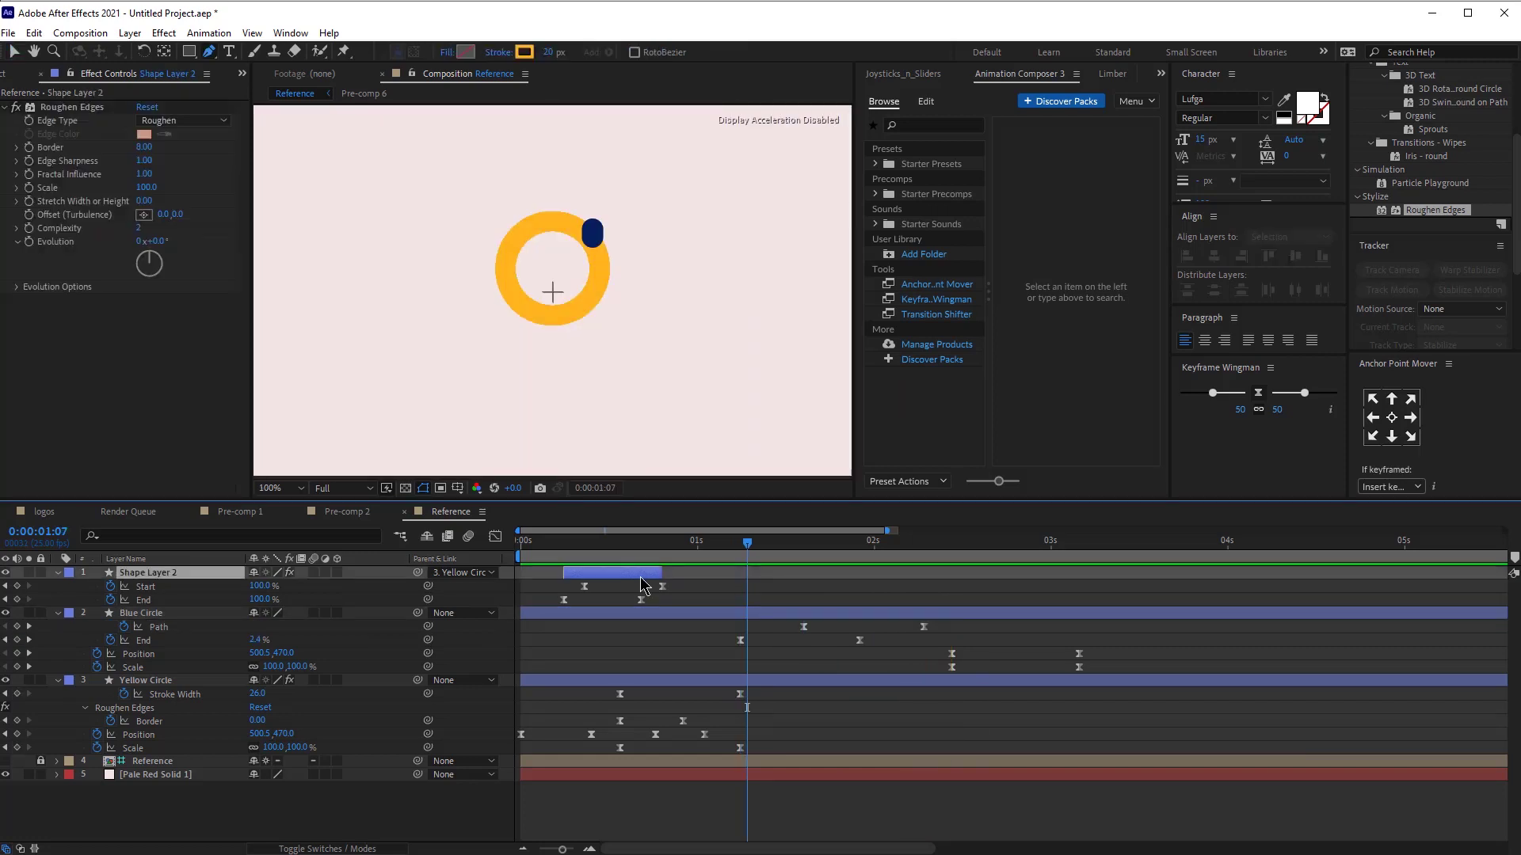
- Duplicate Shape Layer 2 at a later time, rotate the copy to 120°, and place its arc over the yellow ring's upper edge
key(ctrl+d)
drag(636, 586, 776, 588)
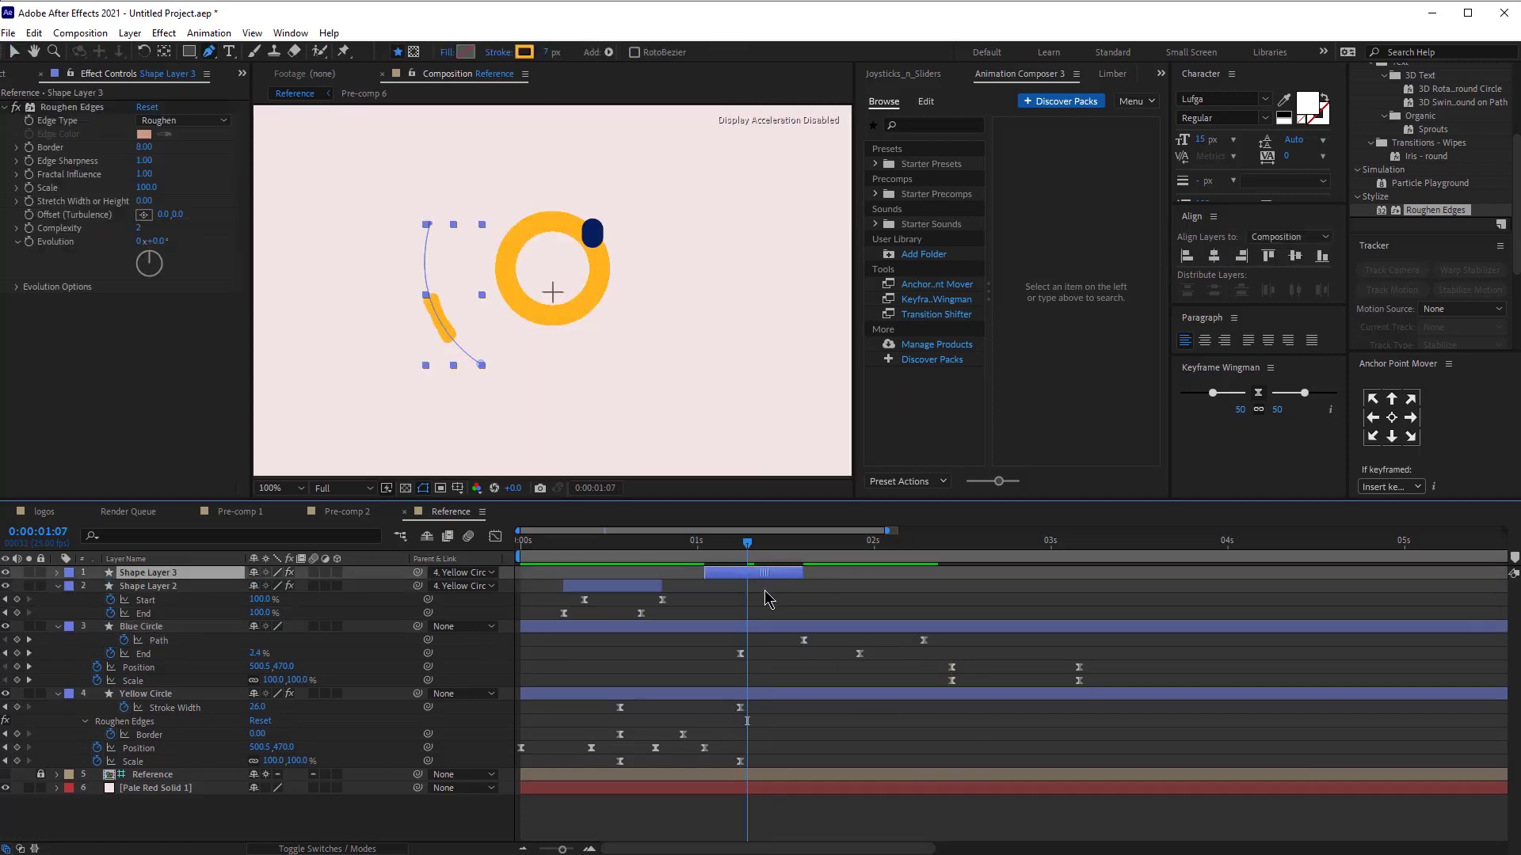
key(r)
drag(269, 586, 364, 587)
key(v)
mouse_move(588, 238)
mouse_down()
mouse_move(655, 236)
mouse_move(592, 224)
mouse_up()
drag(517, 149, 568, 154)
drag(490, 201, 494, 240)
drag(567, 154, 516, 148)
- Recolor Shape Layer 3's stroke with the navy sampled from the blue ring, and shift the layer to start at about 0:00:00:20
click(651, 53)
click(1161, 435)
click(592, 234)
click(1186, 355)
drag(776, 572, 734, 573)
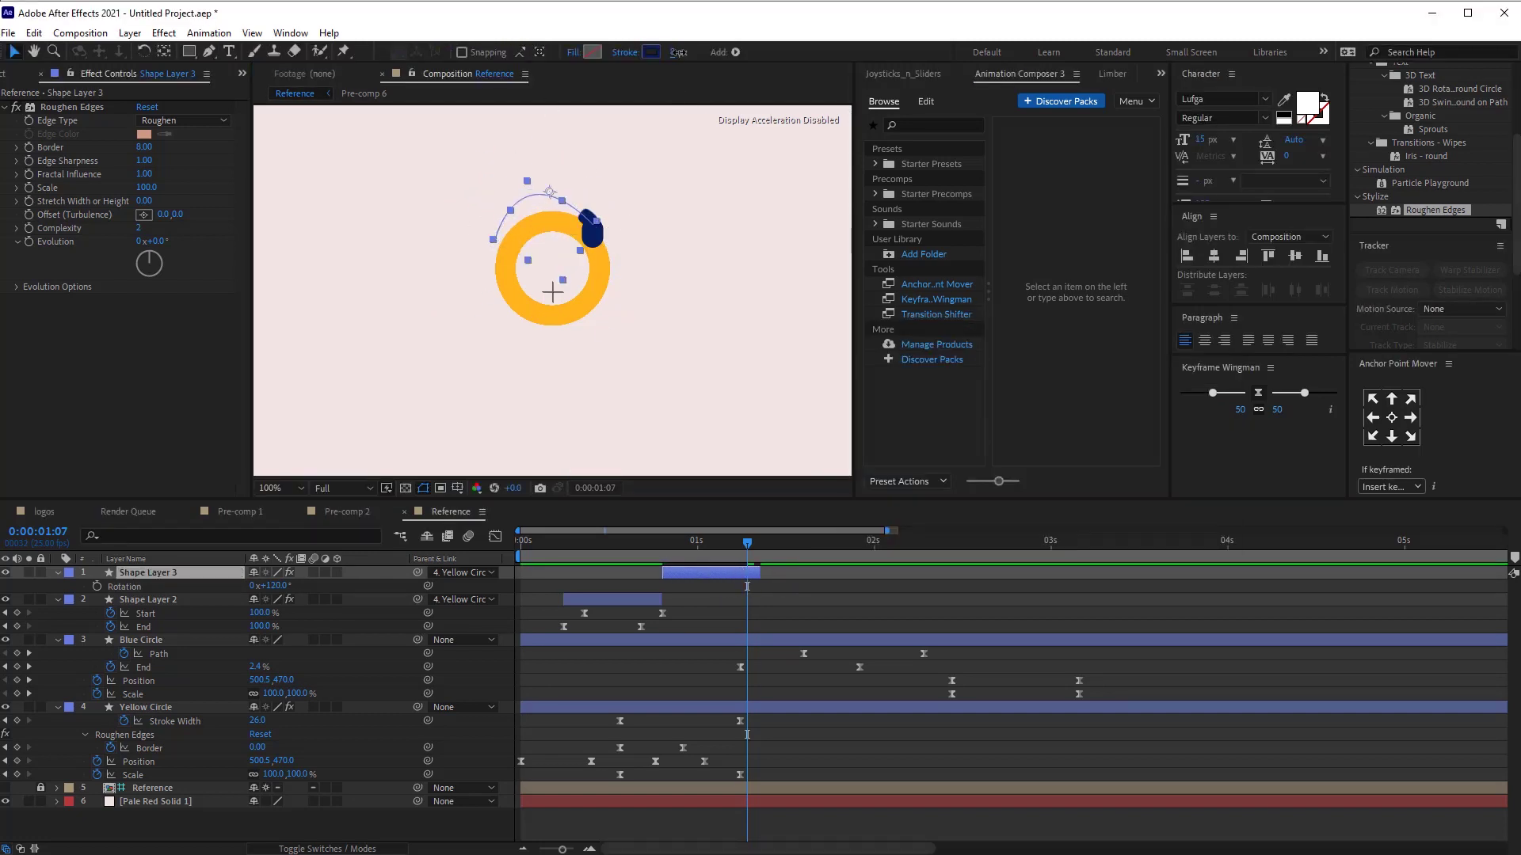
- Set Shape Layer 3's stroke width to 10 px, nudge its arc onto the blue stroke's start, and preview the motion
drag(678, 52, 683, 52)
drag(592, 224, 595, 229)
drag(690, 546, 560, 545)
key(space)
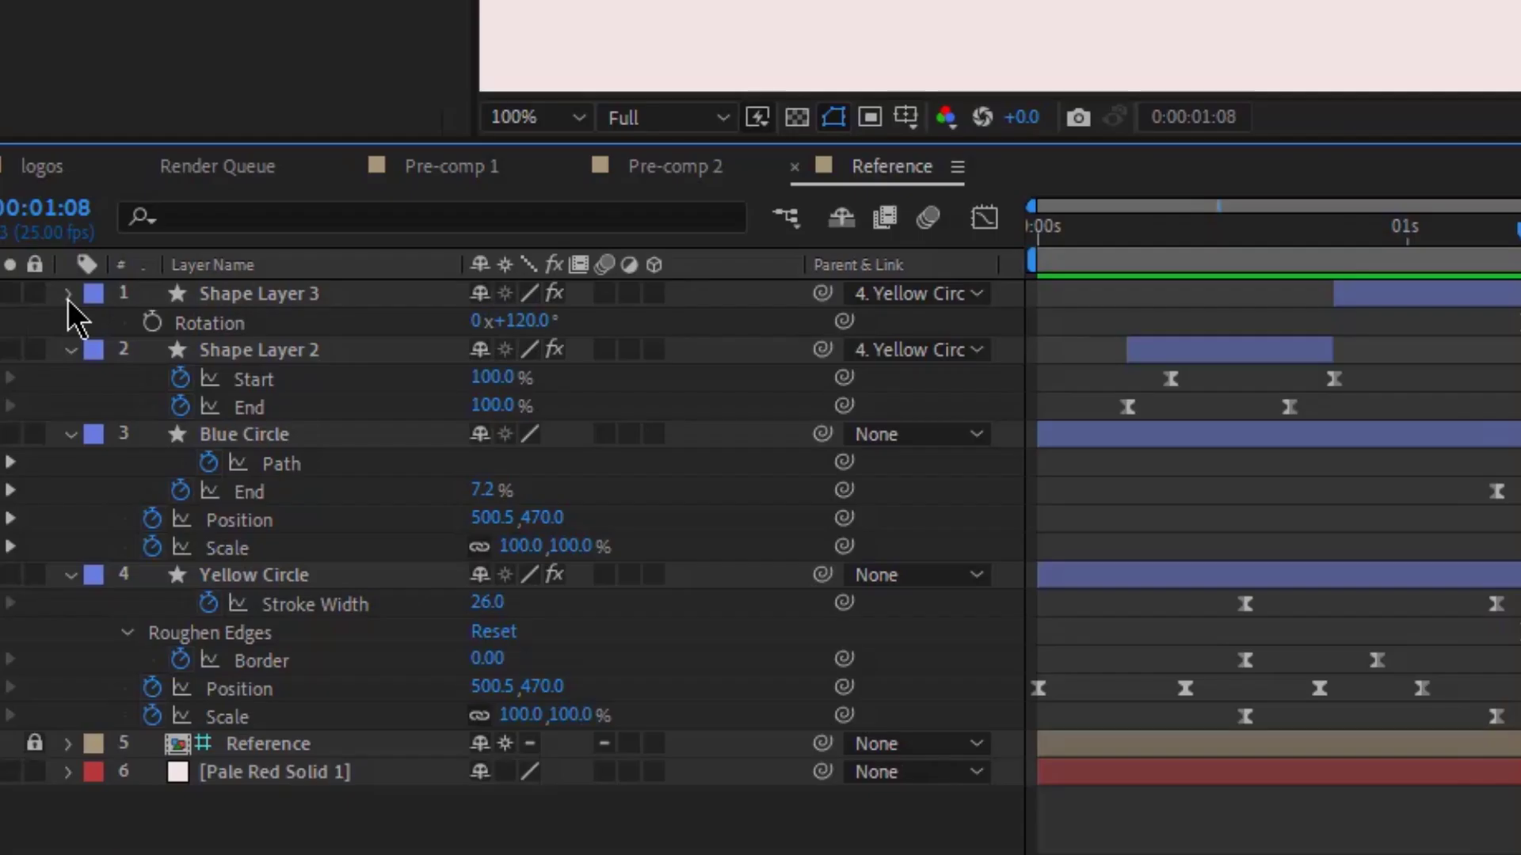
- Keyframe Shape Layer 3's stroke width from 7 px at 0:00:01:01 to 10 px at 0:00:01:08, and preview it
double_click(59, 572)
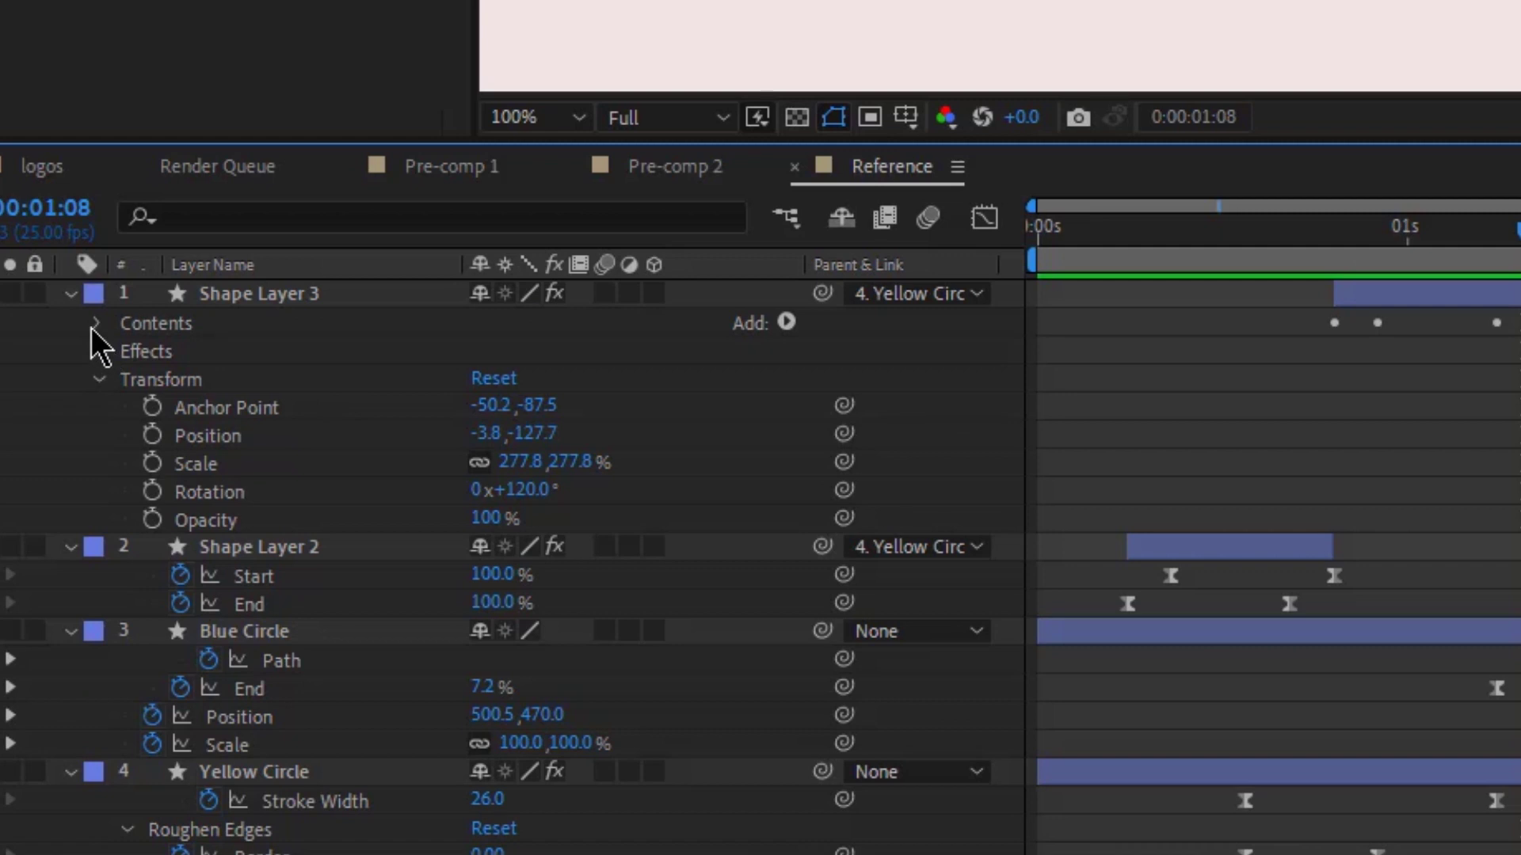
click(95, 324)
click(127, 352)
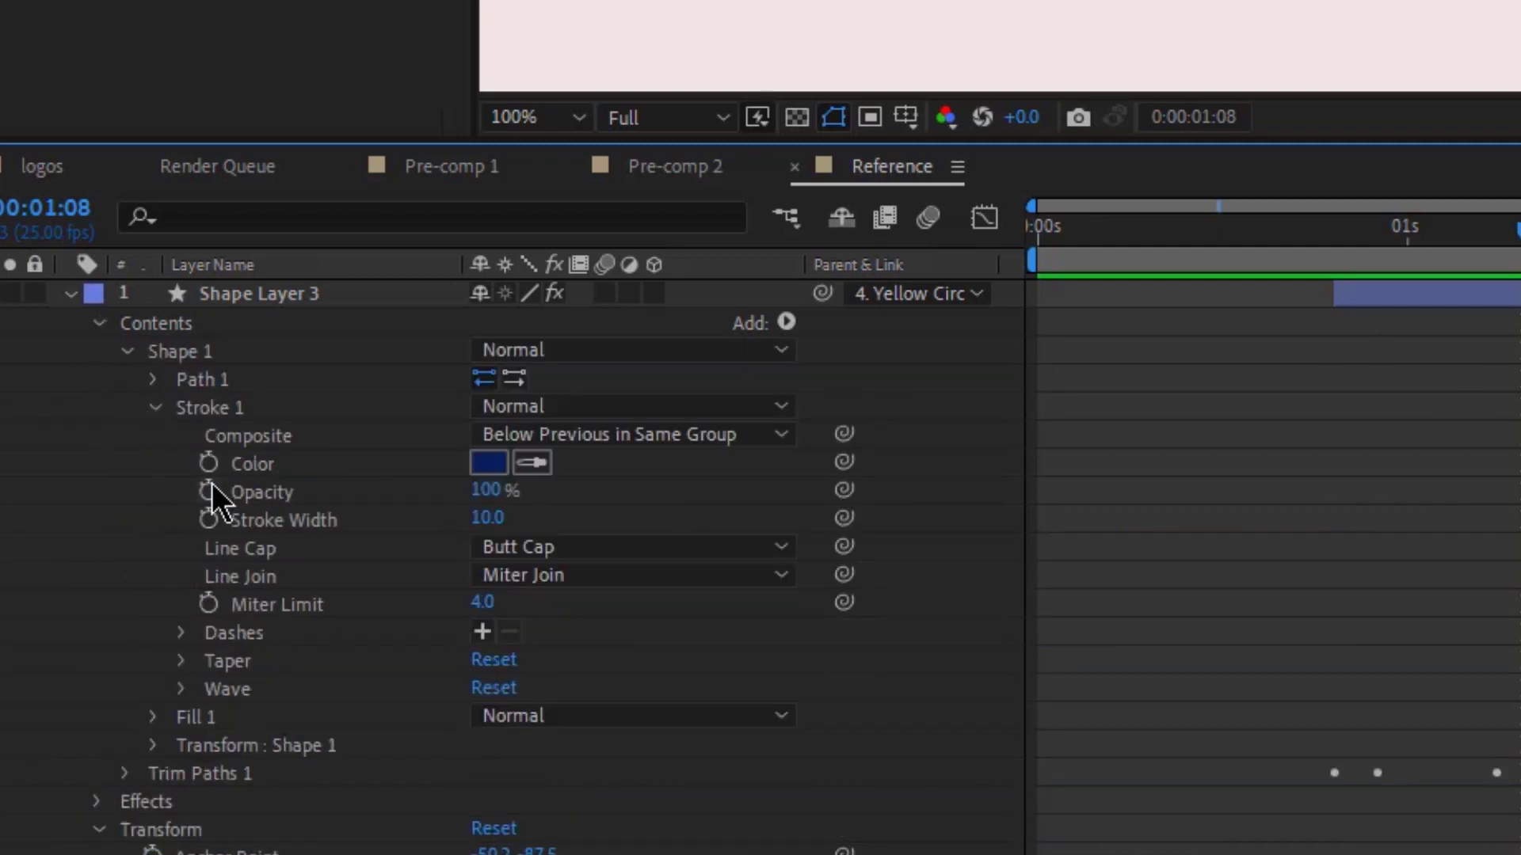
click(213, 516)
drag(736, 550, 703, 553)
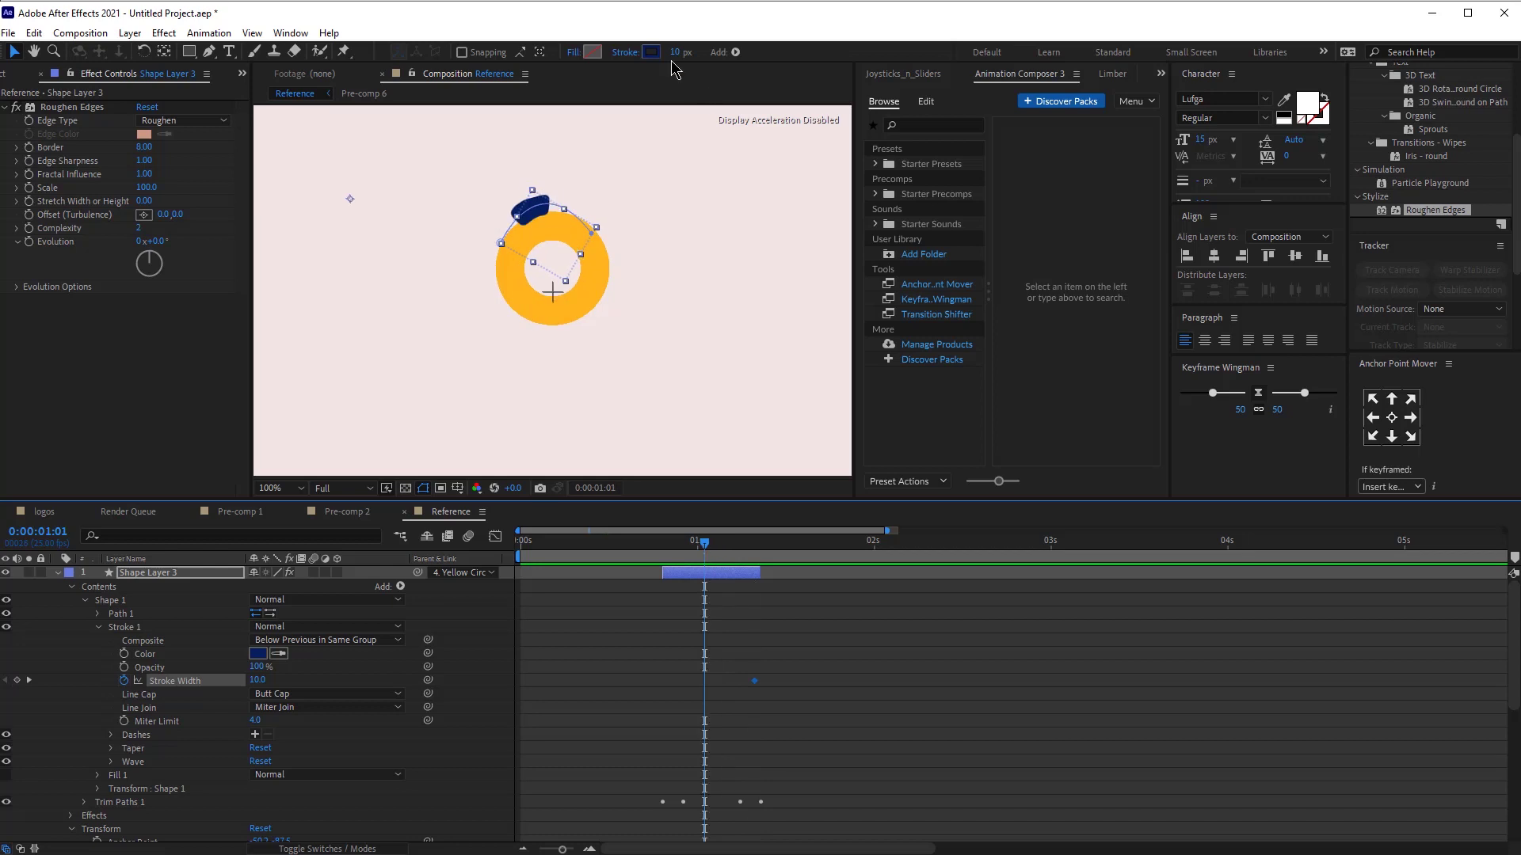
drag(672, 58, 666, 54)
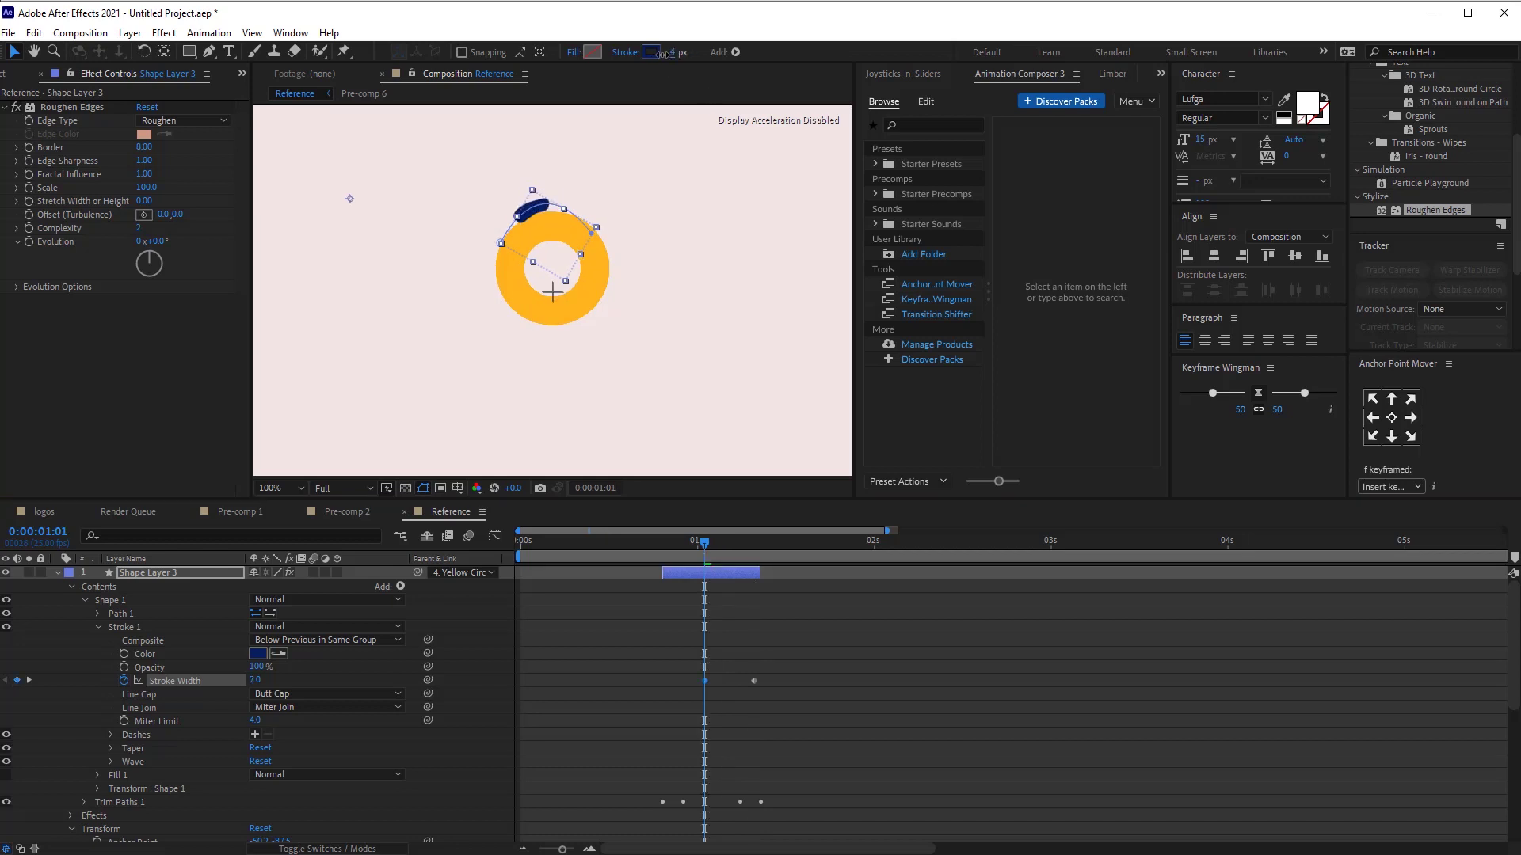
key(space)
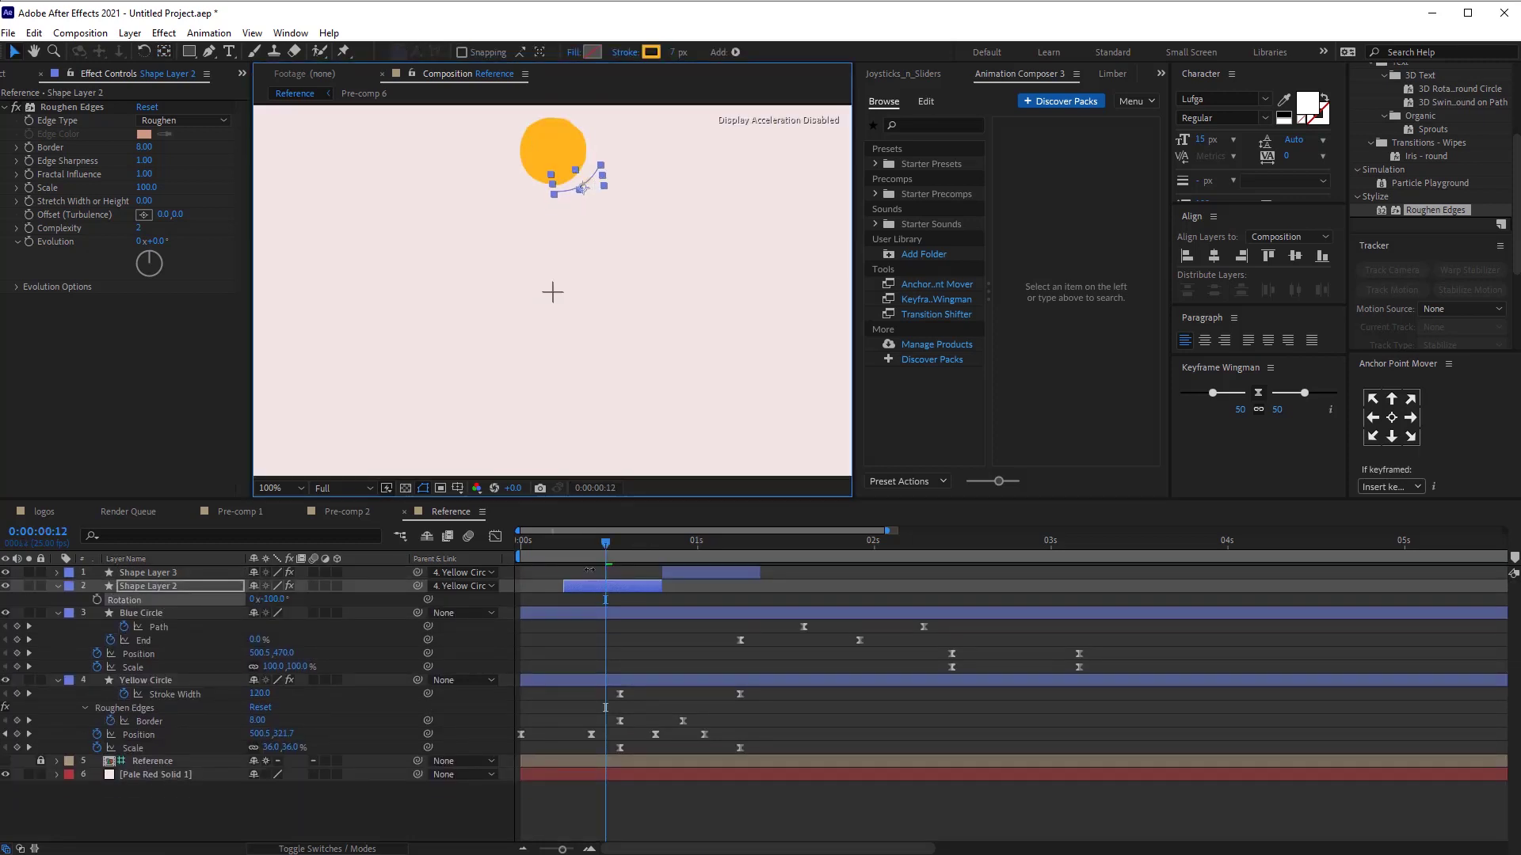
- Move Blue Circle's Position and Scale keyframe pairs to about 0:00:02:06 and 0:00:02:24, previewing the animation
click(569, 548)
key(space)
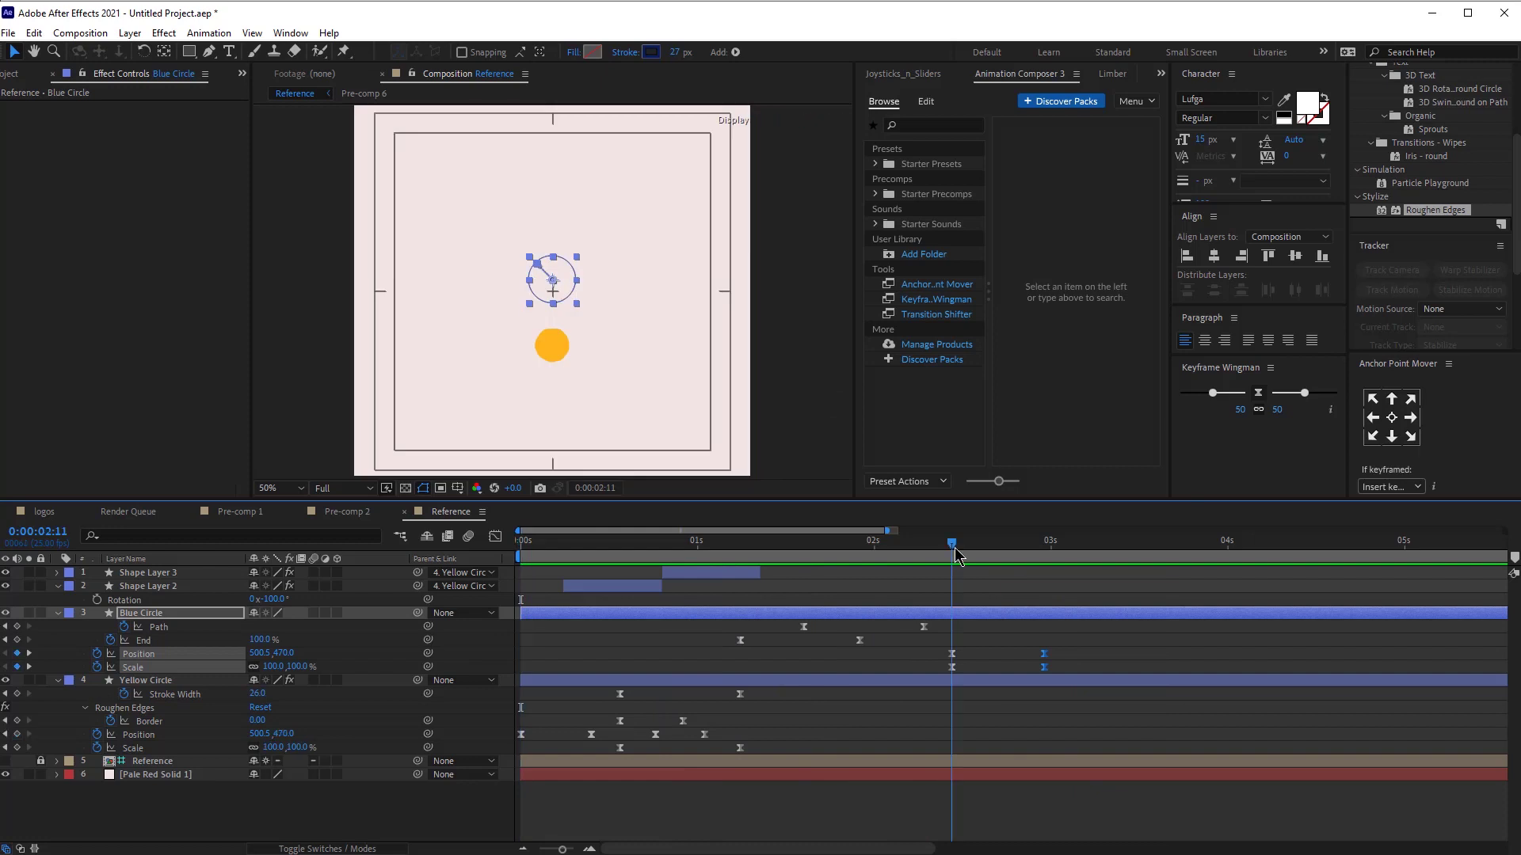
drag(932, 650, 1011, 668)
drag(775, 552, 733, 550)
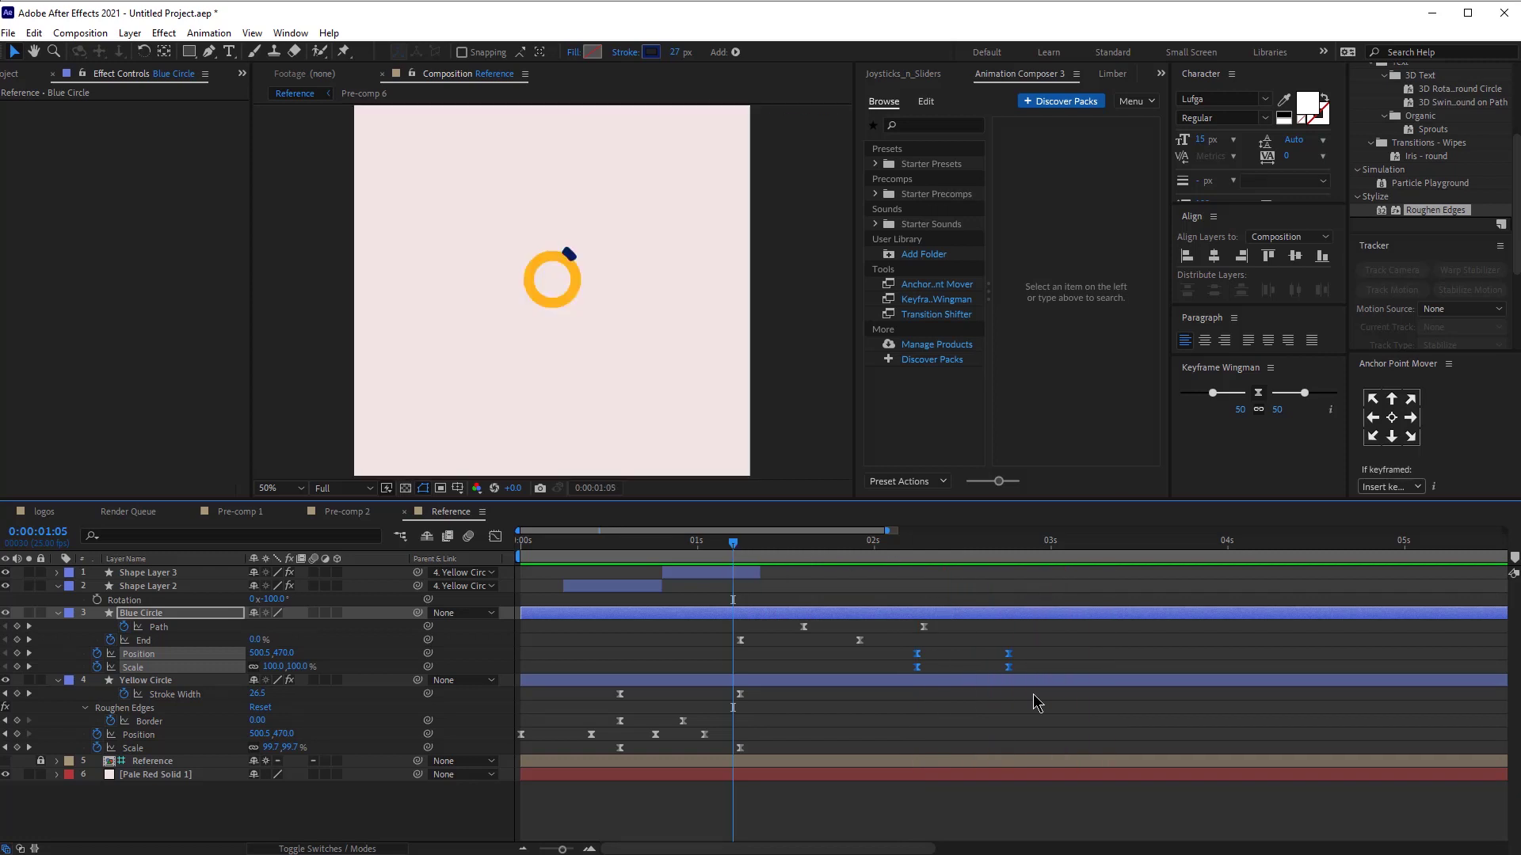
key(space)
click(1046, 548)
drag(1008, 655, 1044, 654)
- Duplicate the Blue Circle layer
click(980, 610)
key(ctrl+d)
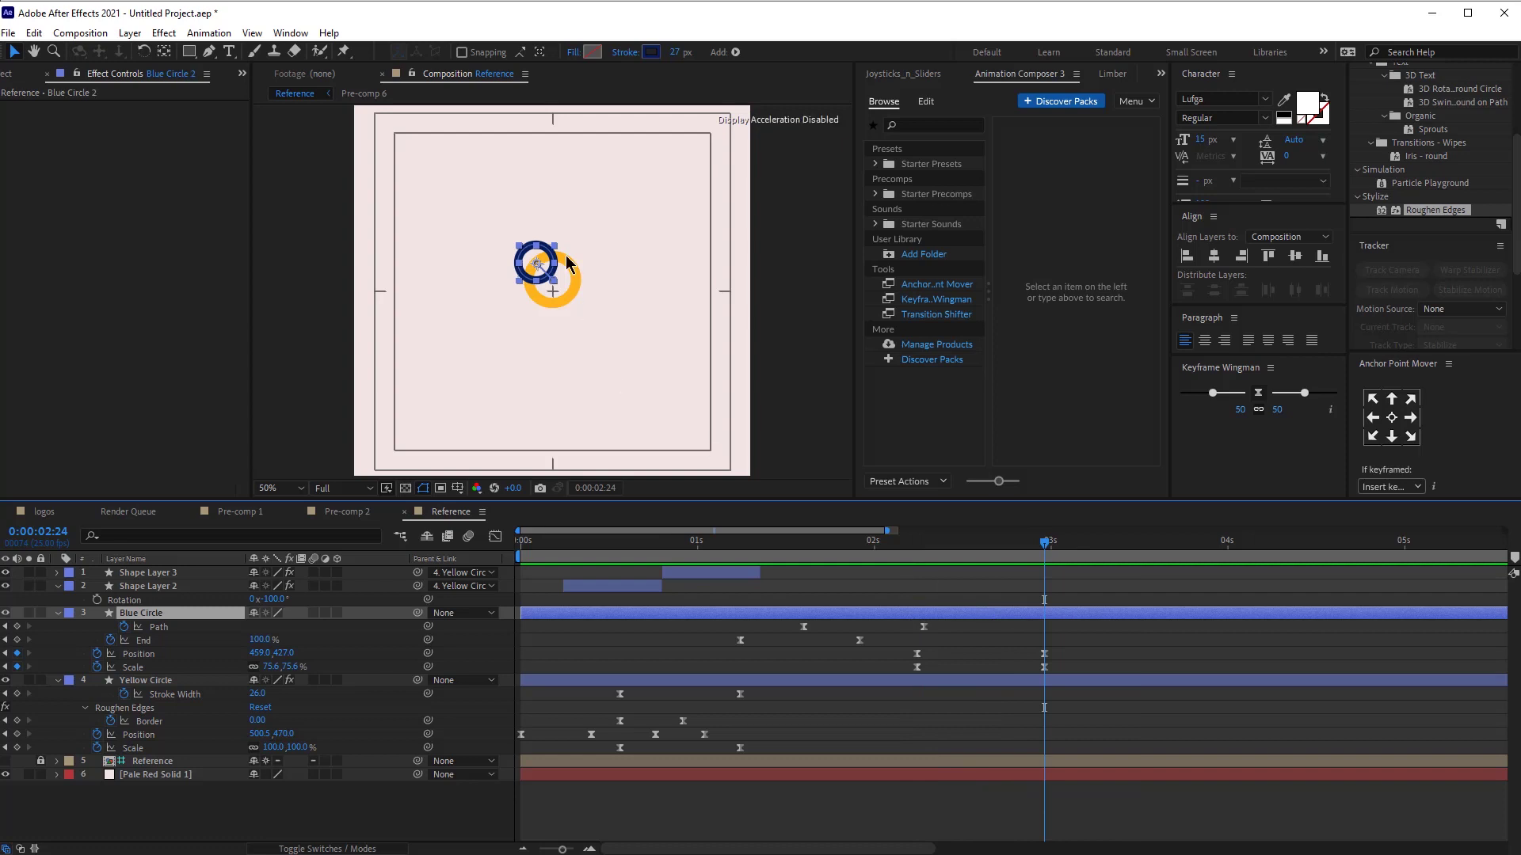
key(period)
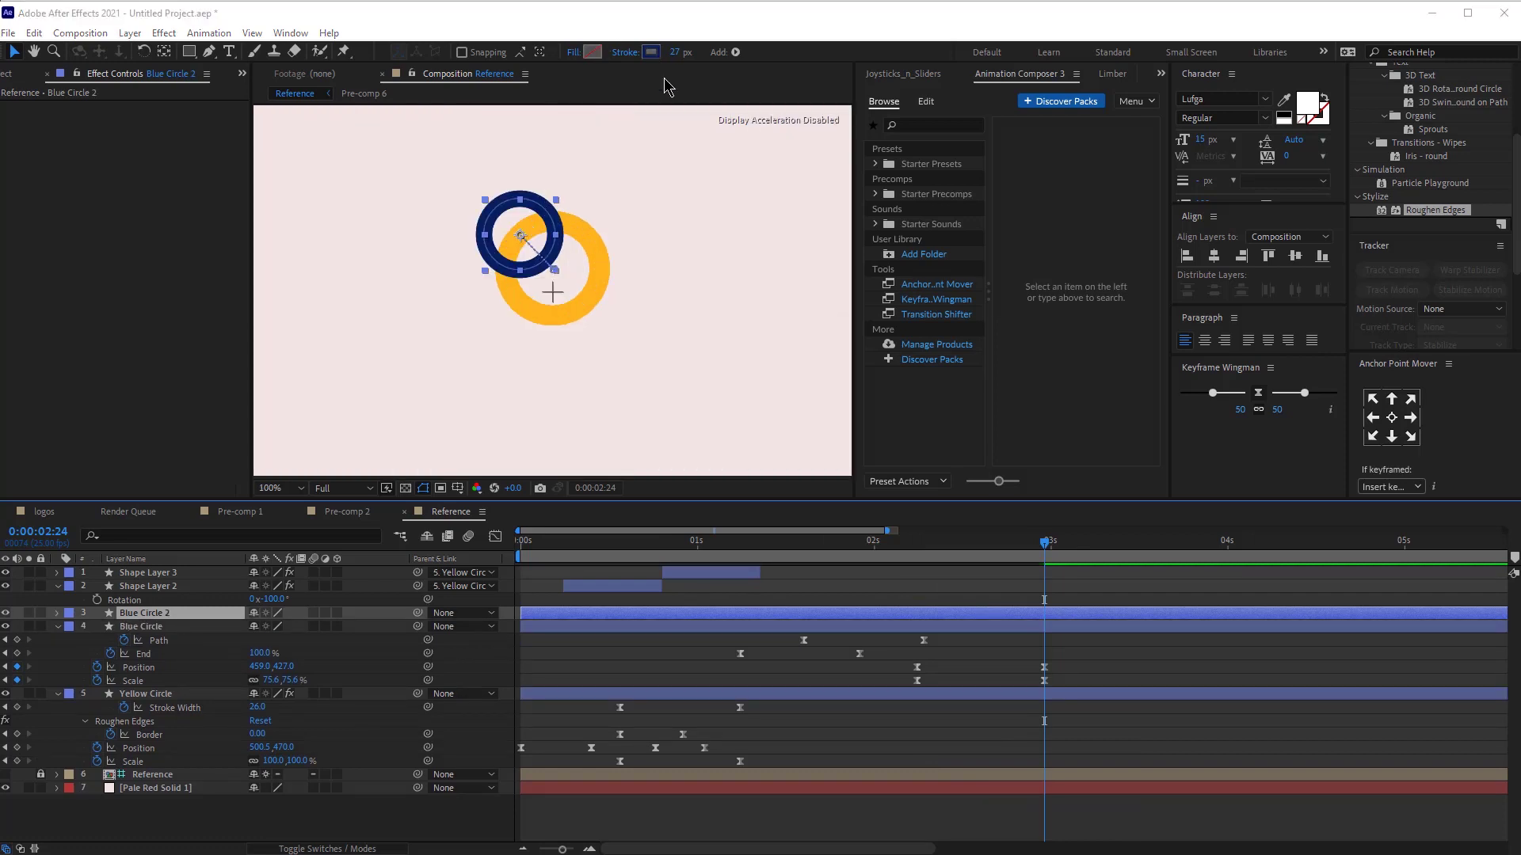
- Change Blue Circle 2's stroke colour to white (FFFFFF)
click(651, 51)
text(FFFFFF)
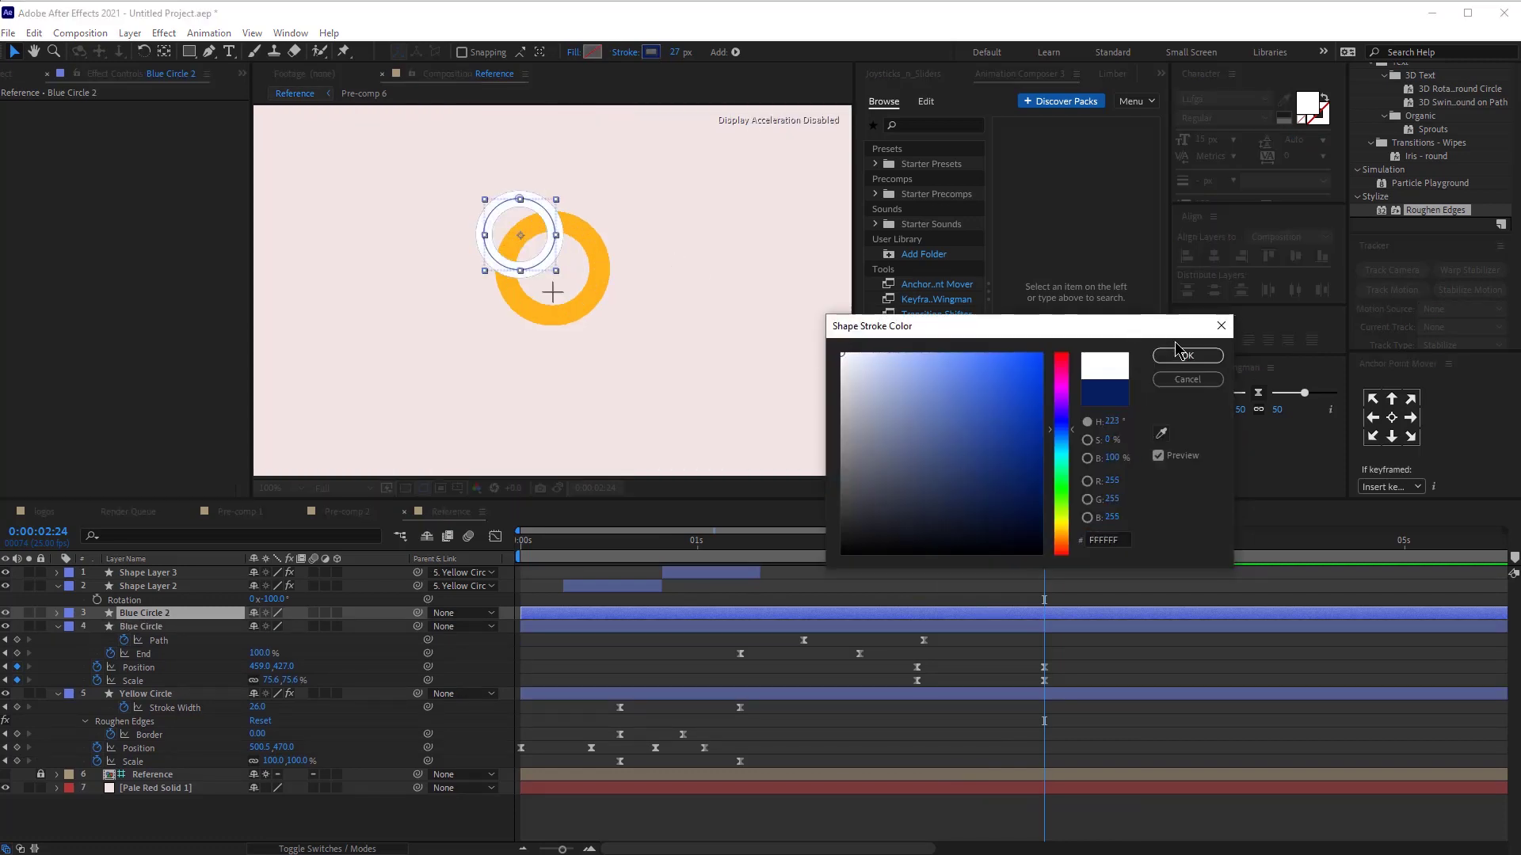
key(Return)
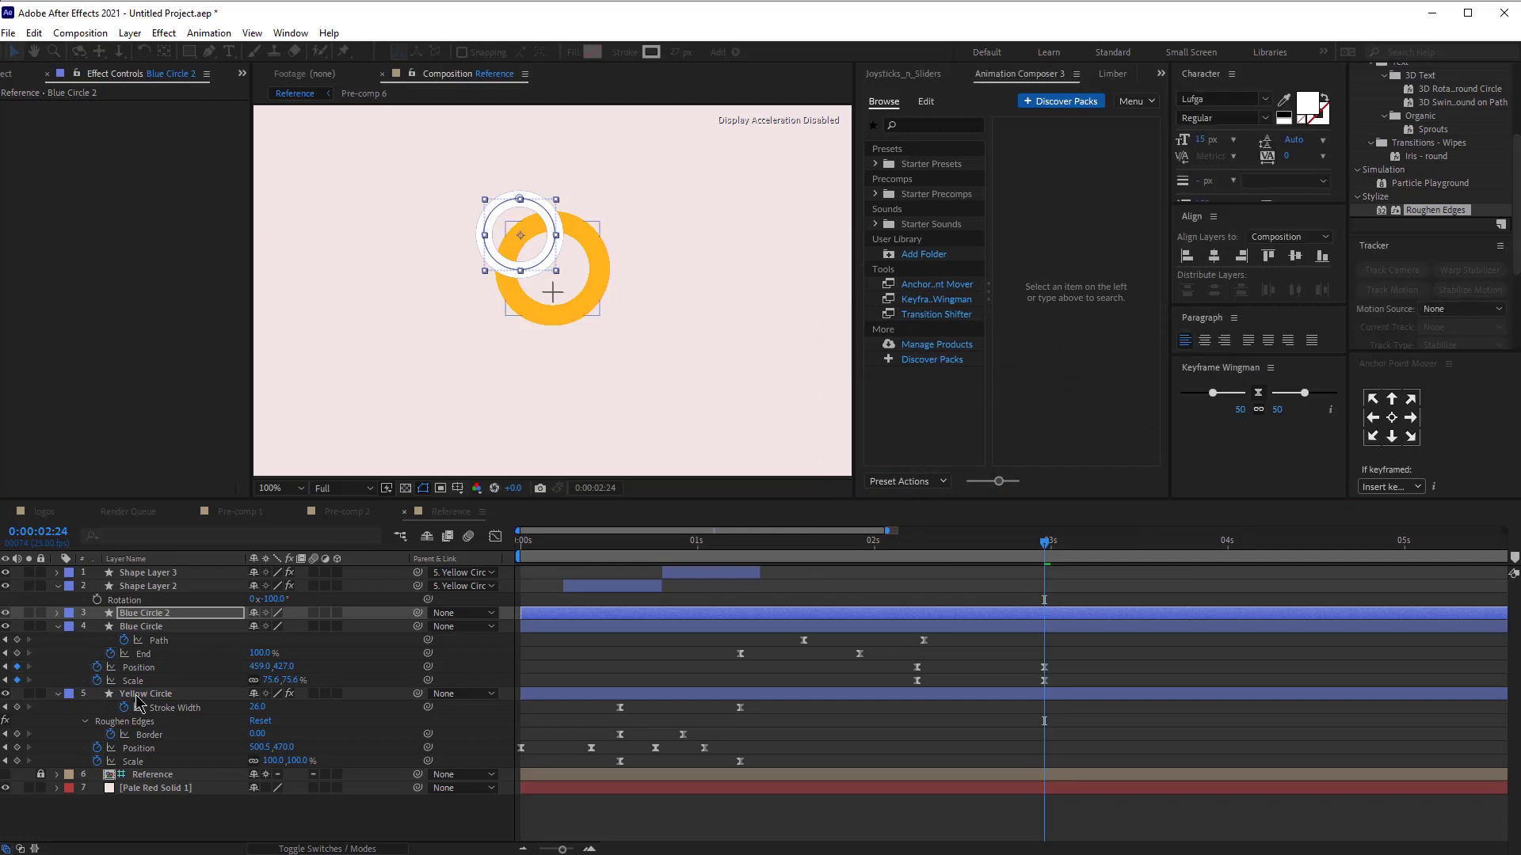
- Alpha-matte Blue Circle 2 with a duplicate of Yellow Circle placed above it, and set Blue Circle 2's stroke width to 28 px
click(138, 697)
drag(145, 694, 162, 610)
click(324, 849)
click(353, 627)
click(365, 670)
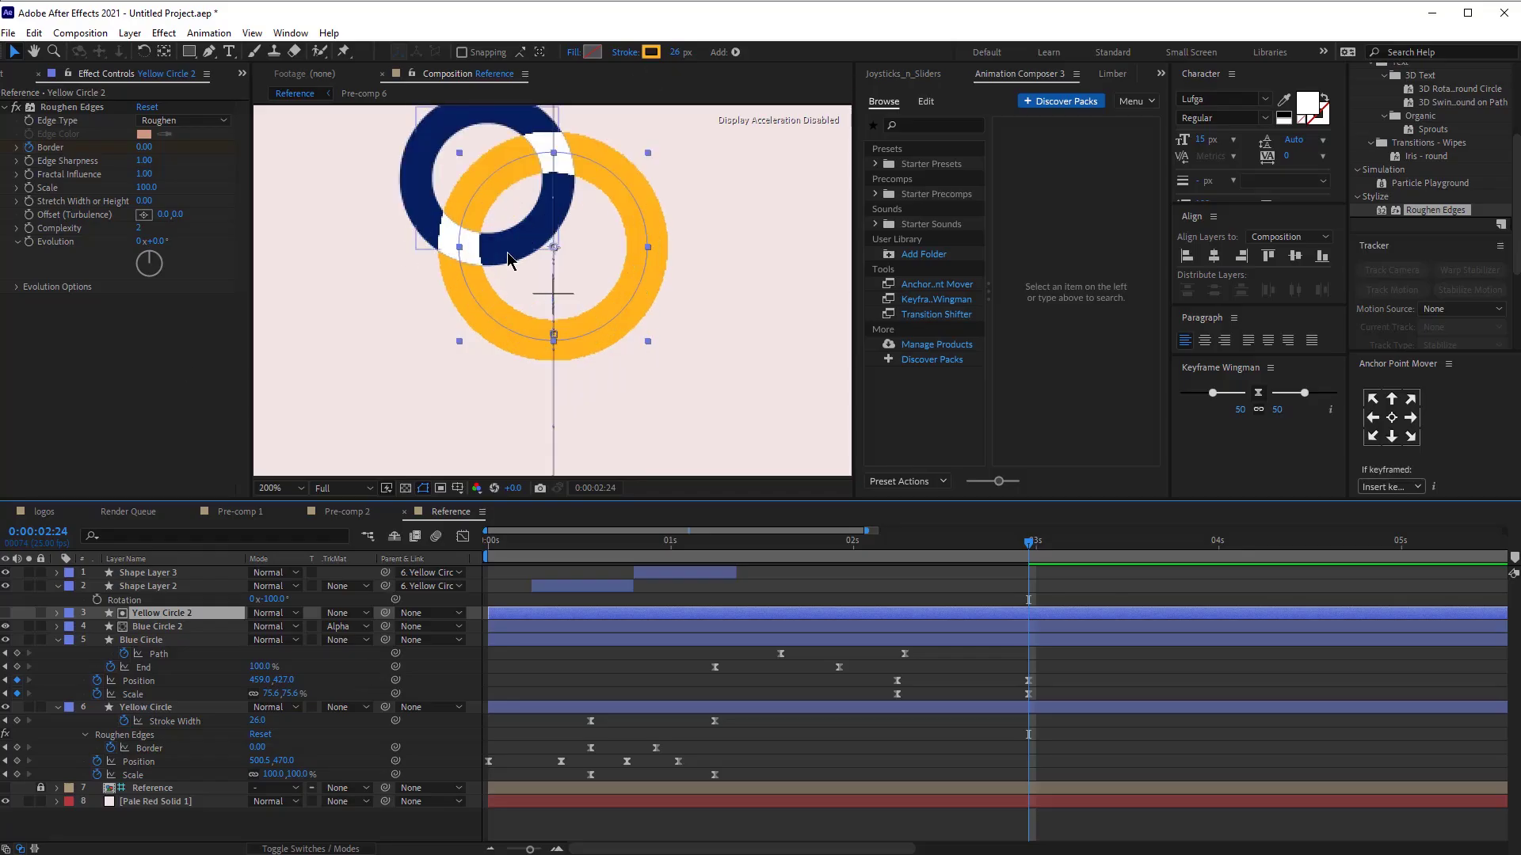
click(162, 626)
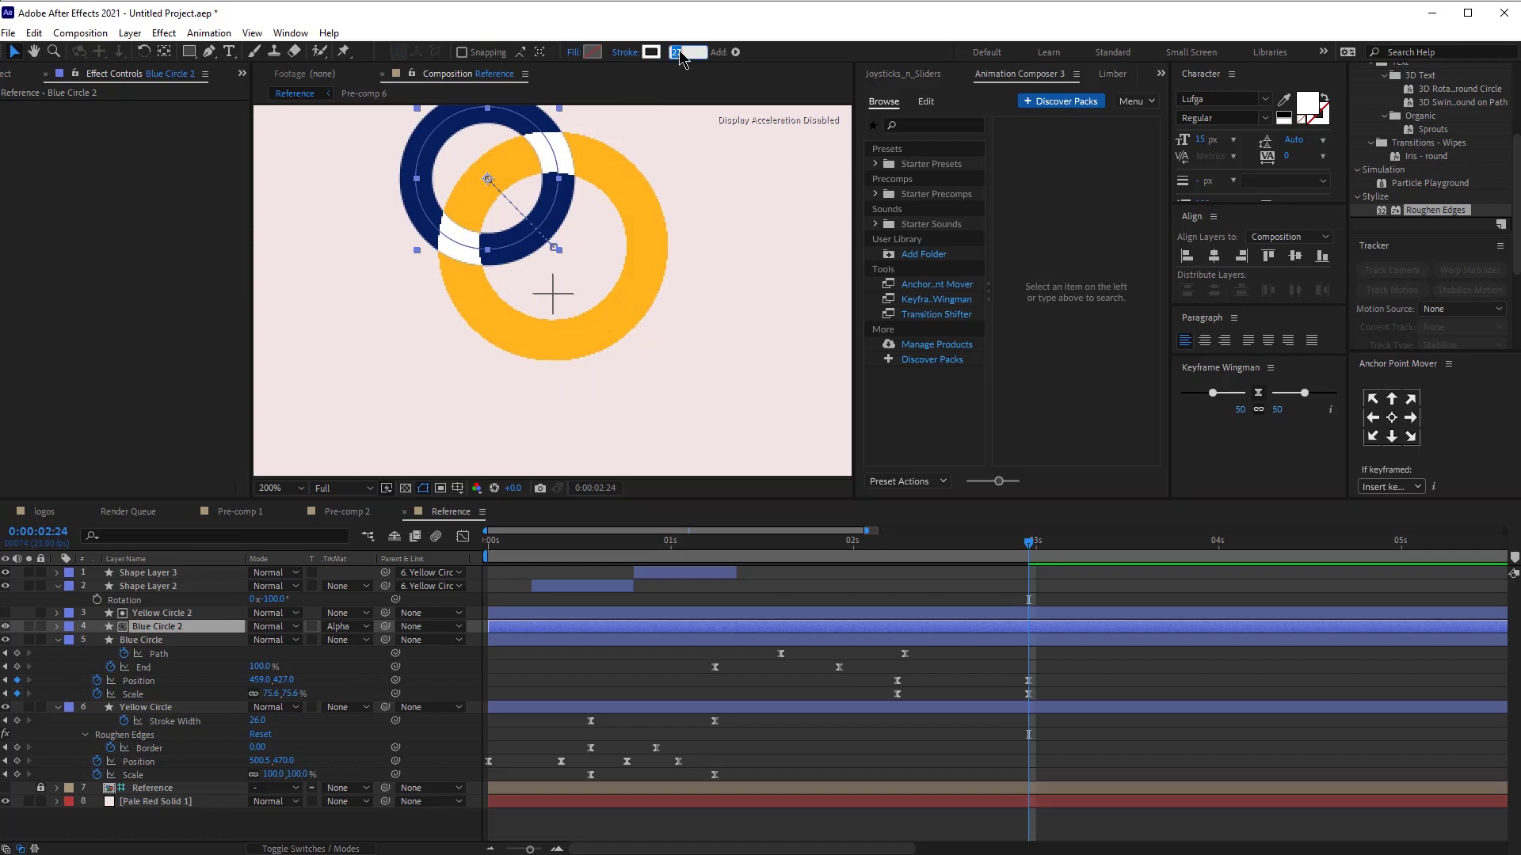
text(28)
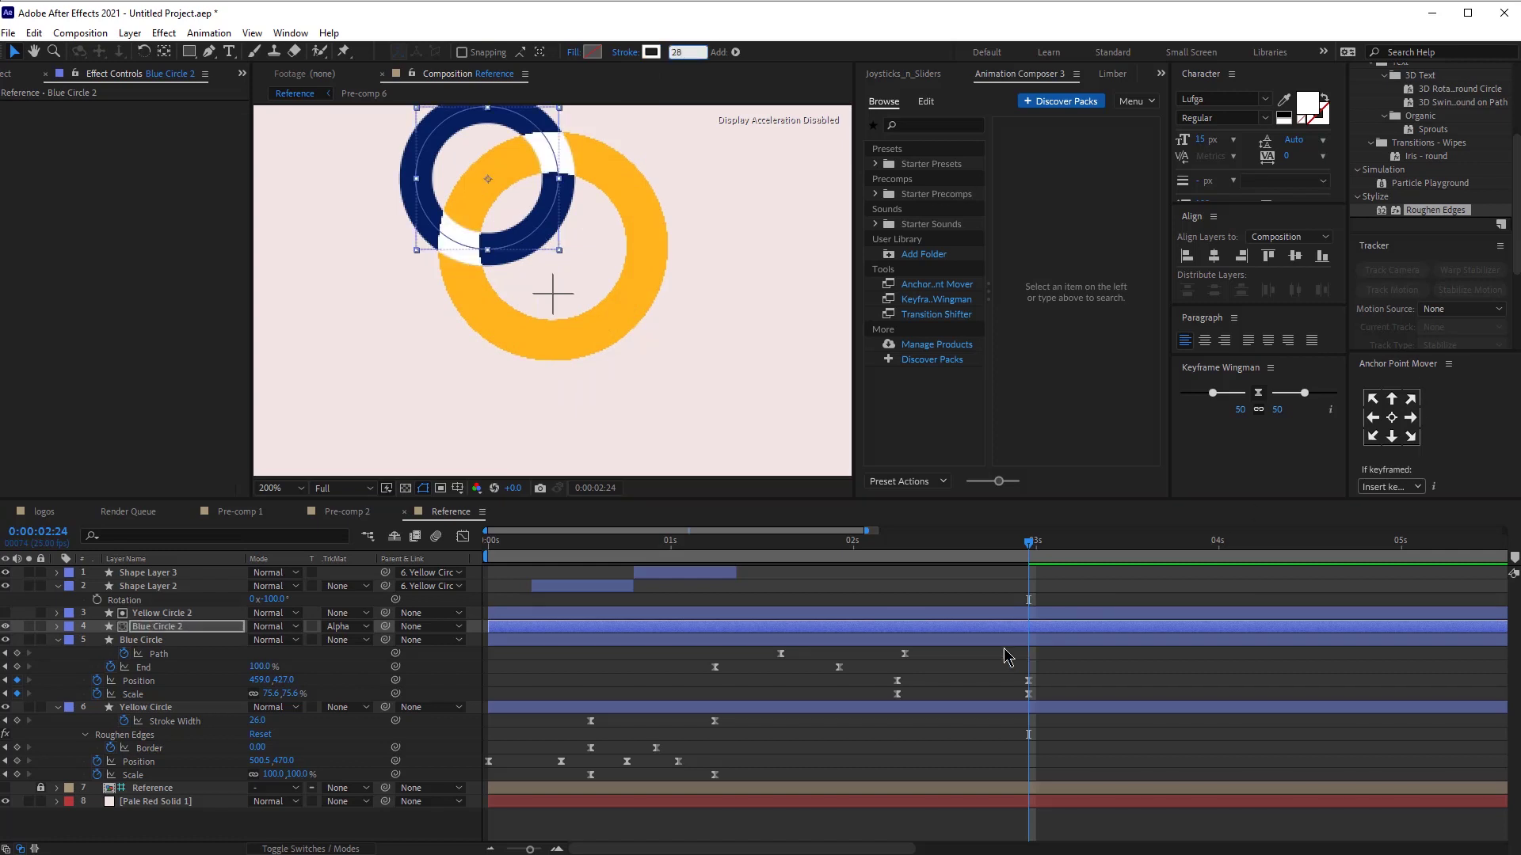
- Keyframe Yellow Circle 2's opacity from 0% to 100% starting around 0:00:02:14, and preview the animation
click(990, 620)
key(u)
key(t)
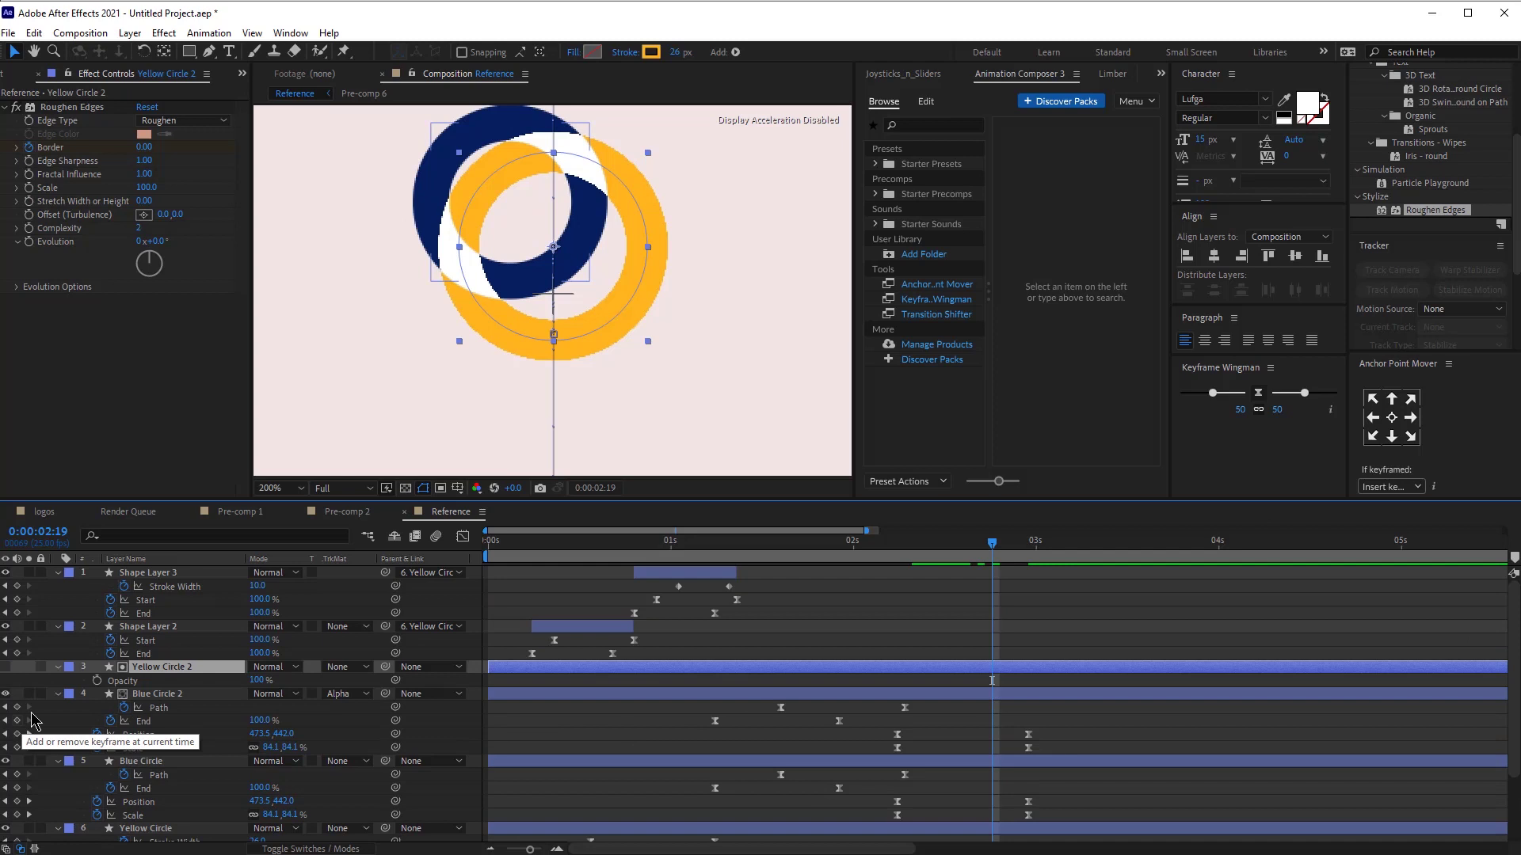
click(96, 680)
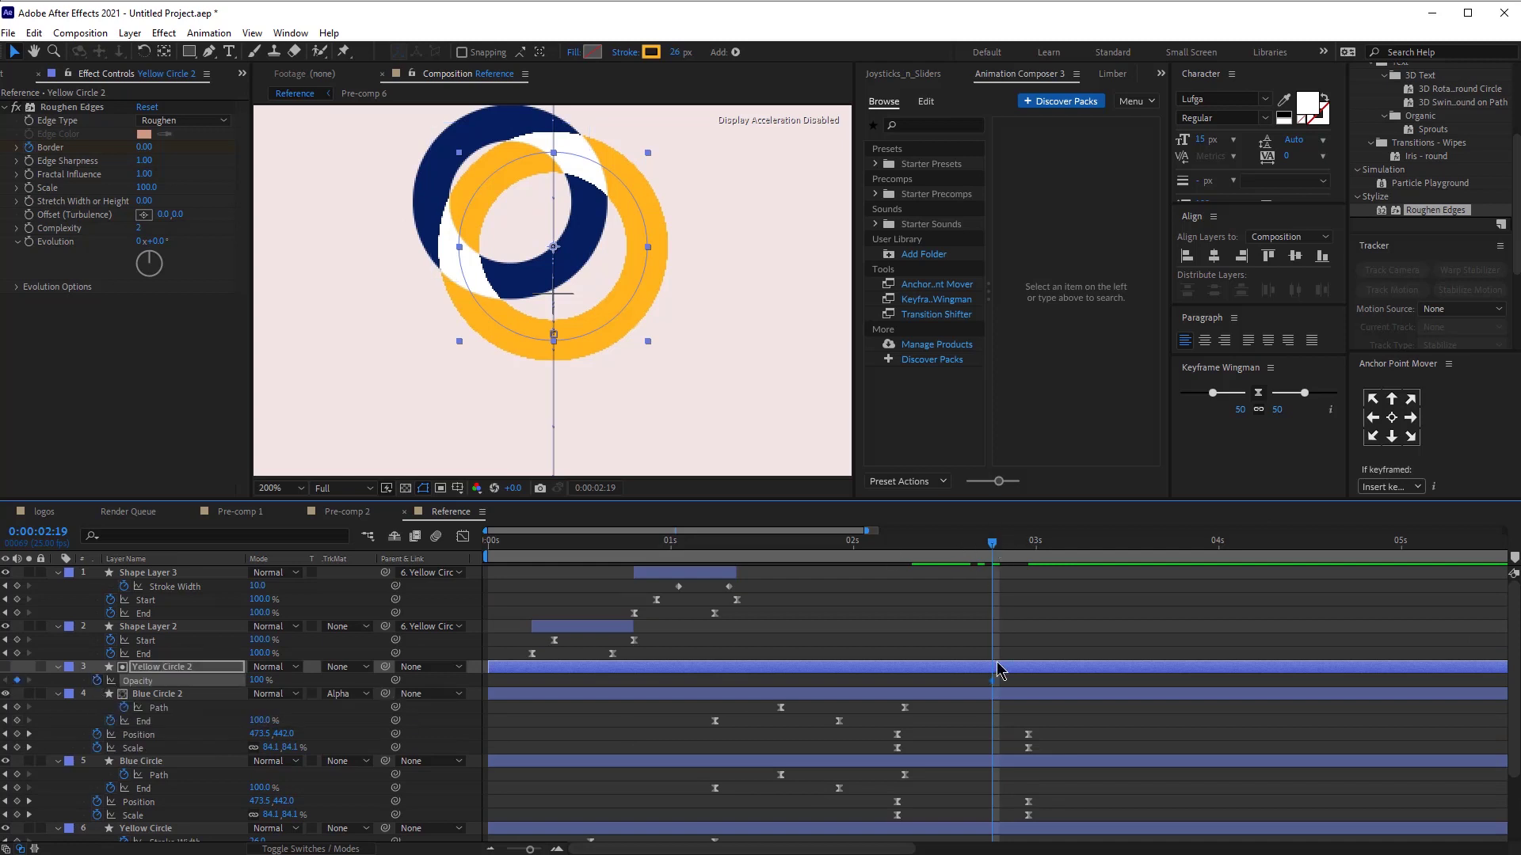
drag(983, 547, 971, 547)
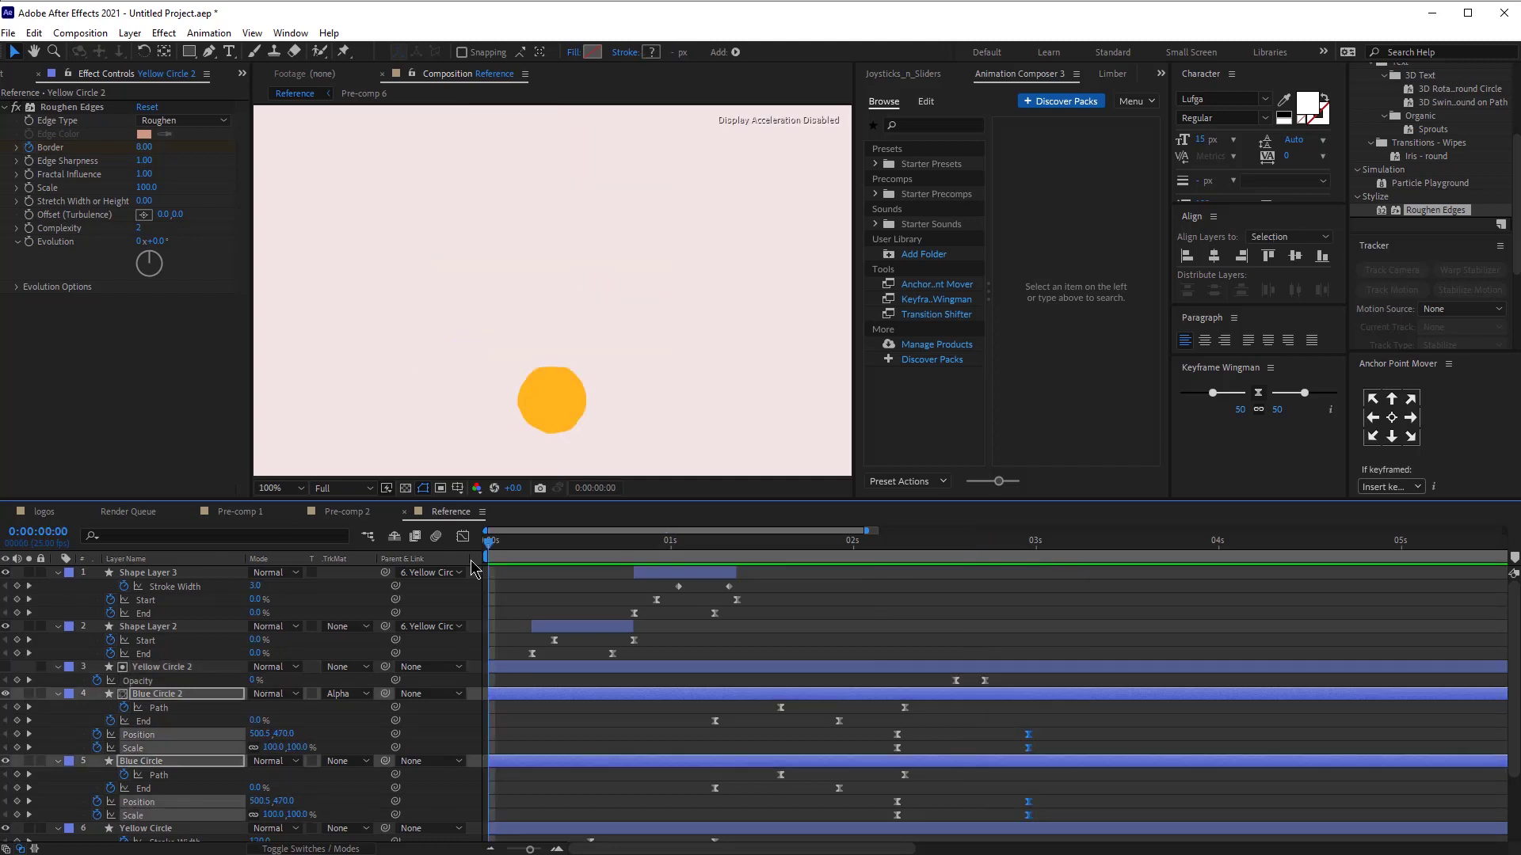
key(space)
scroll(651, 239, down, 1)
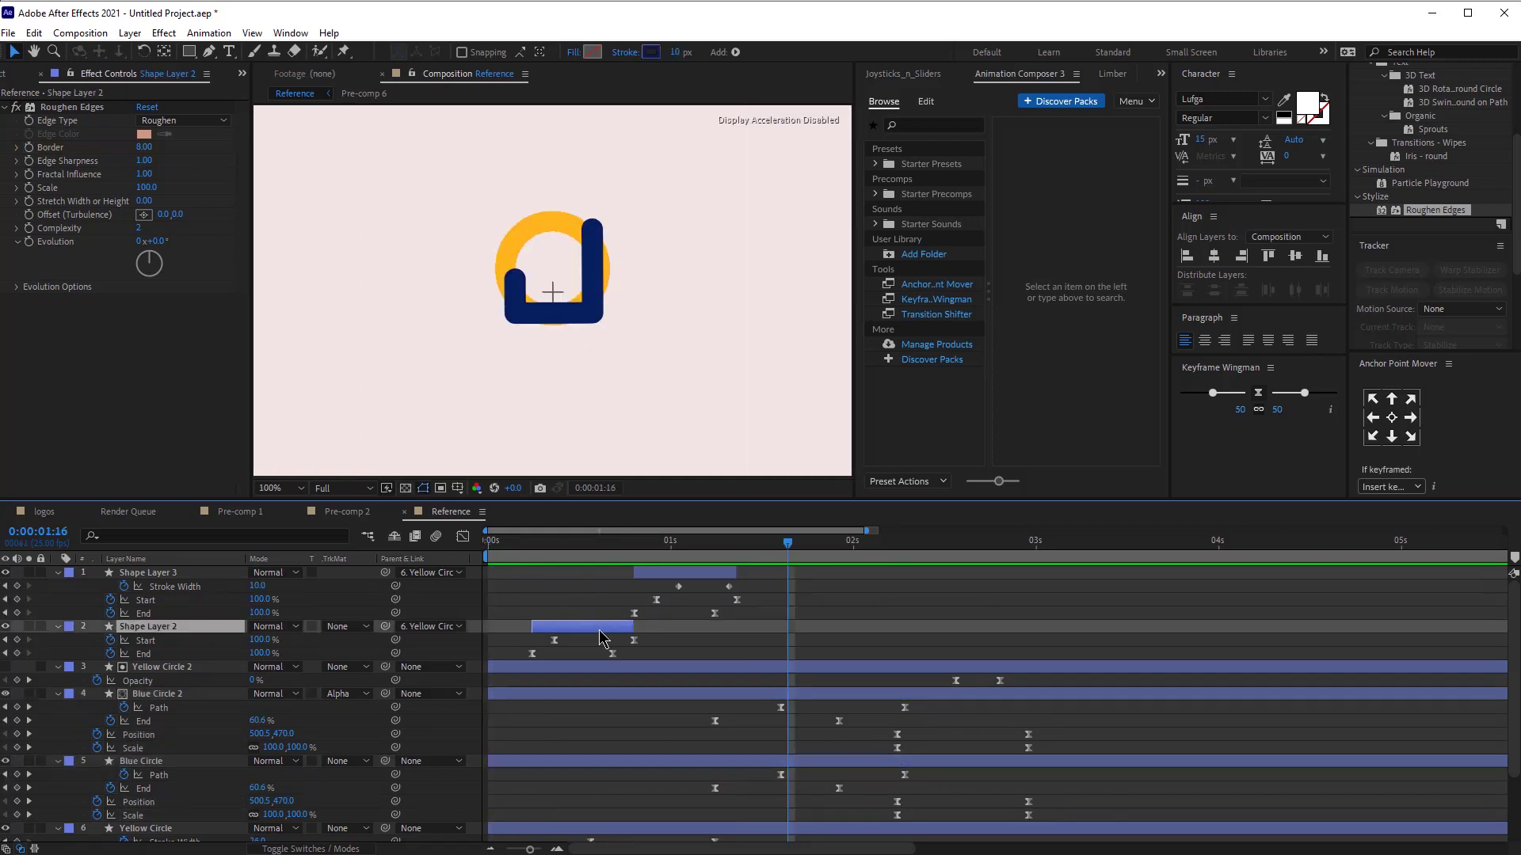
- Duplicate Shape Layer 2, shift the copy to start around 0:00:01:09, and give its stroke round caps and round joins
key(ctrl+v)
drag(583, 630, 786, 630)
click(311, 761)
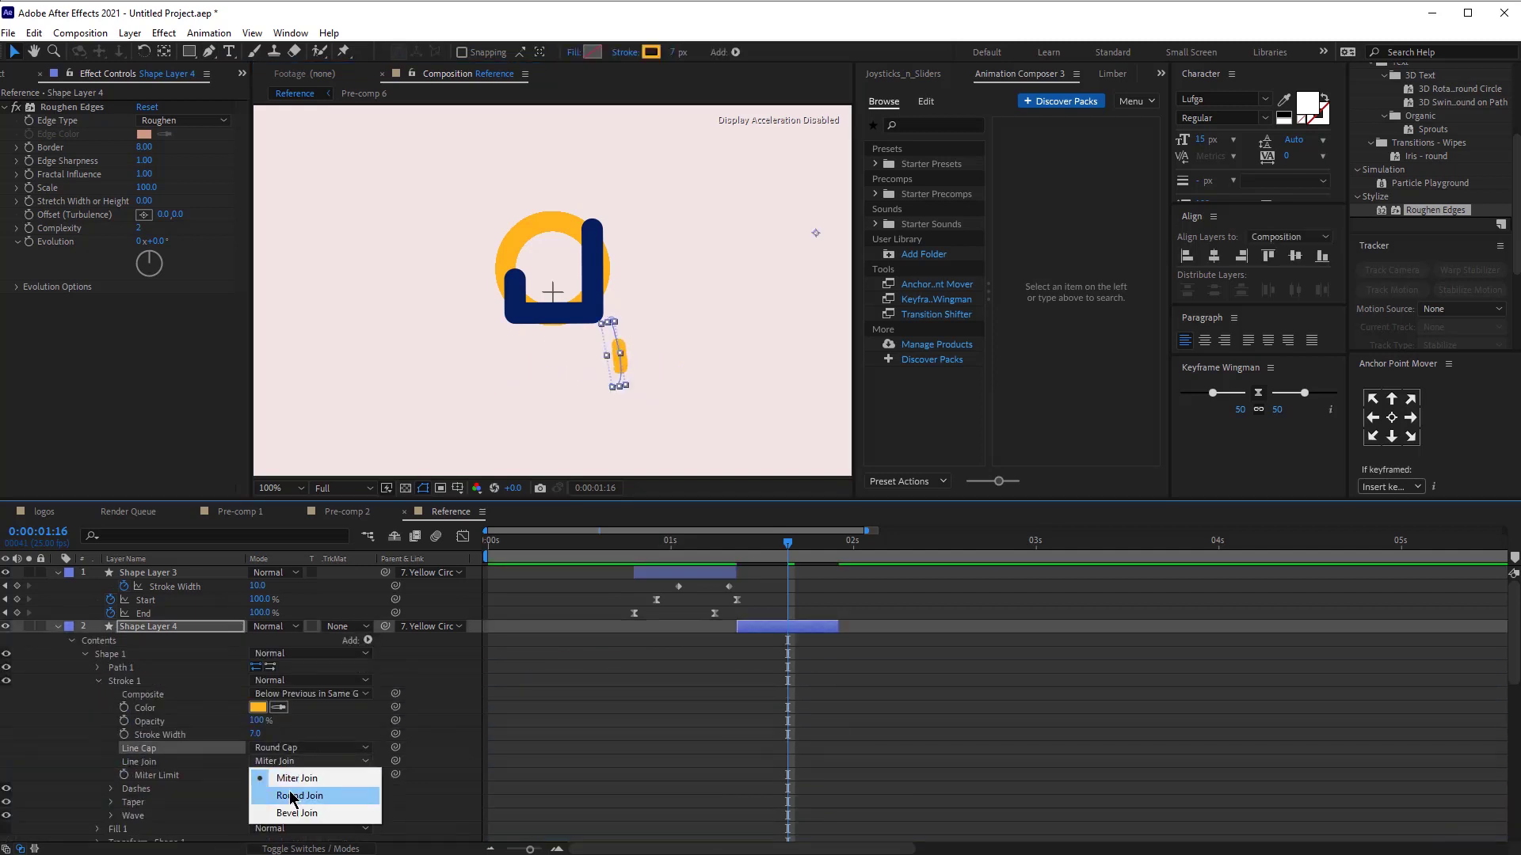
click(291, 797)
key(u)
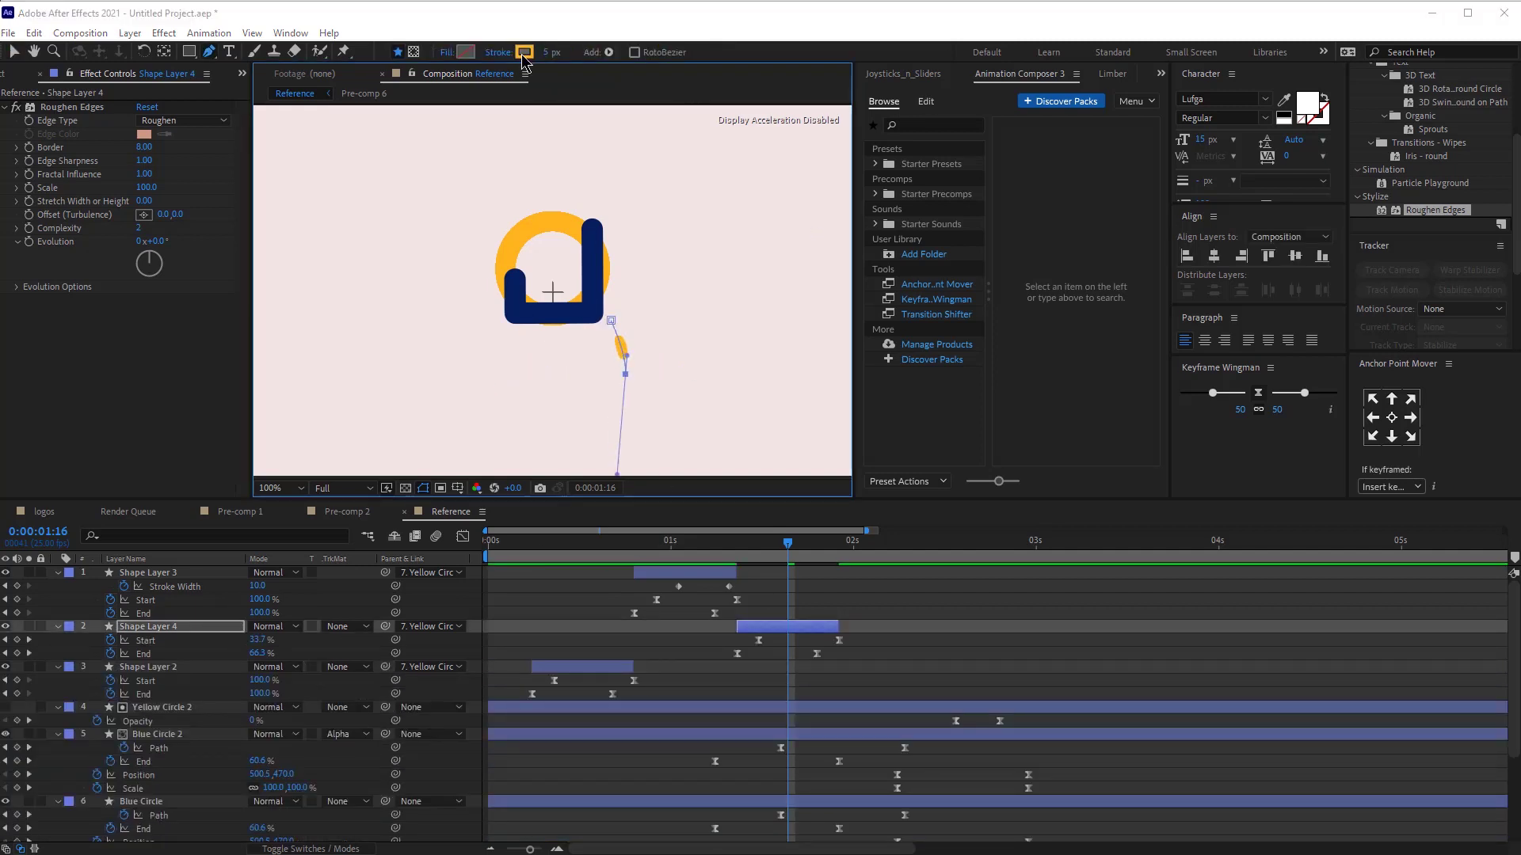
- Duplicate the accent Shape Layer 4, rotate the copy to -44°, place it at the ring's lower left and offset it slightly later
key(ctrl+alt+Home)
key(ctrl+d)
key(r)
drag(267, 641, 314, 640)
drag(621, 349, 482, 340)
drag(768, 630, 776, 630)
- Duplicate the lower-left accent stroke, rotate the copy to 47°, place it at the ring's upper left and start it around 0:00:01:15
key(ctrl+d)
key(r)
drag(268, 640, 340, 640)
drag(483, 341, 495, 194)
drag(782, 628, 818, 627)
click(831, 542)
- Duplicate the upper-left accent, rotate the copy to 122°, place it at the ring's upper right, start it around 0:00:01:18, and preview
key(ctrl+d)
key(r)
drag(267, 640, 327, 640)
drag(495, 194, 608, 186)
drag(823, 626, 846, 626)
click(737, 542)
key(space)
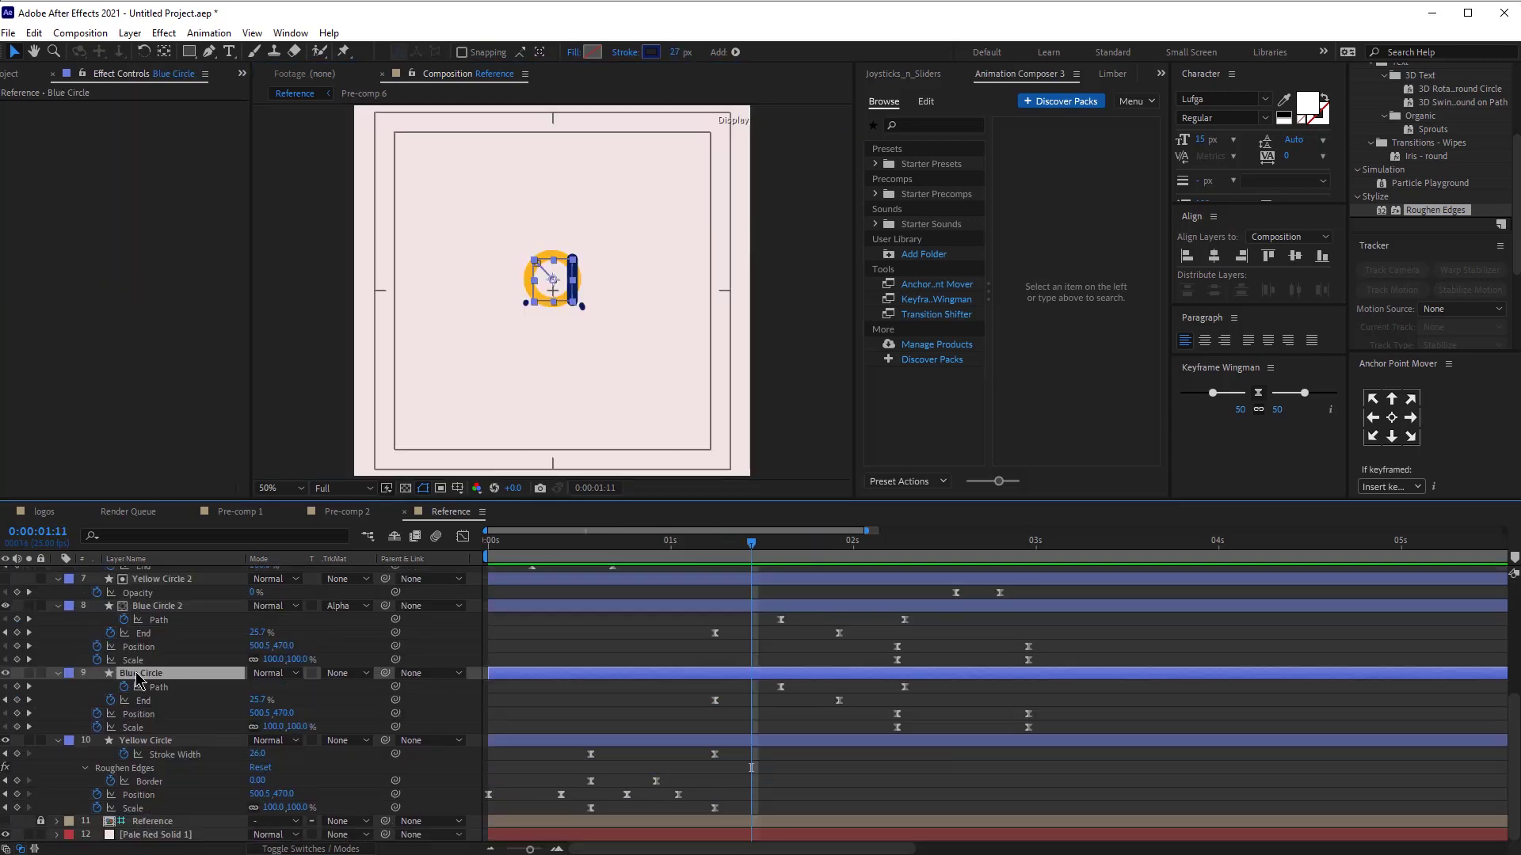
- Duplicate Blue Circle and turn the lower copy into a white (FFFFFF) stroke running about two frames earlier, then preview it
click(159, 675)
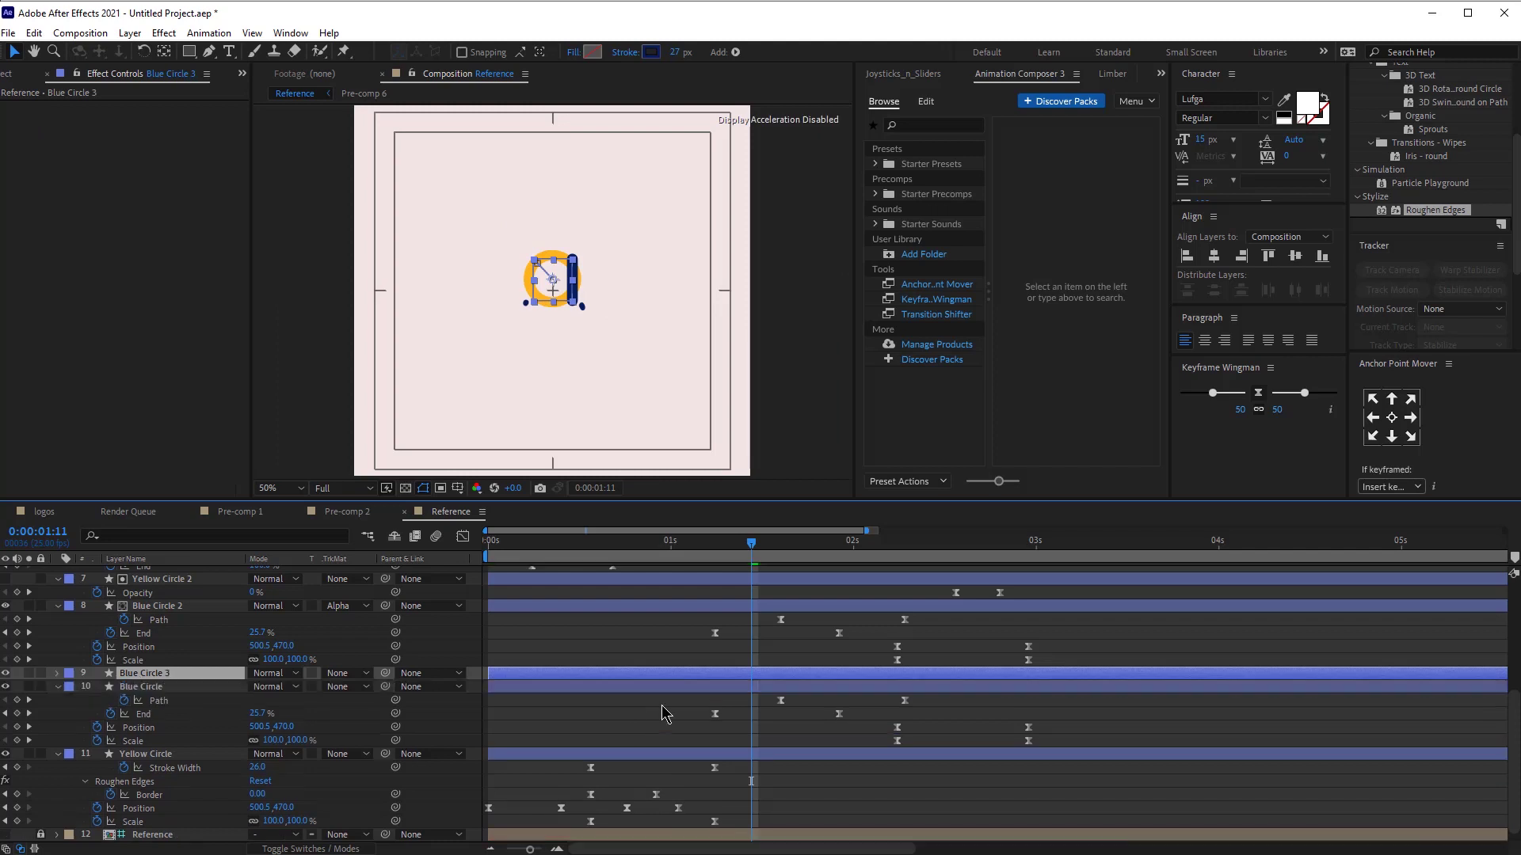
drag(643, 690, 628, 691)
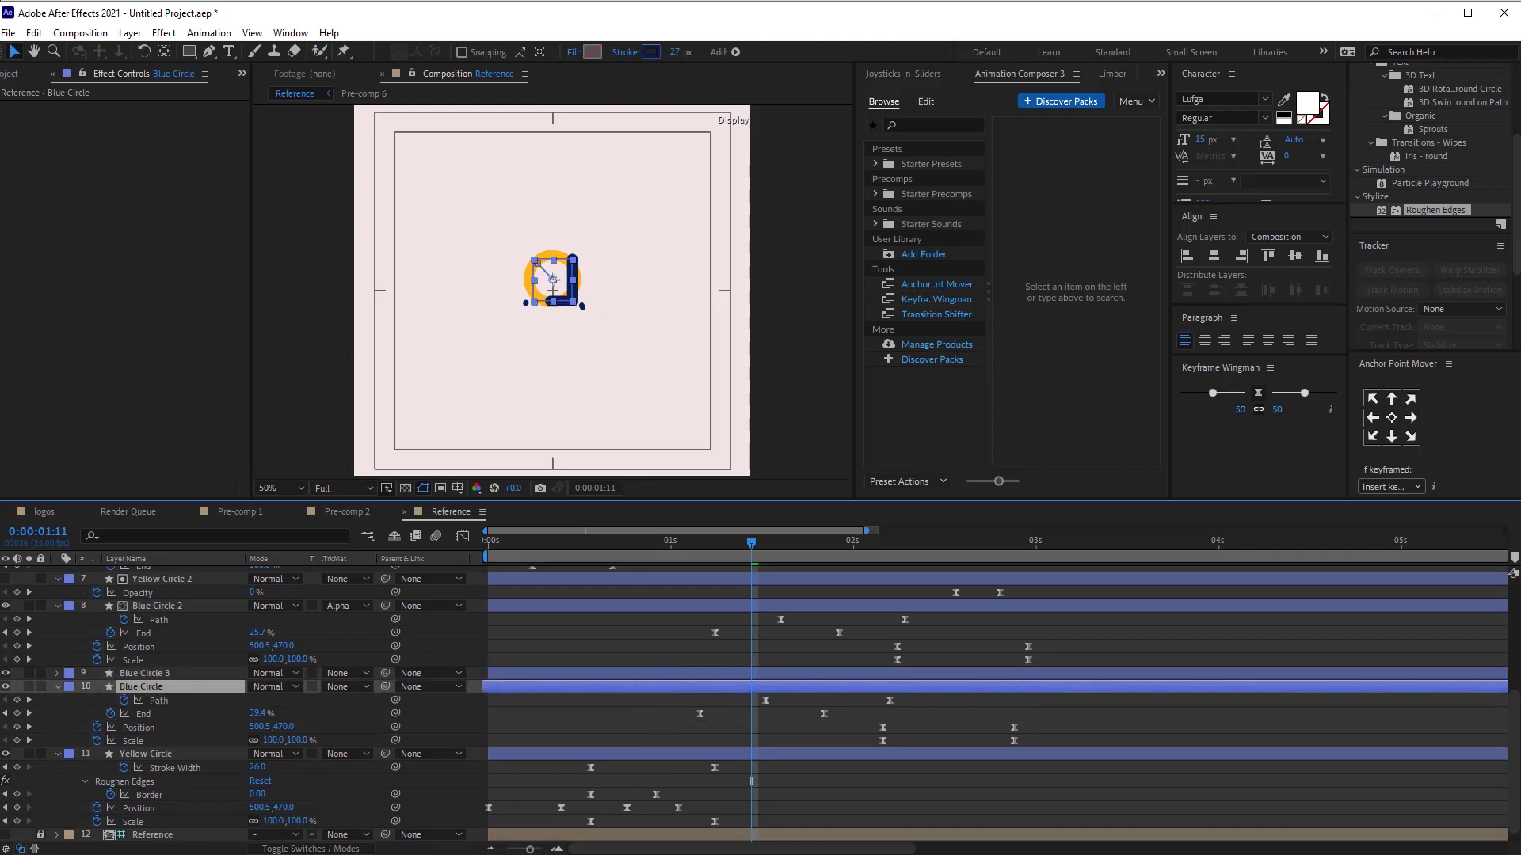
click(649, 51)
drag(880, 443, 655, 240)
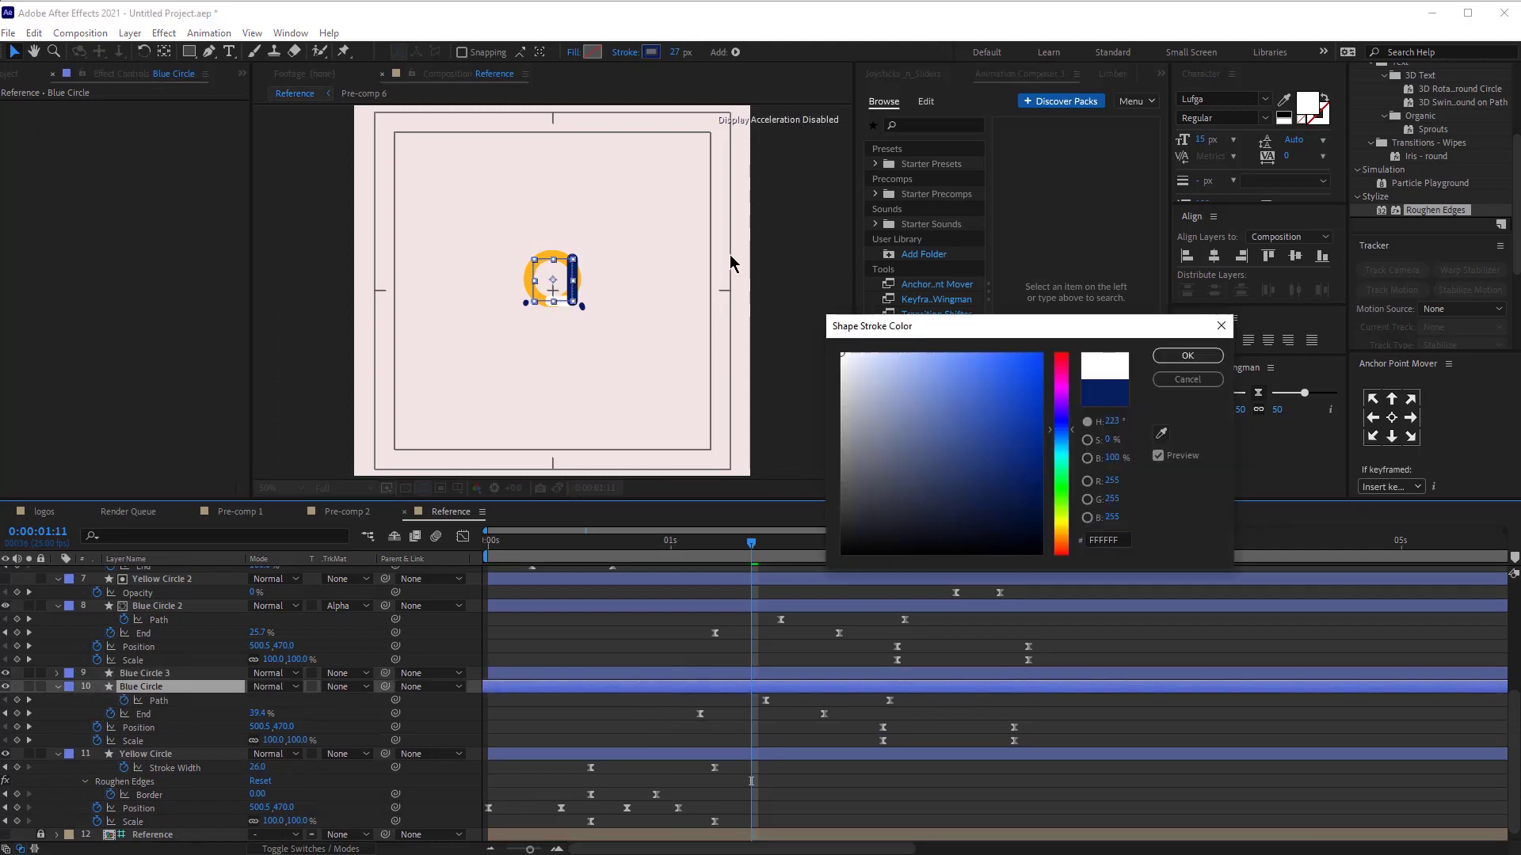
click(1186, 357)
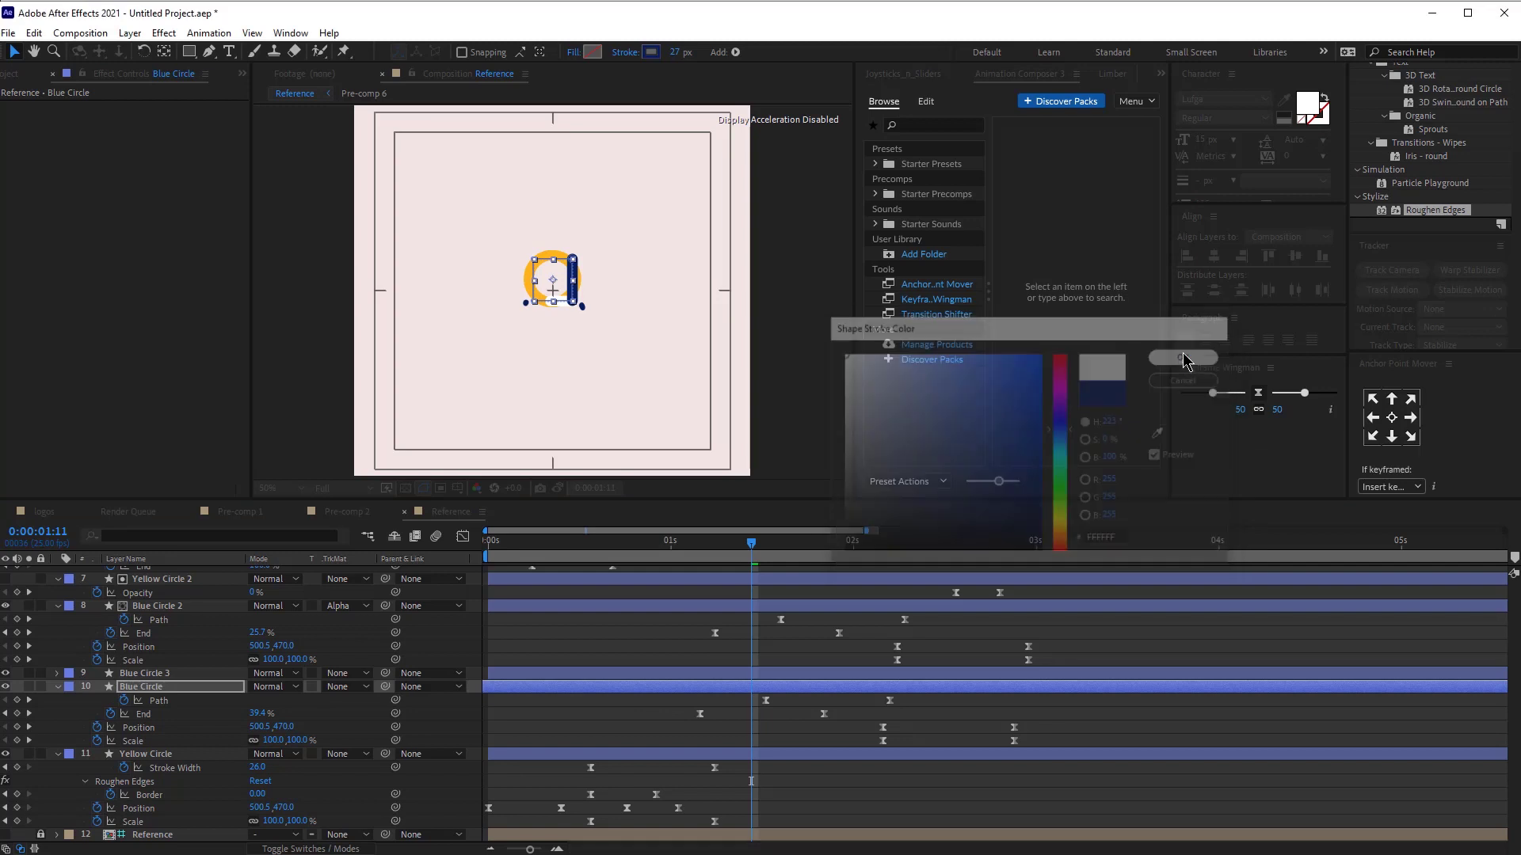
click(660, 549)
key(space)
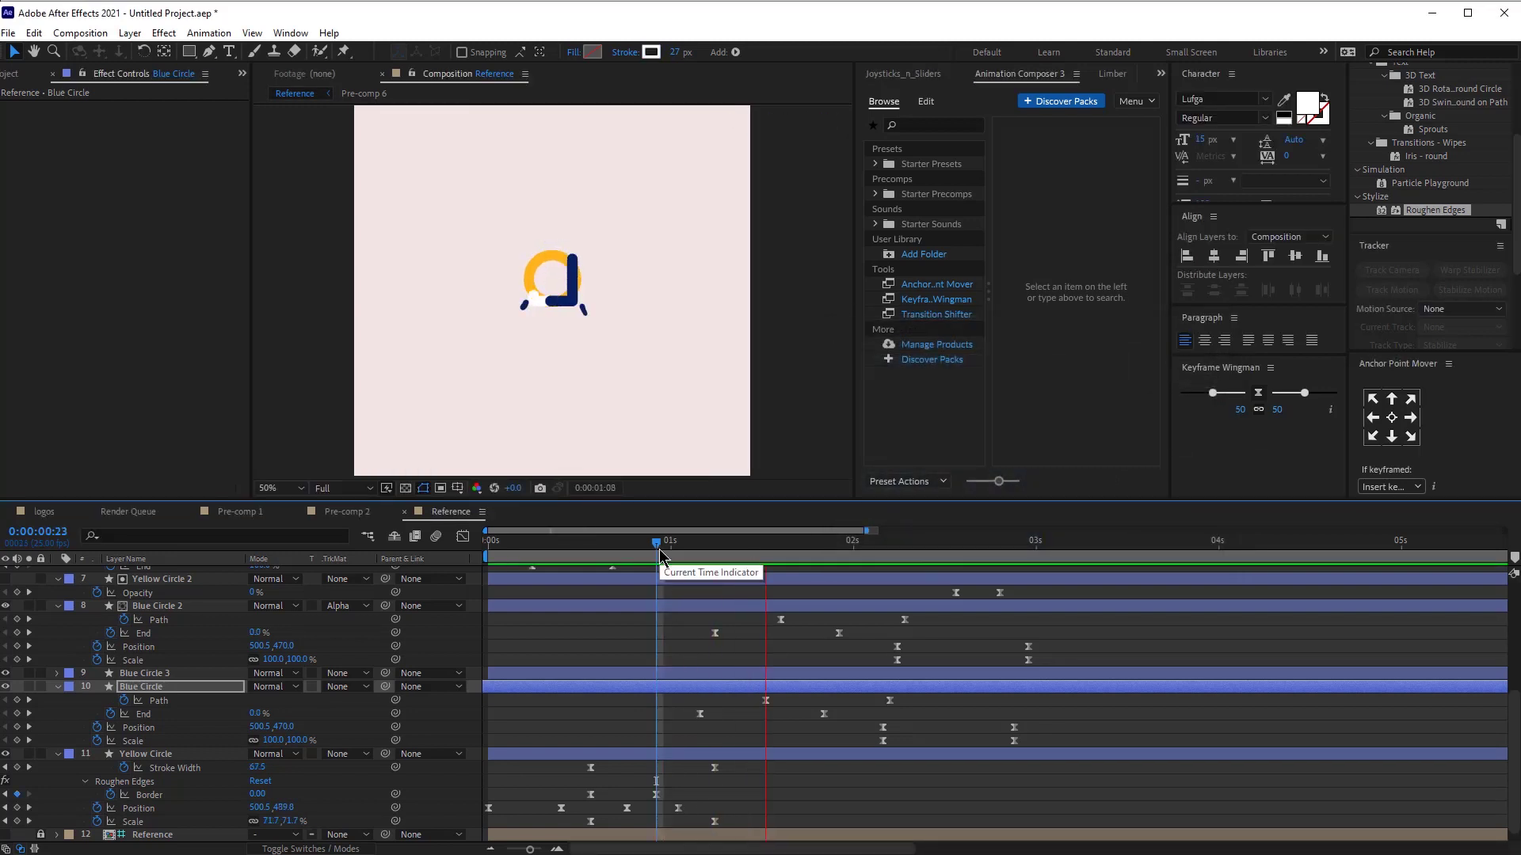
key(space)
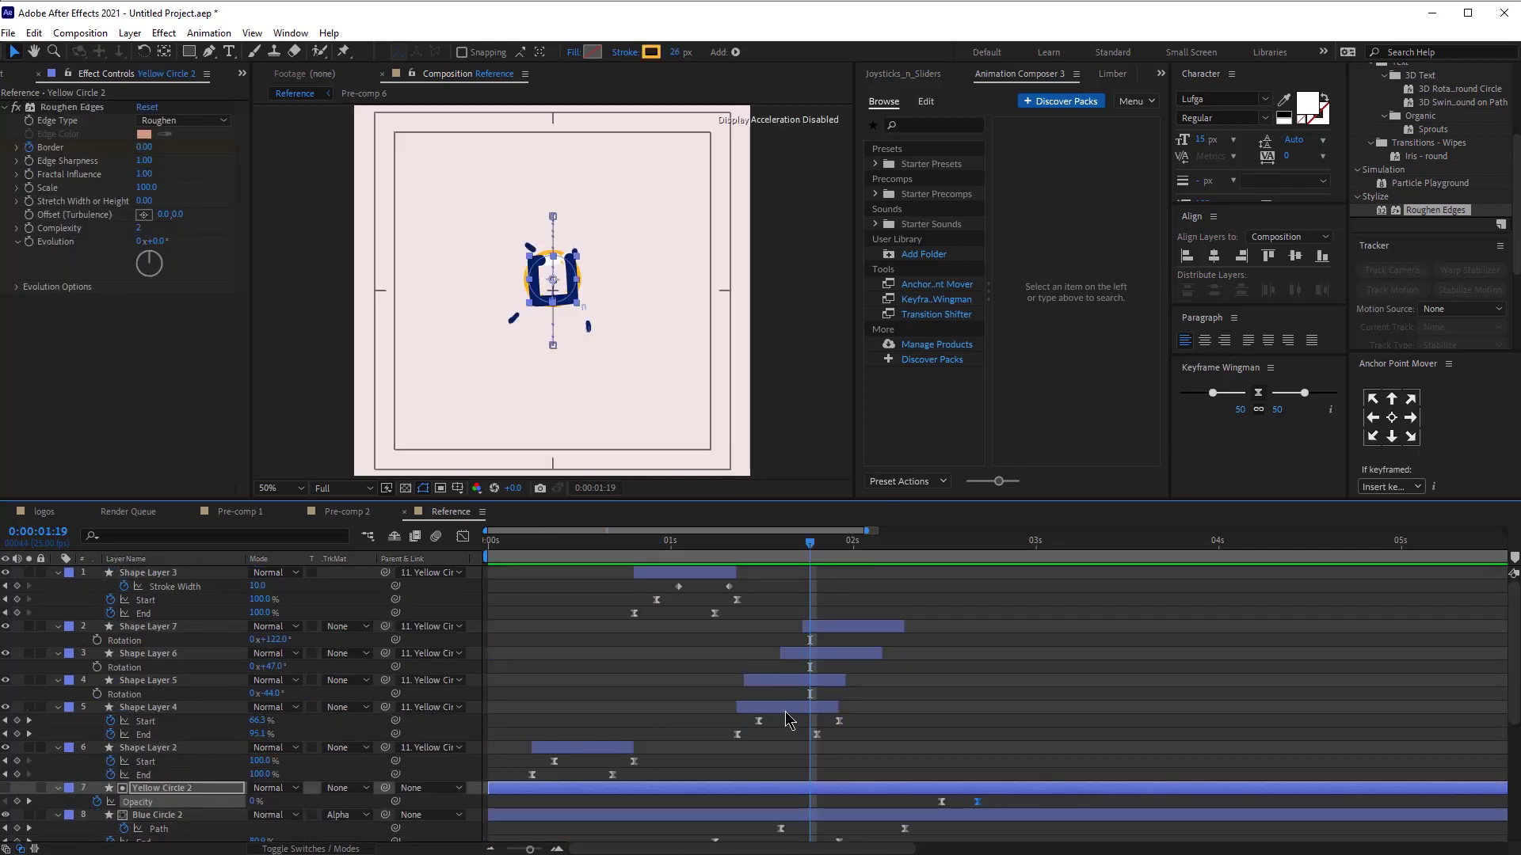
- Duplicate Shape Layers 4 to 7, offset the copies one frame later, and place them below Shape Layer 4 with a teal label
click(785, 711)
shift+click(831, 635)
key(ctrl+d)
key(alt+Page_Down)
drag(157, 749, 161, 795)
click(60, 751)
click(88, 696)
click(820, 783)
- Apply a white Fill effect to the four teal-labelled accent copies, Shape Layers 8 to 11
scroll(1410, 71, up, 3)
double_click(1410, 67)
text(fill)
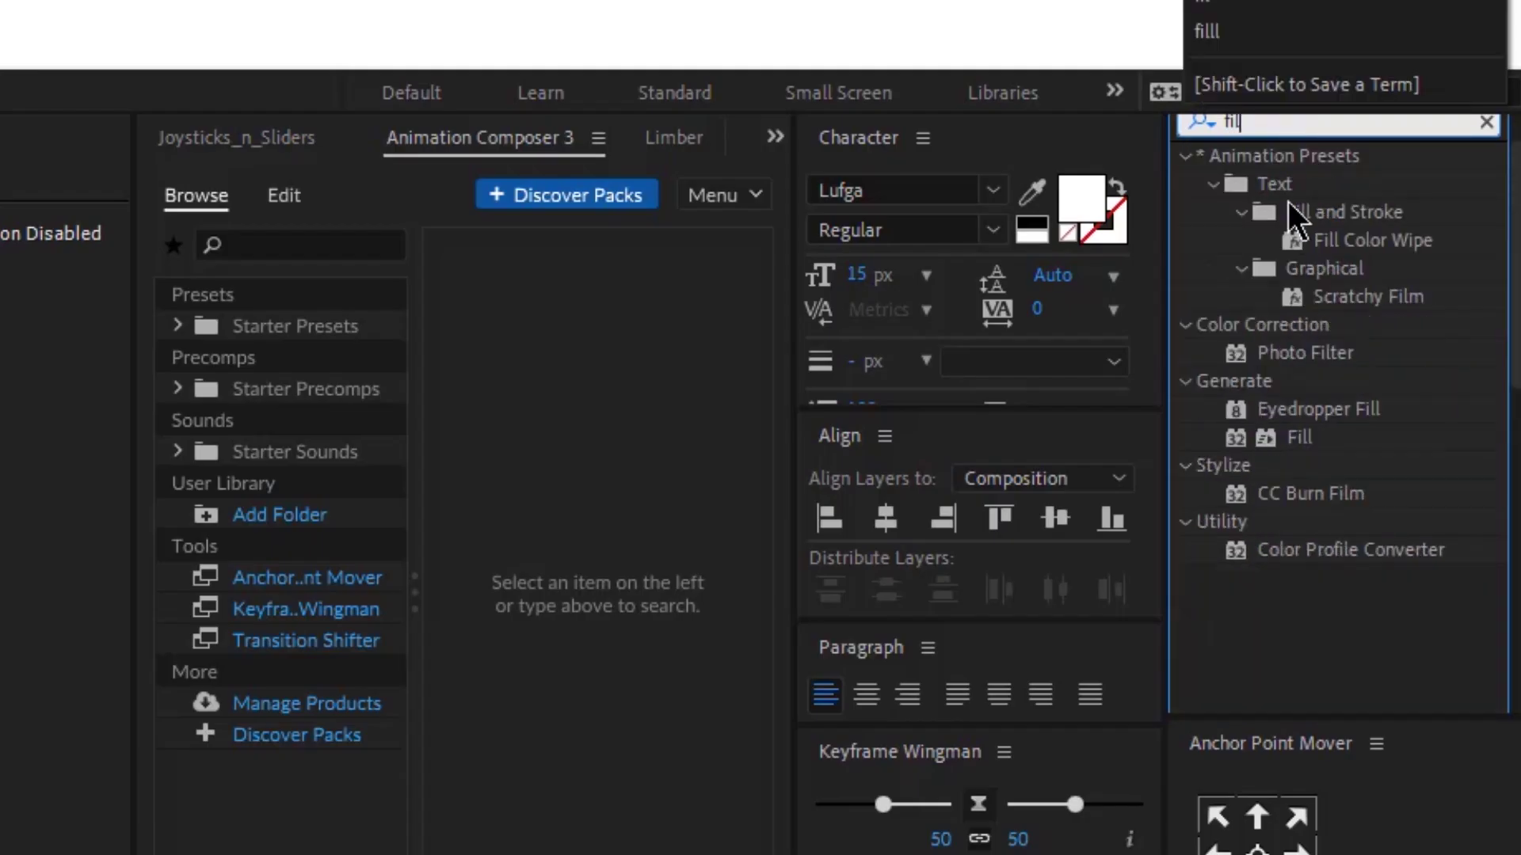
click(1297, 324)
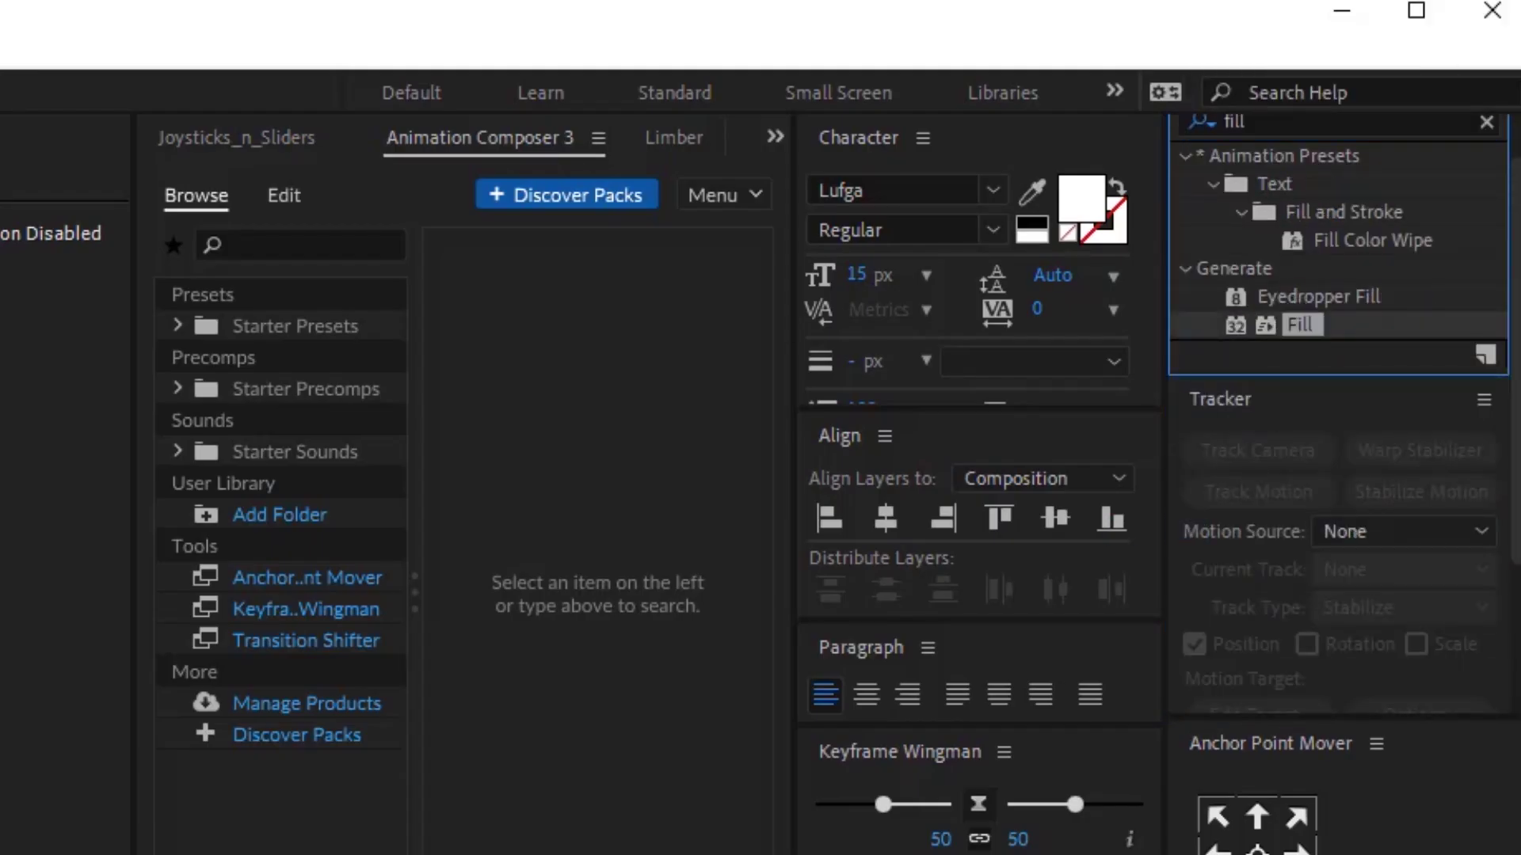
drag(1299, 325, 119, 281)
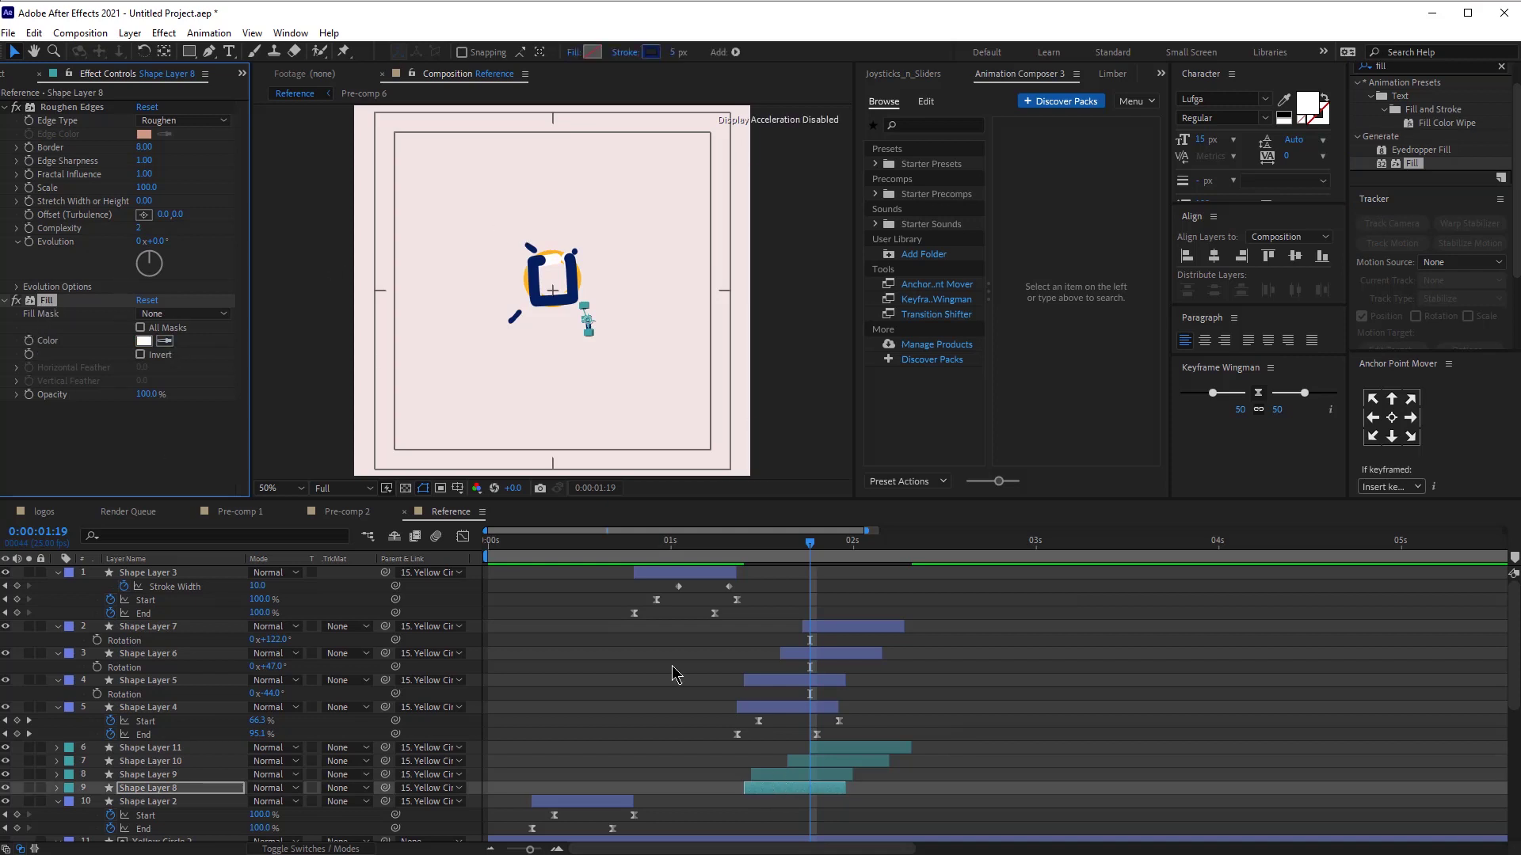
click(778, 771)
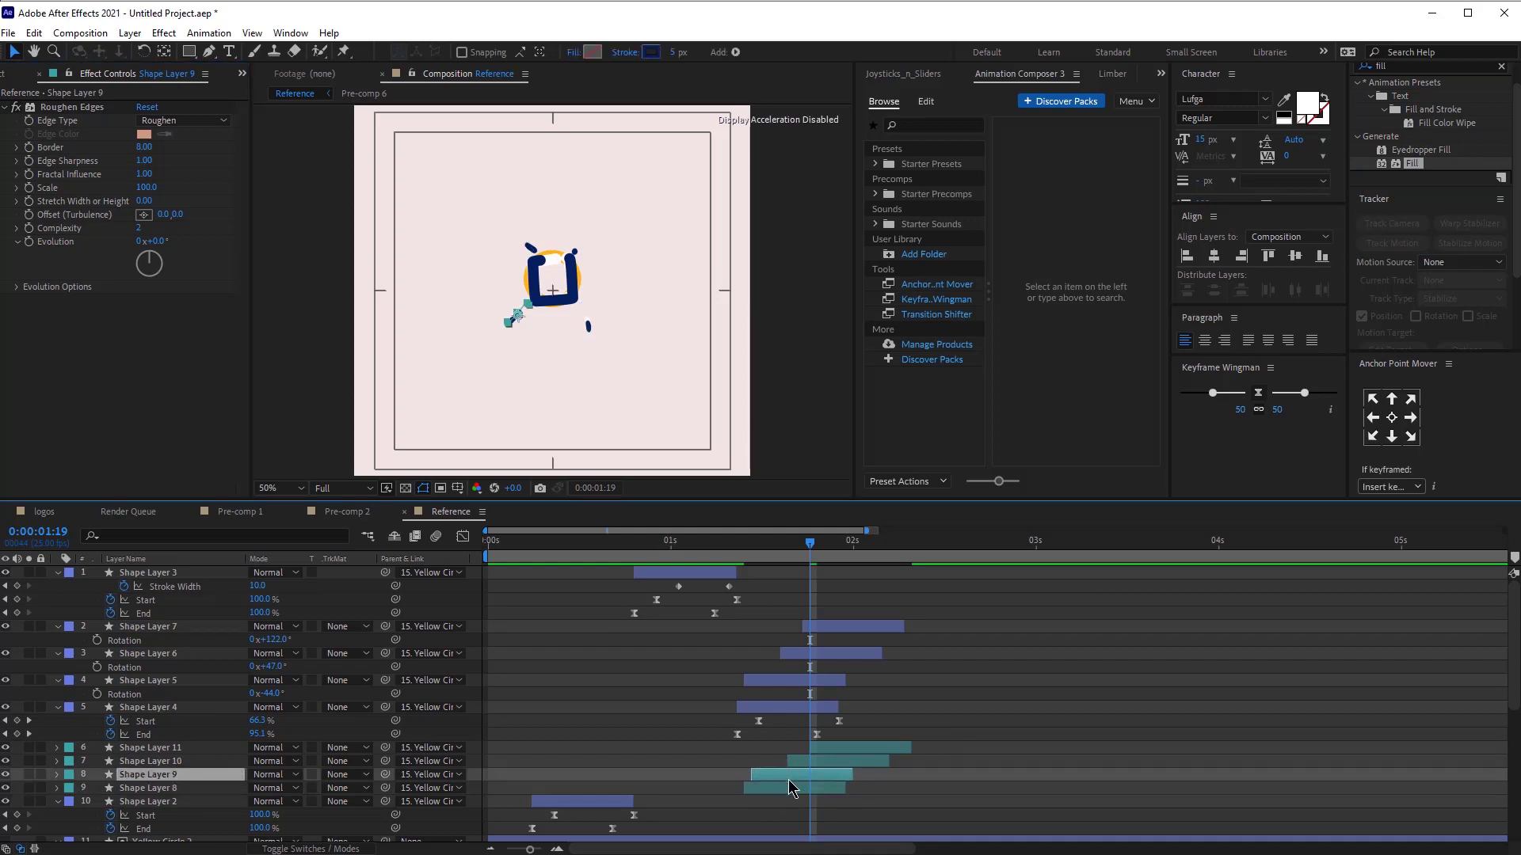
shift+click(857, 744)
key(ctrl+alt+shift+e)
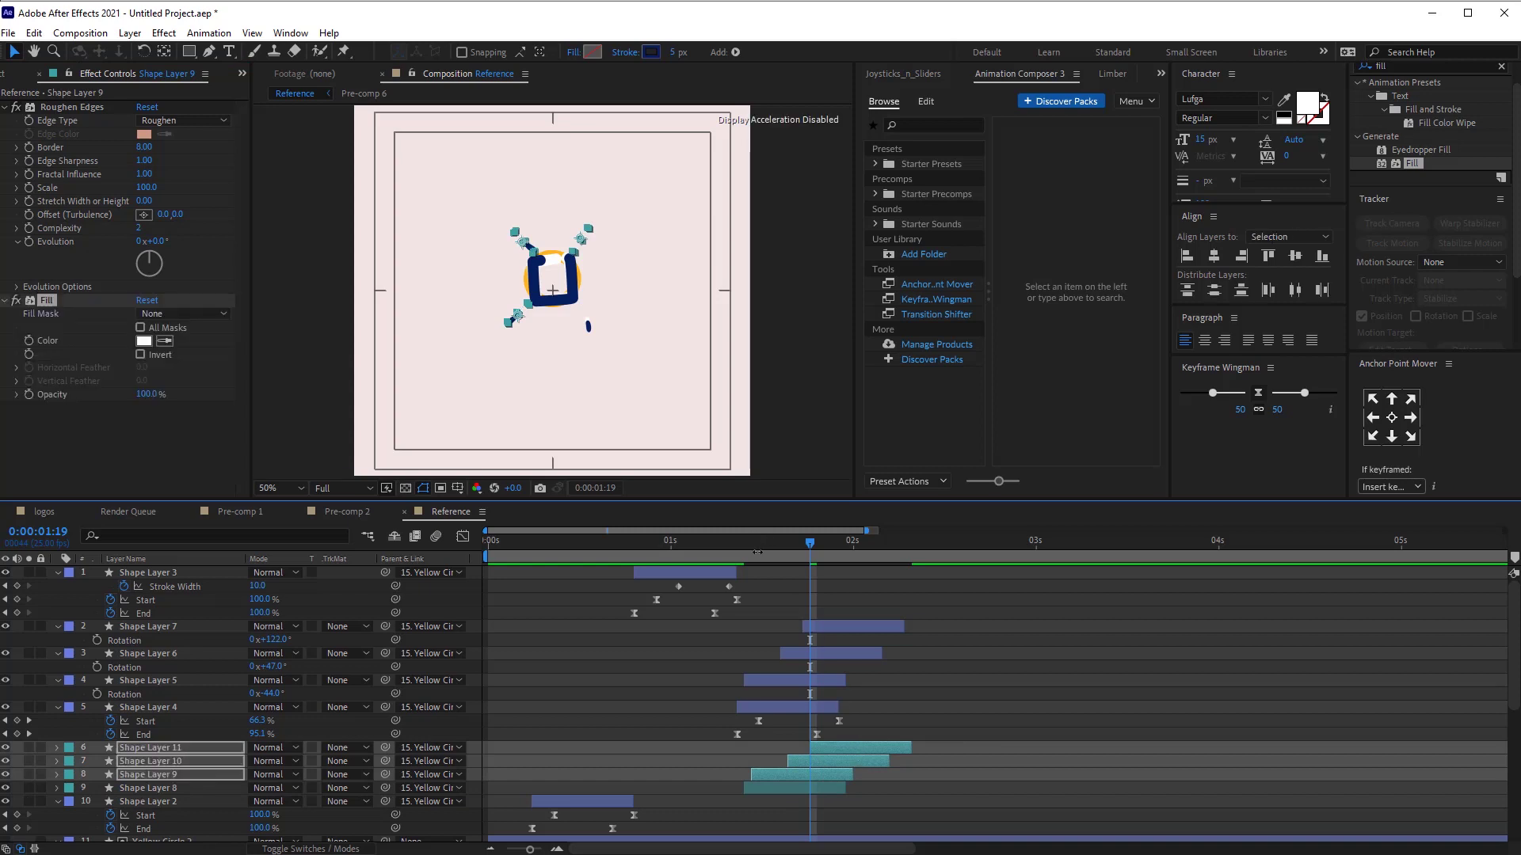
- Shift Shape Layers 8 to 11 earlier together so Shape Layer 8 starts around 0:00:01:07, and preview the motion
click(759, 546)
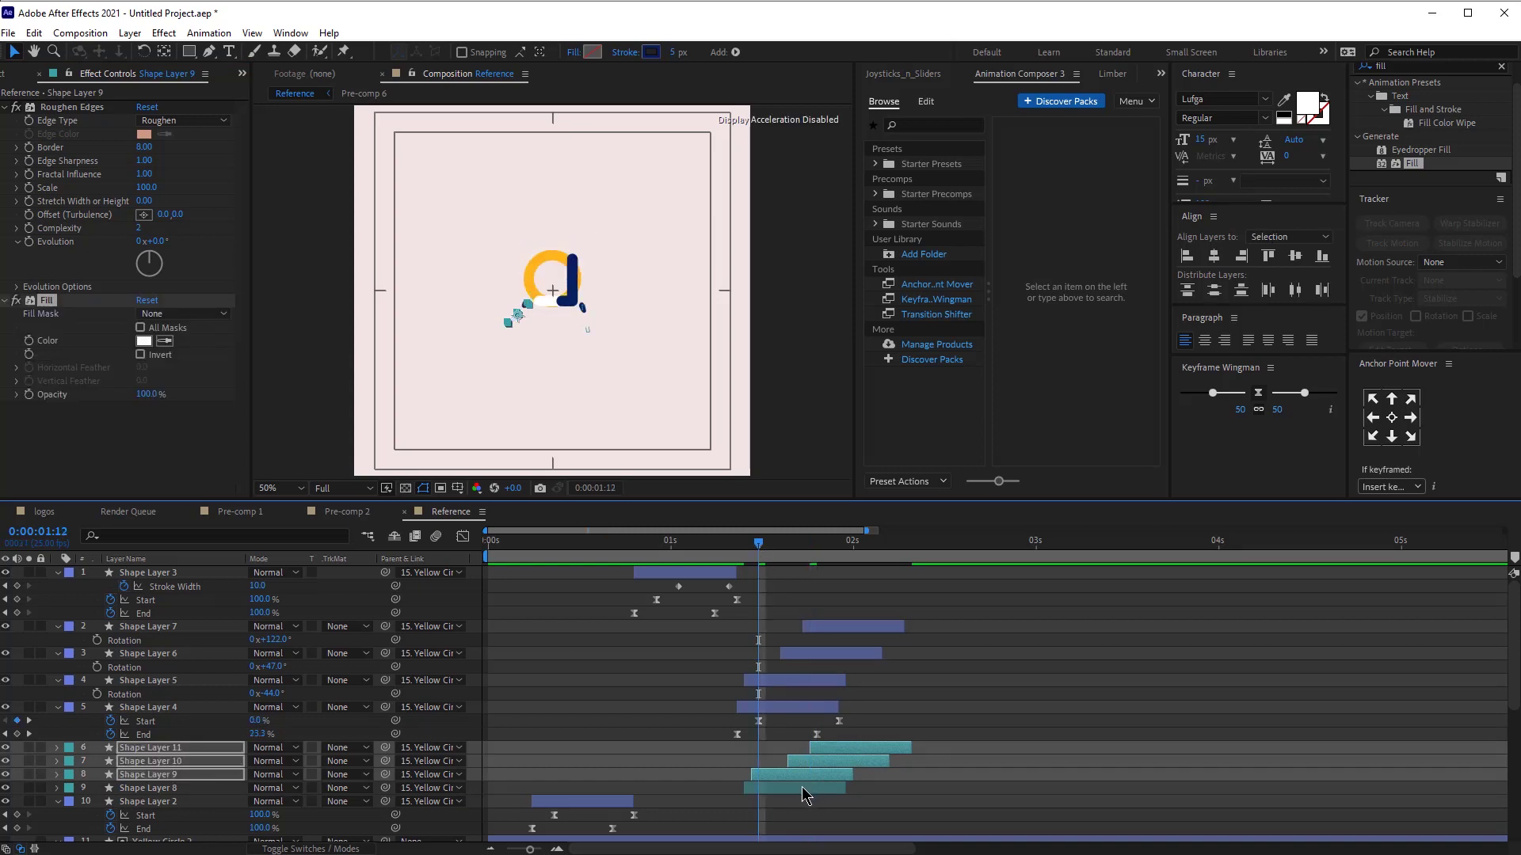
shift+click(800, 786)
drag(798, 786, 776, 785)
click(721, 545)
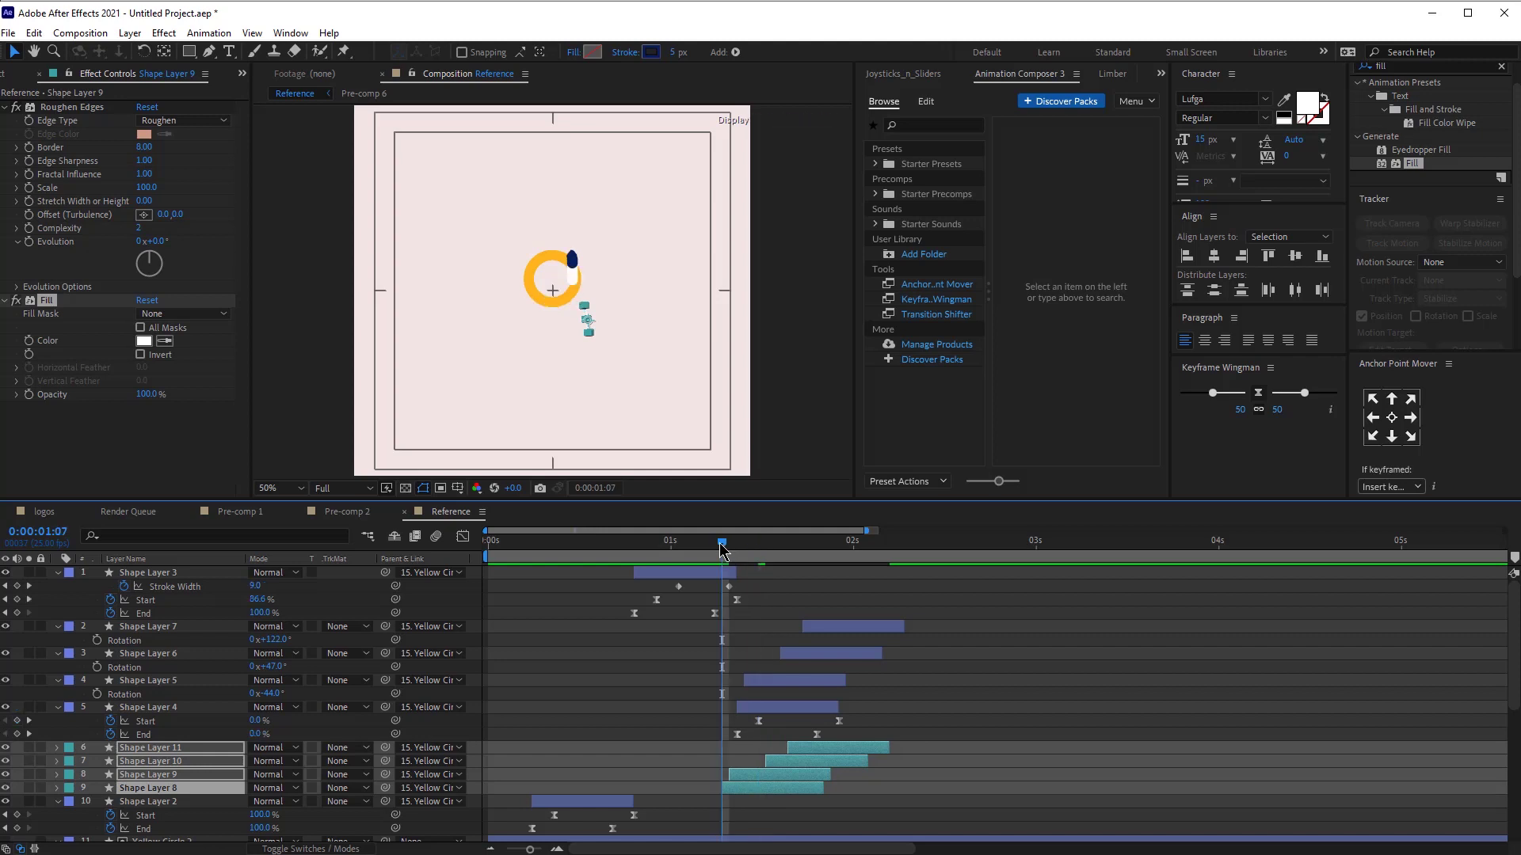
key(space)
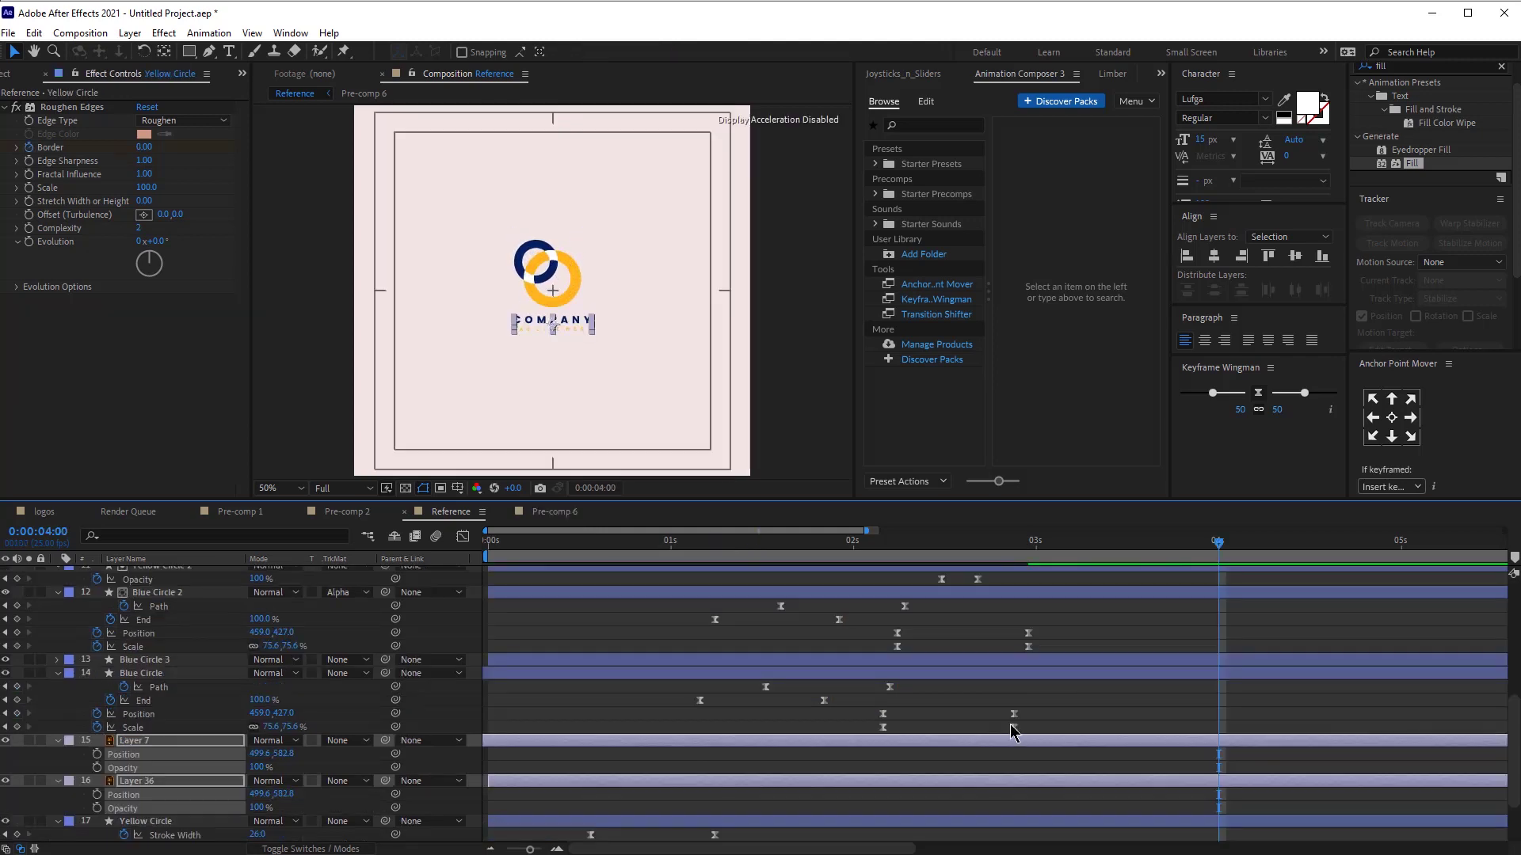
- Add Position and Opacity keyframes at 0:00:03:14 to the text layers Layer 7 and Layer 36
click(1064, 711)
scroll(444, 255, up, 1)
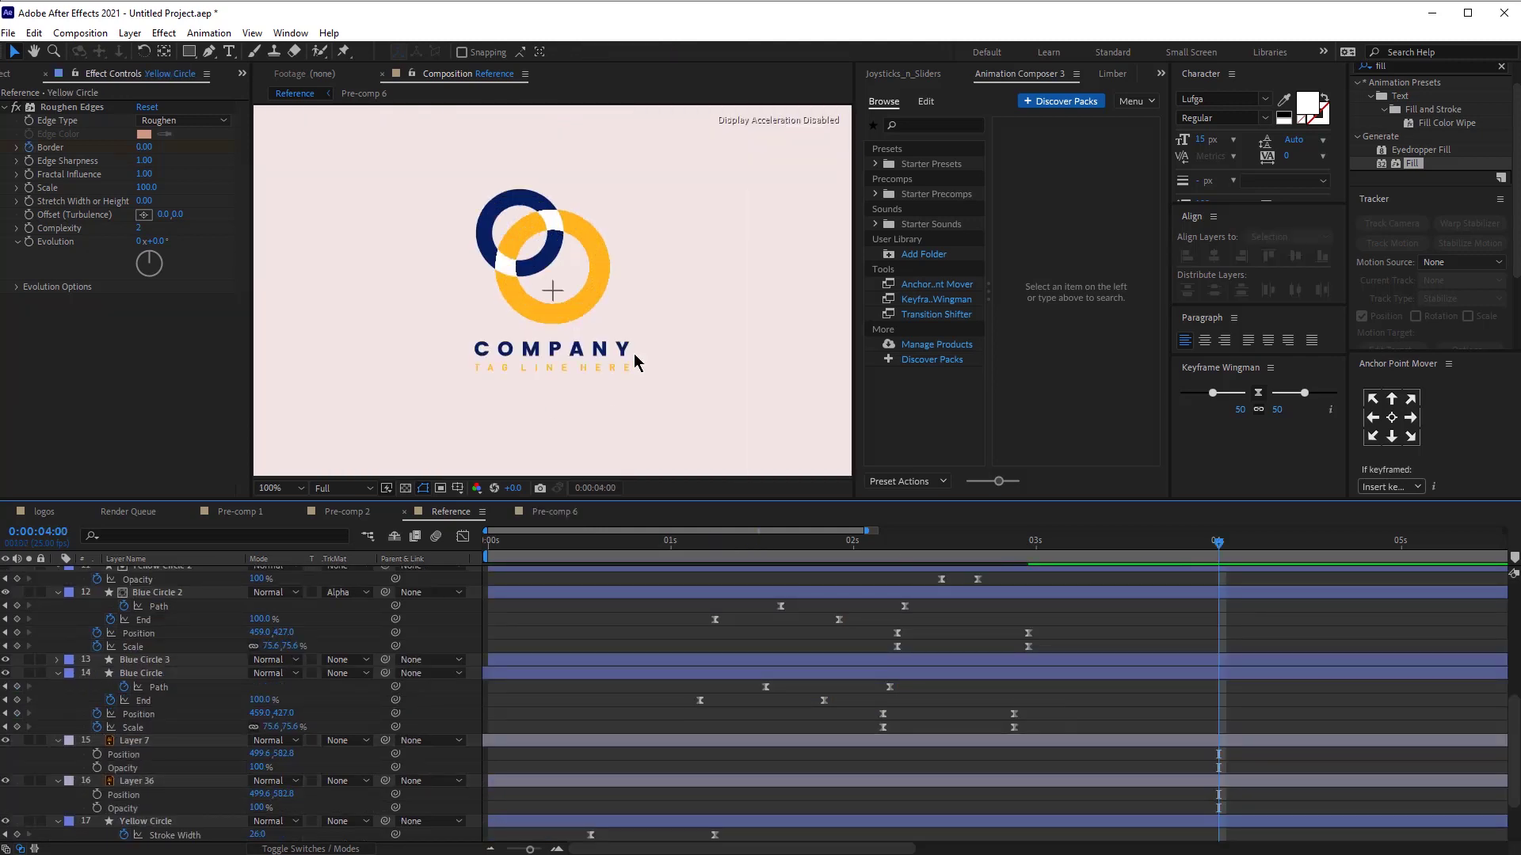
click(1138, 545)
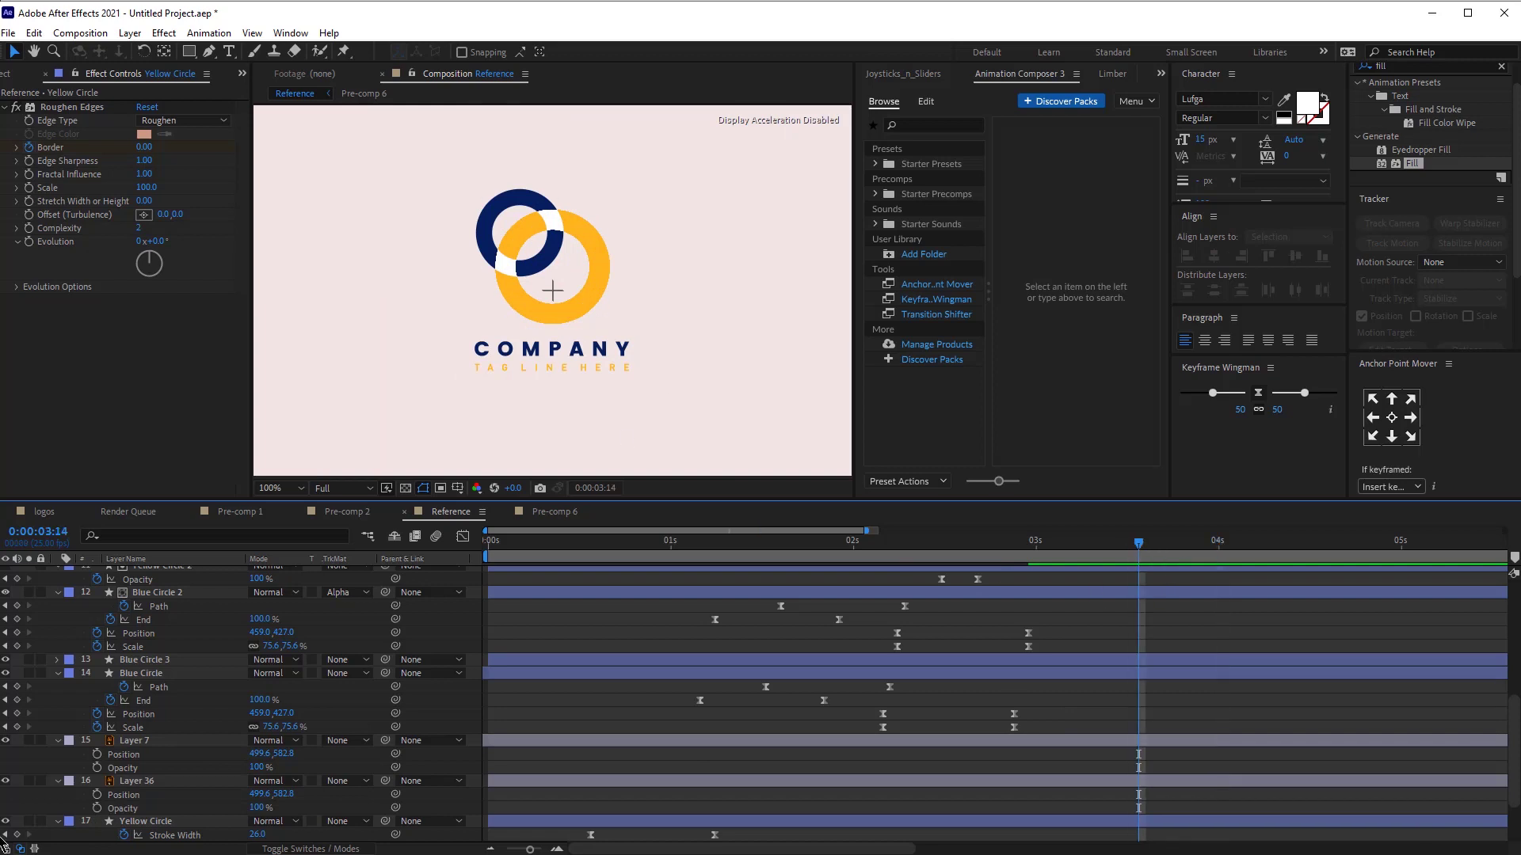
drag(96, 756, 97, 808)
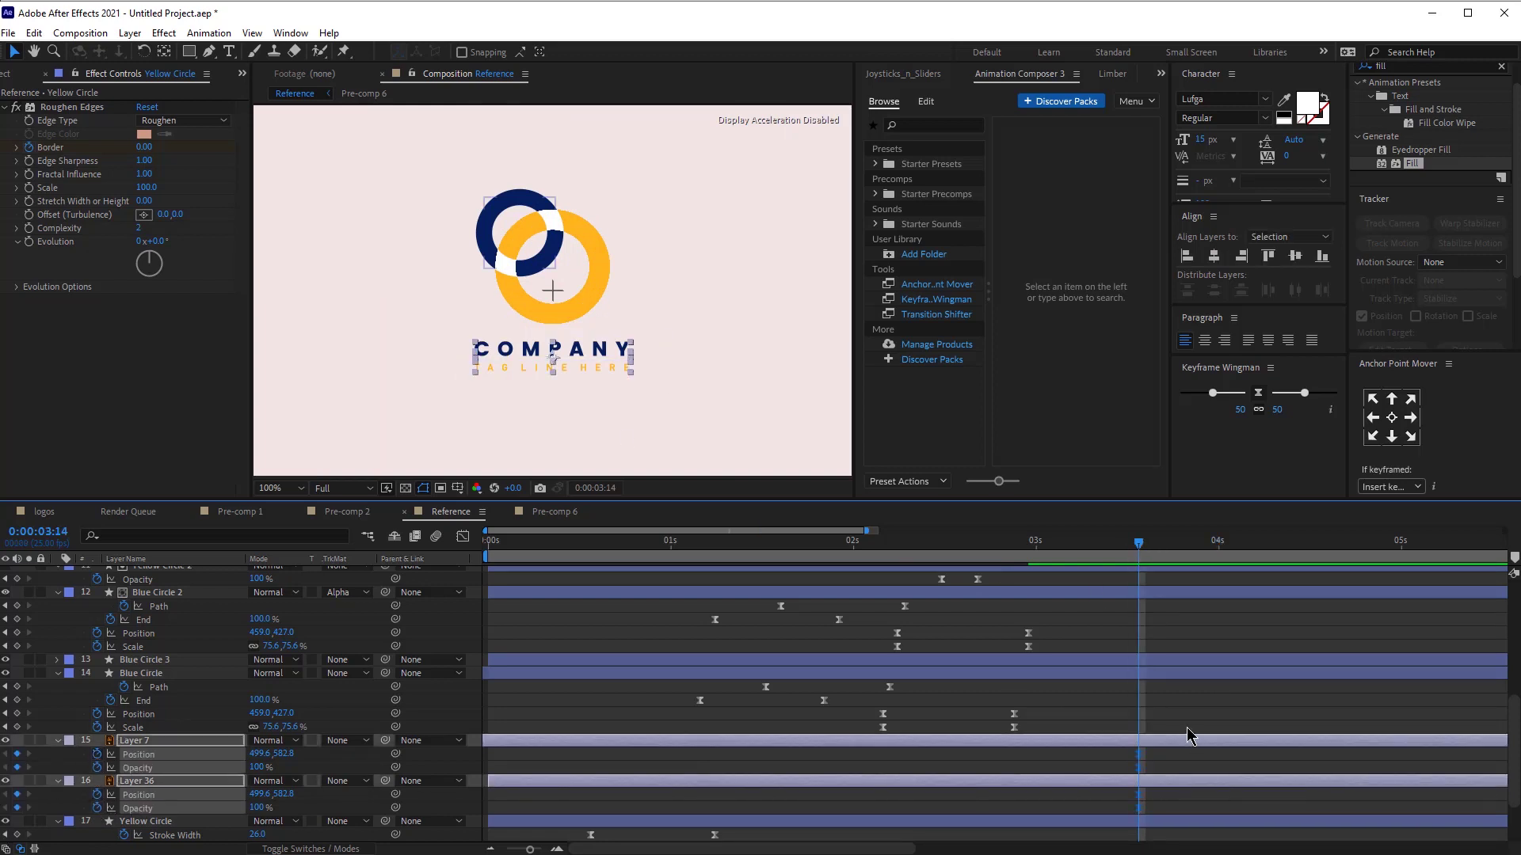
- Around 0:00:02:20, keyframe both text layers lower at Y position 604.8 with 0% opacity, and preview their entrance
click(999, 544)
drag(594, 356, 594, 374)
drag(259, 769, 62, 771)
key(space)
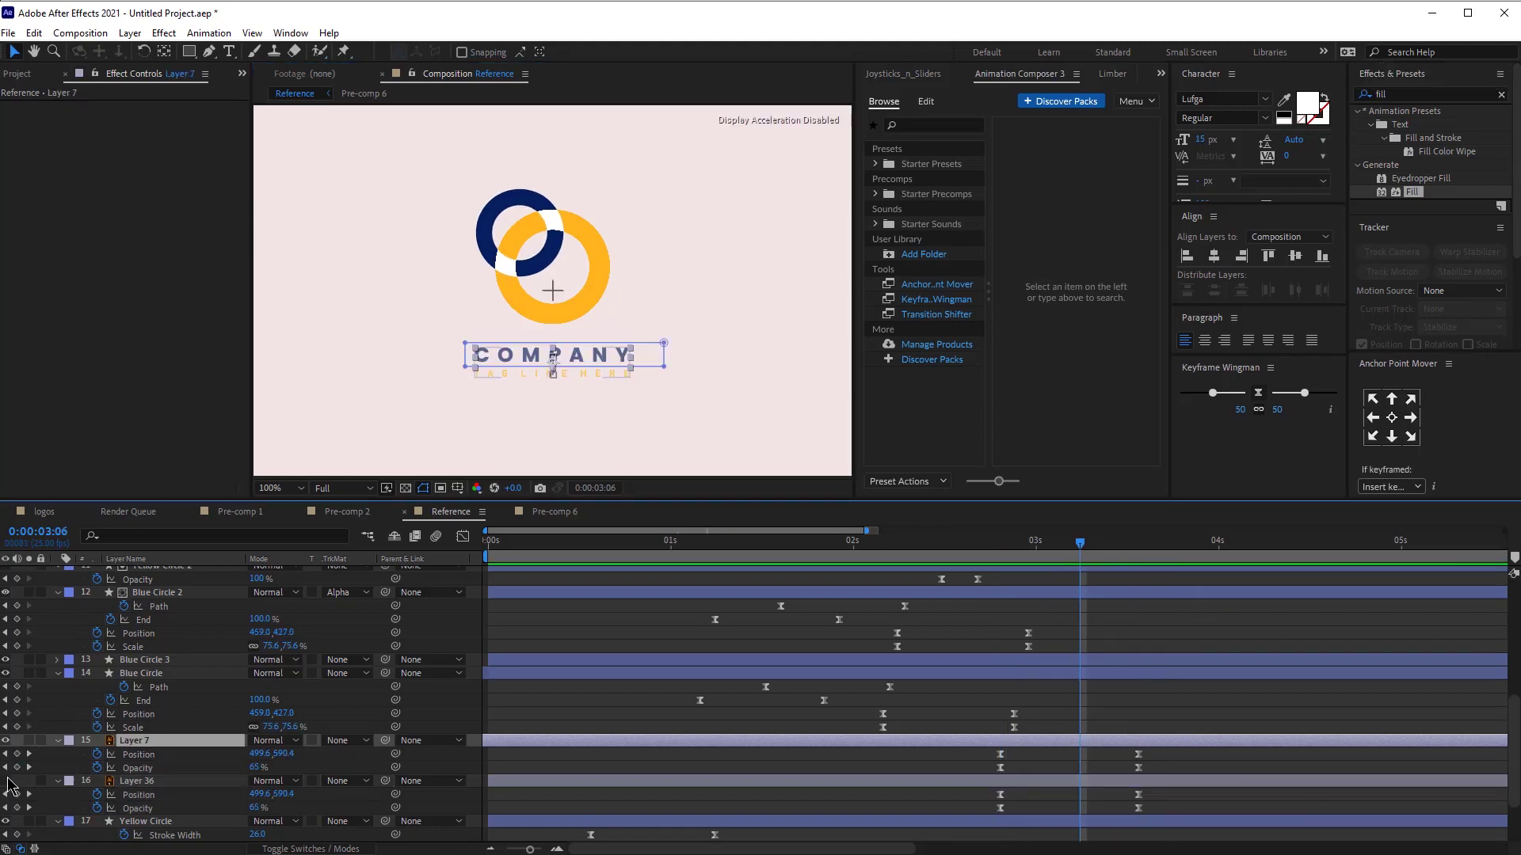
- Shift Layer 36 later so its first keyframes fall around 0:00:03:02, and preview the logo animation
drag(1062, 788, 1113, 789)
drag(981, 549, 772, 572)
key(space)
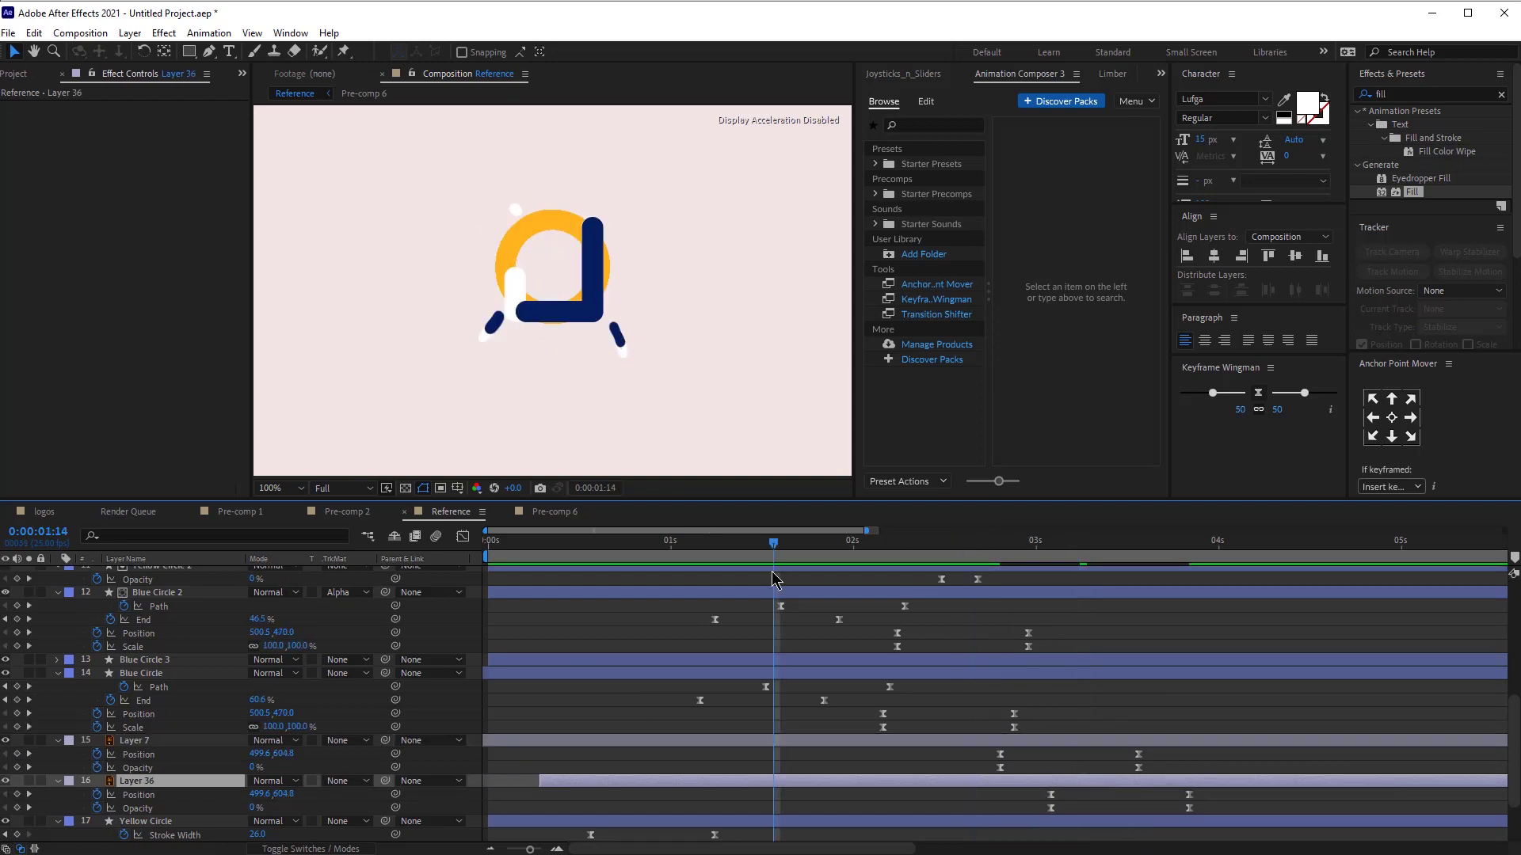
key(comma)
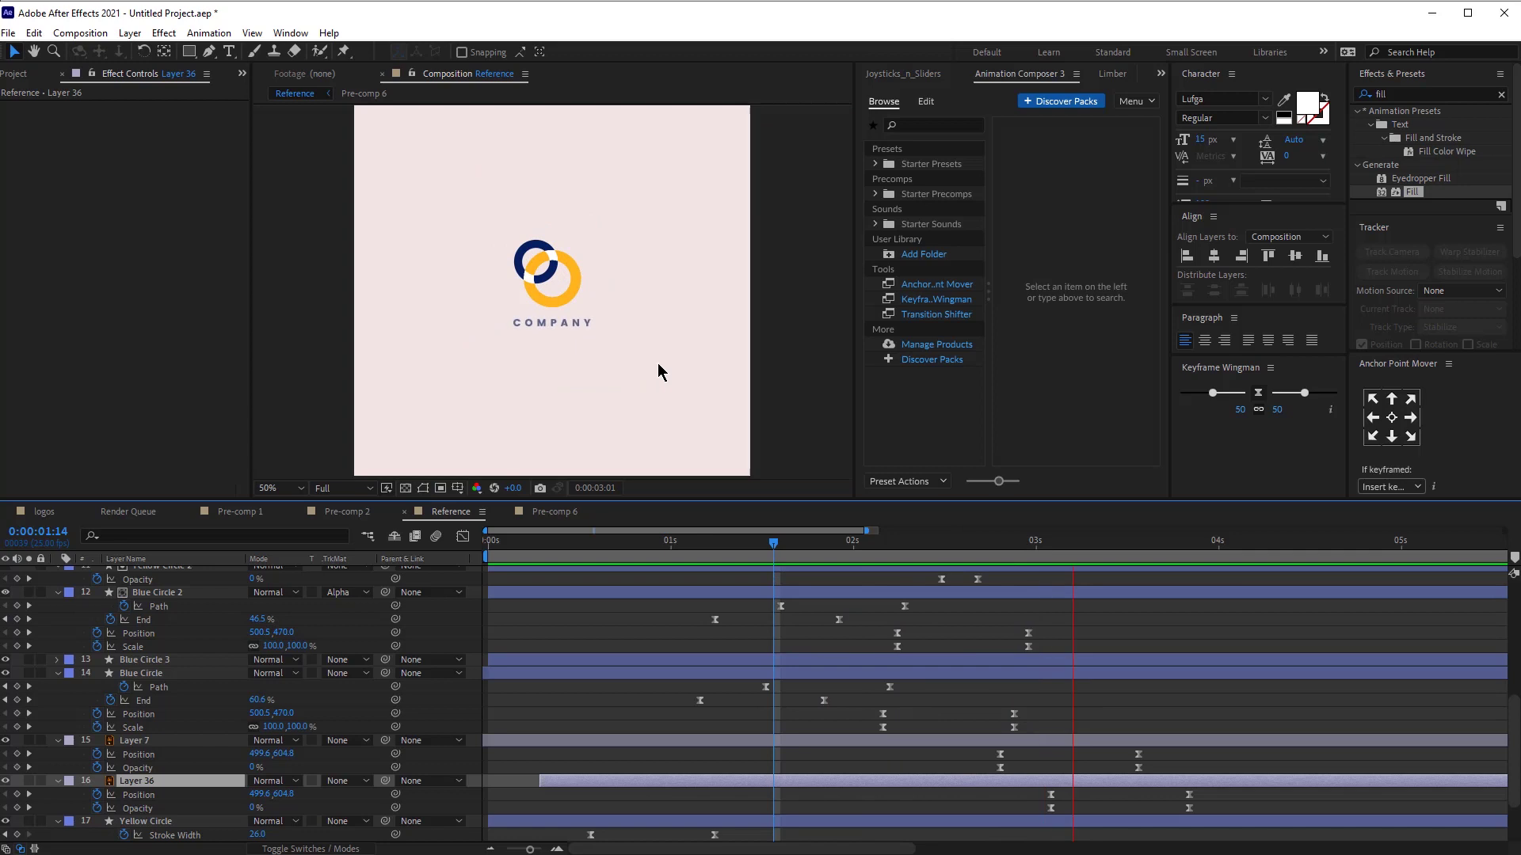
key(space)
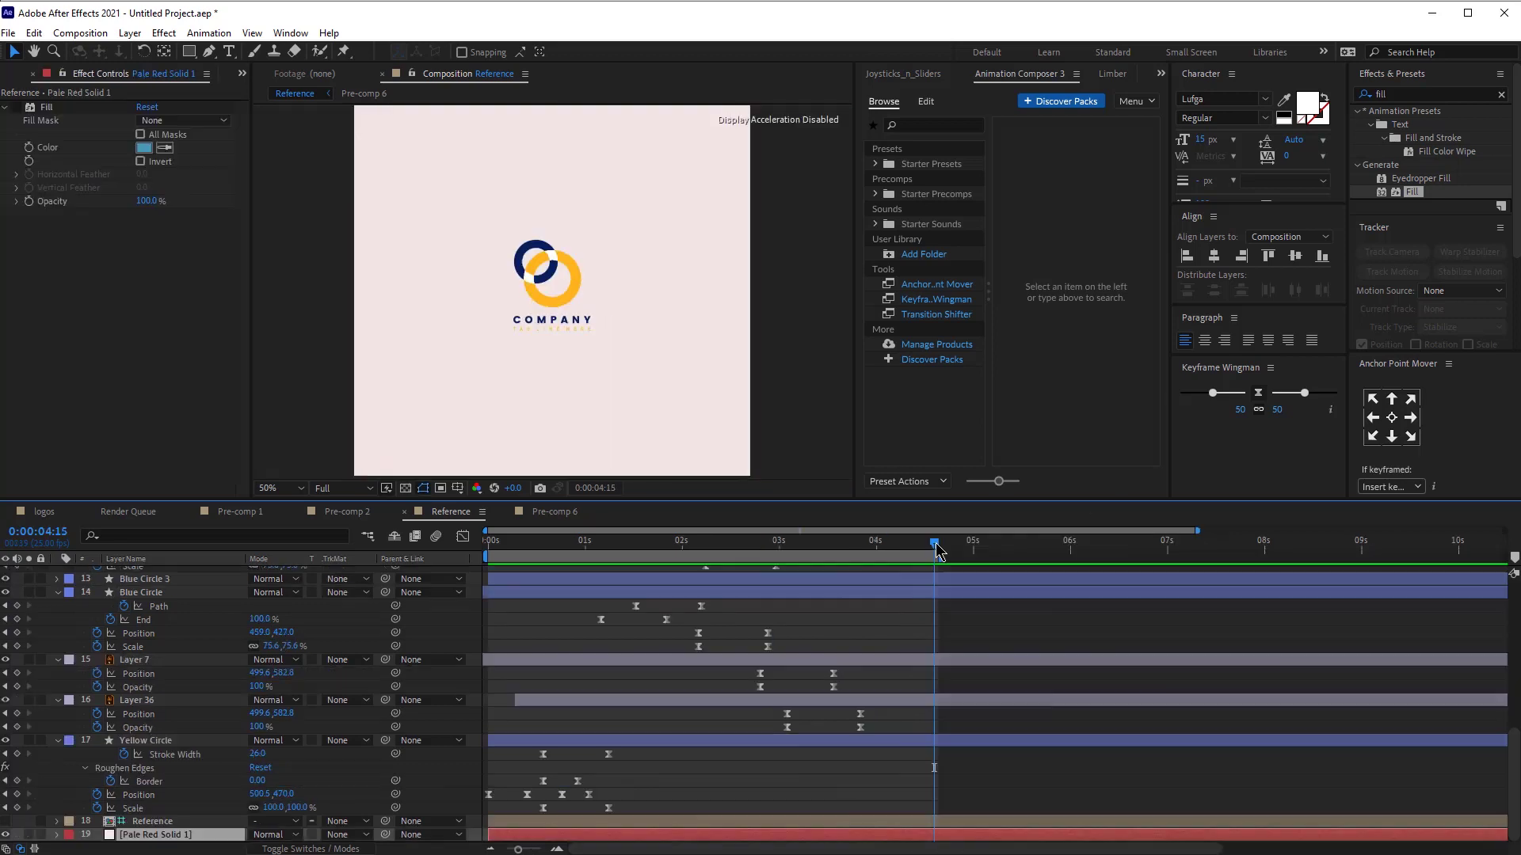